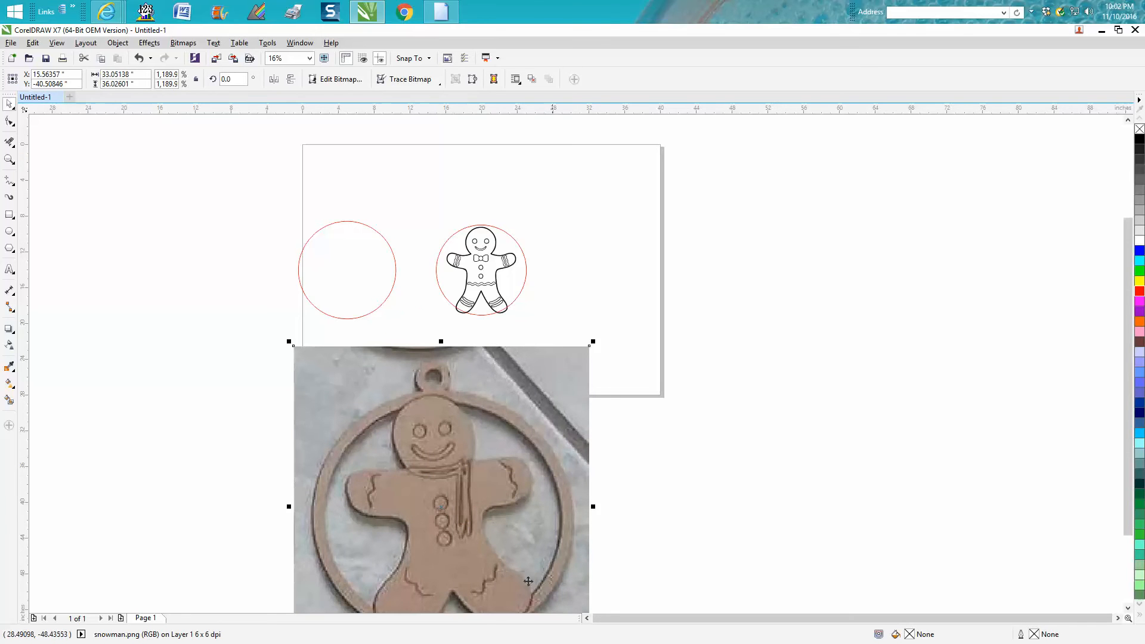
# Set the nudge distance of the document to 10 inches.
pyautogui.click(9, 160)
pyautogui.moveTo(295, 212); pyautogui.dragTo(610, 331)
pyautogui.click(10, 104)
pyautogui.click(440, 223)
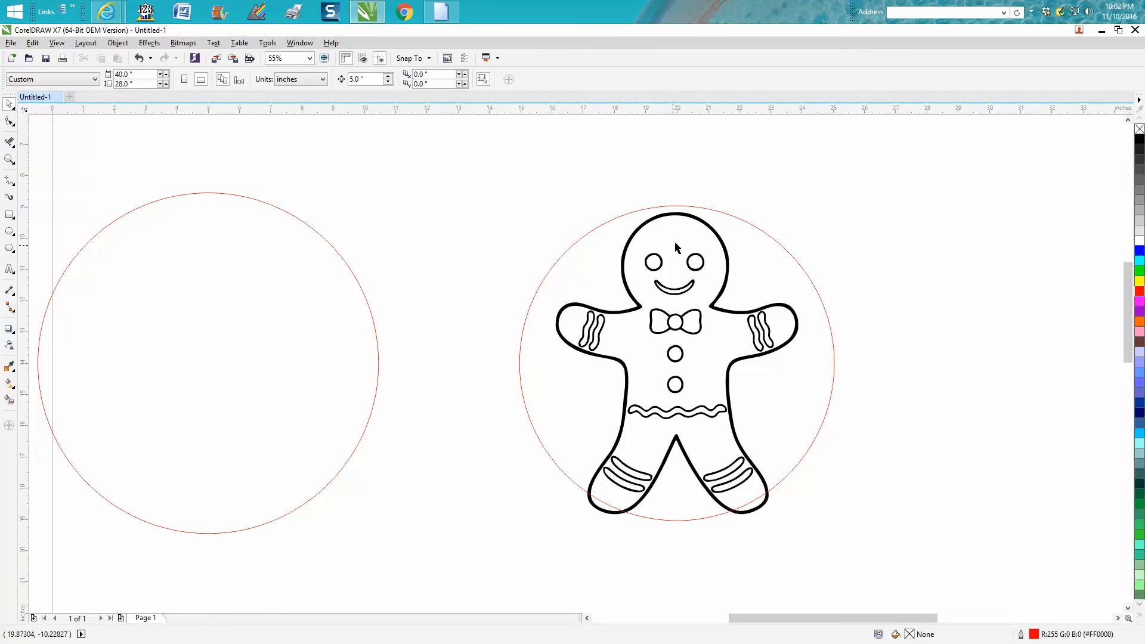
pyautogui.click(711, 229)
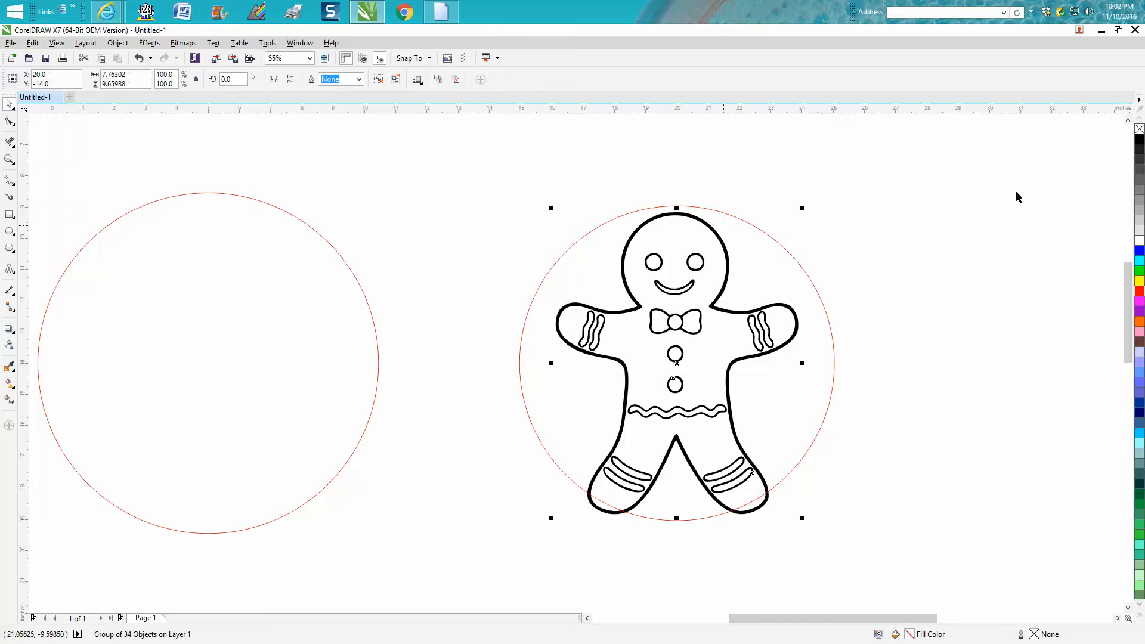
pyautogui.click(448, 134)
pyautogui.moveTo(370, 78); pyautogui.dragTo(350, 79)
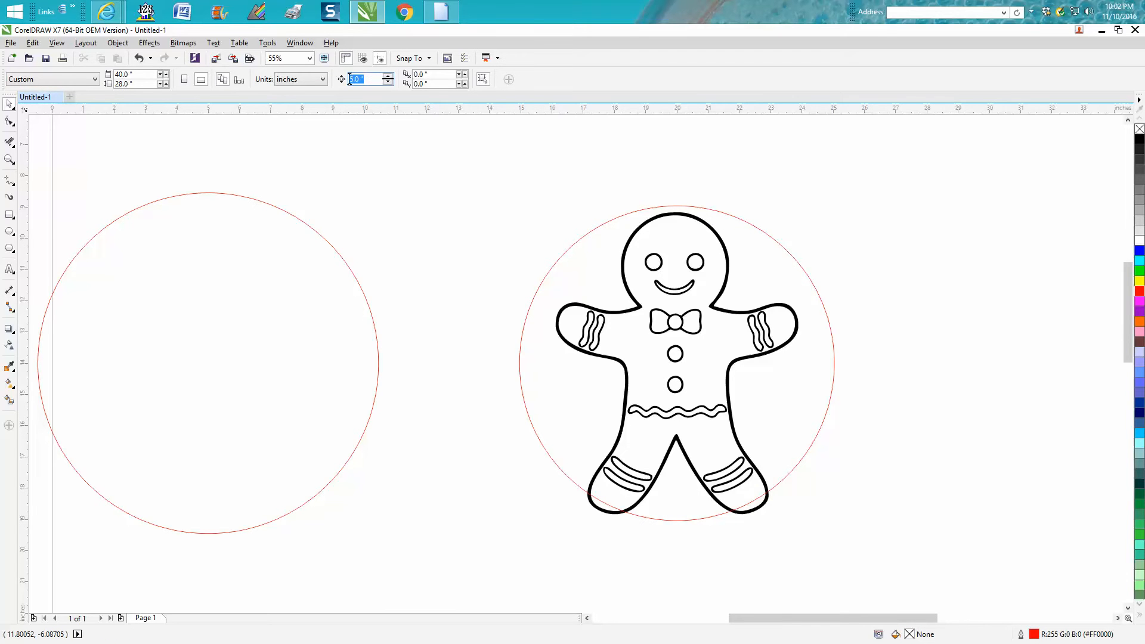
pyautogui.write('10')
pyautogui.press('Return')
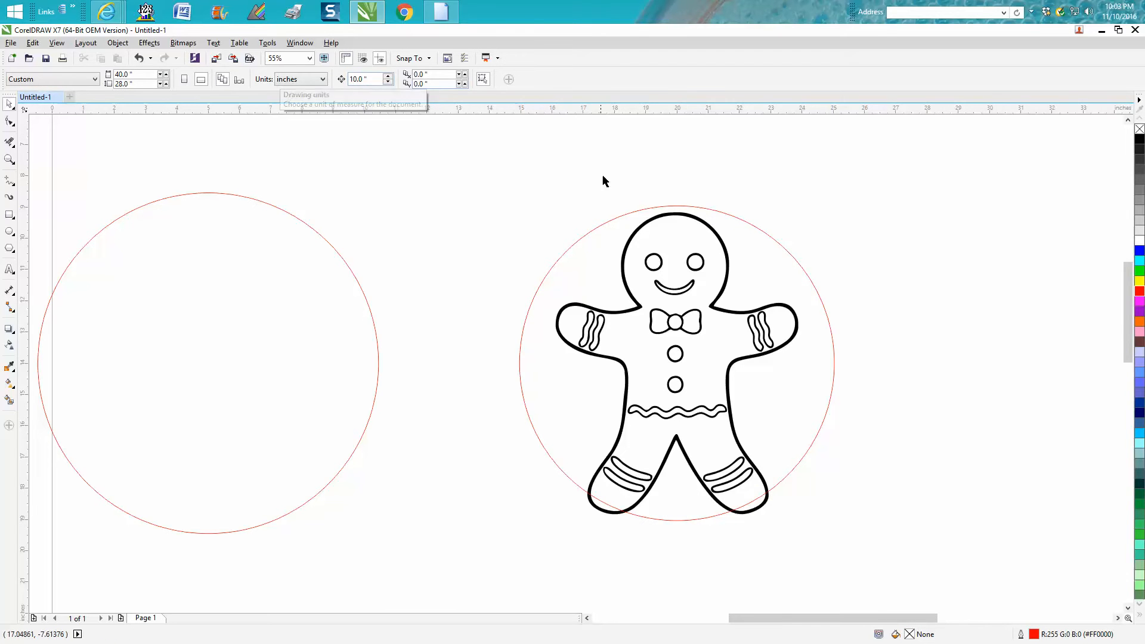
# Try moving the whole gingerbread man group 10 inches to the right, and undo the move.
pyautogui.click(636, 231)
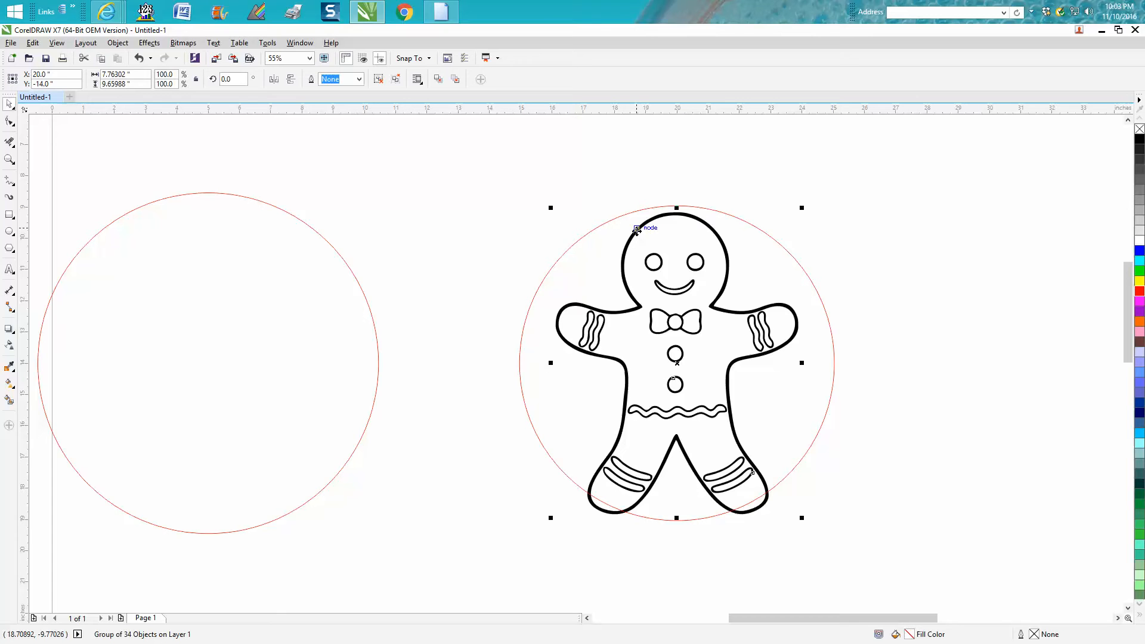
pyautogui.press('Right')
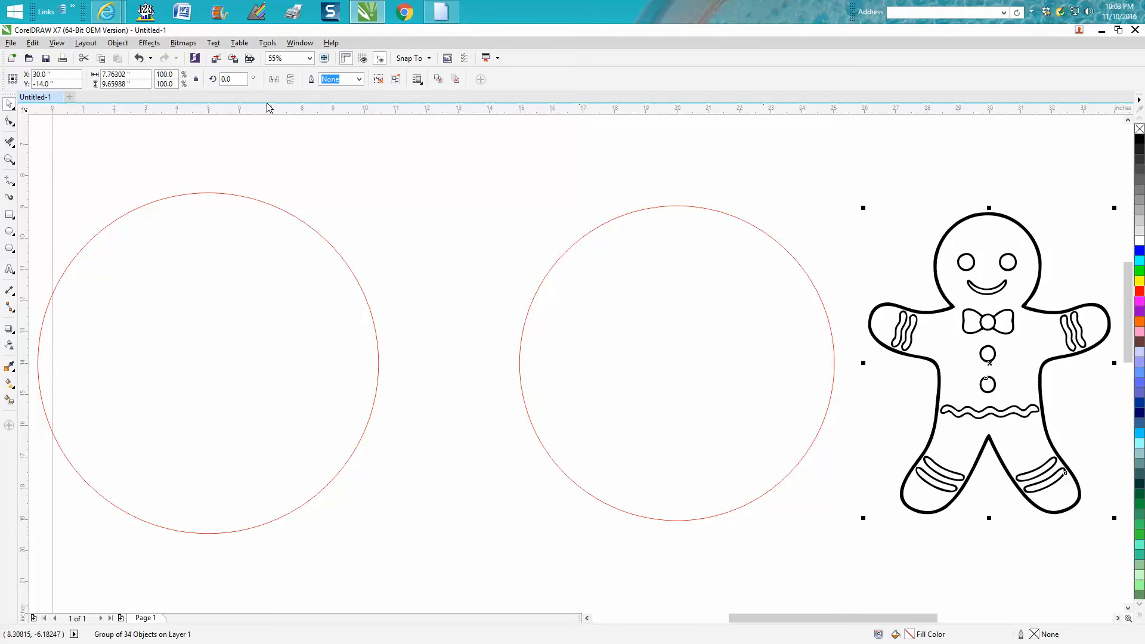
pyautogui.click(150, 58)
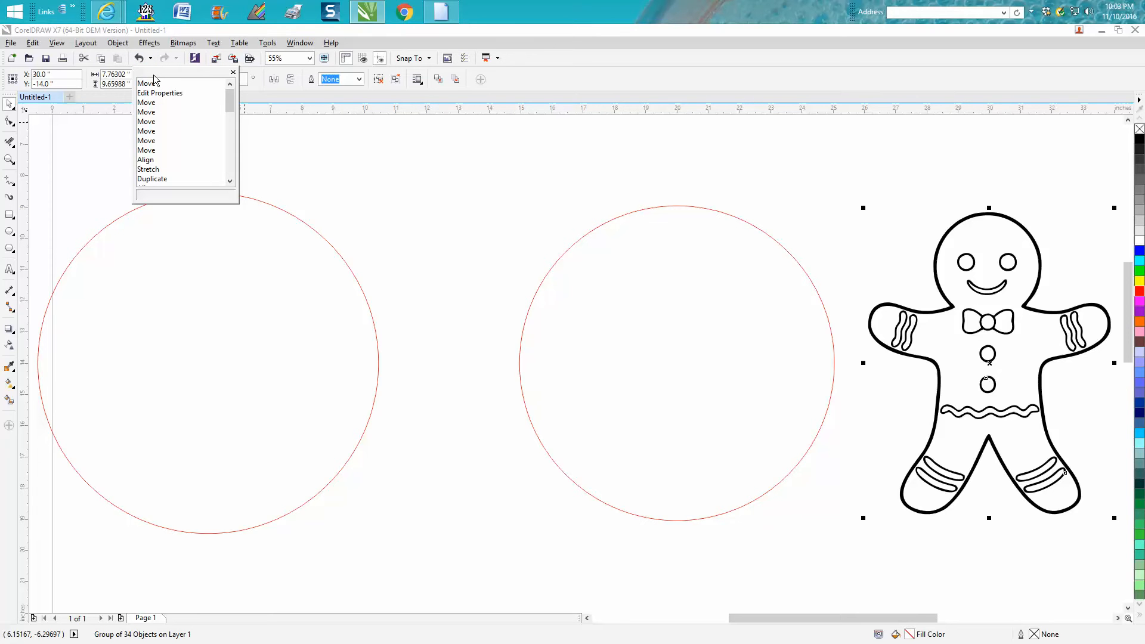
pyautogui.click(140, 57)
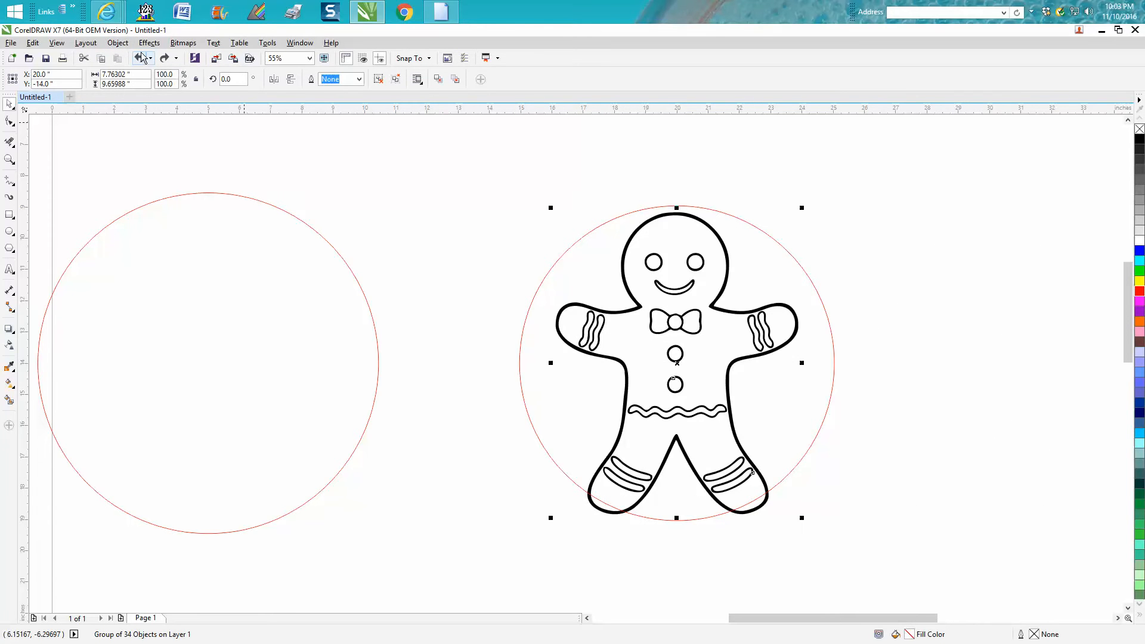
# Ungroup all objects of the gingerbread man and move only its black body outline 10 inches to the right.
pyautogui.click(117, 42)
pyautogui.moveTo(191, 216)
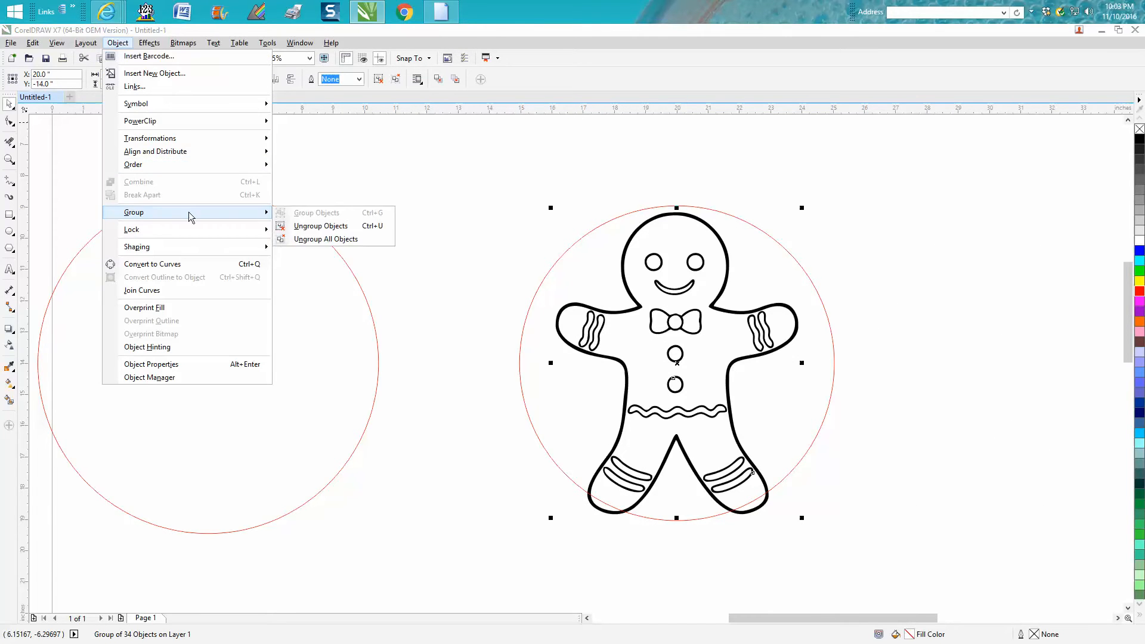
pyautogui.click(301, 239)
pyautogui.click(330, 191)
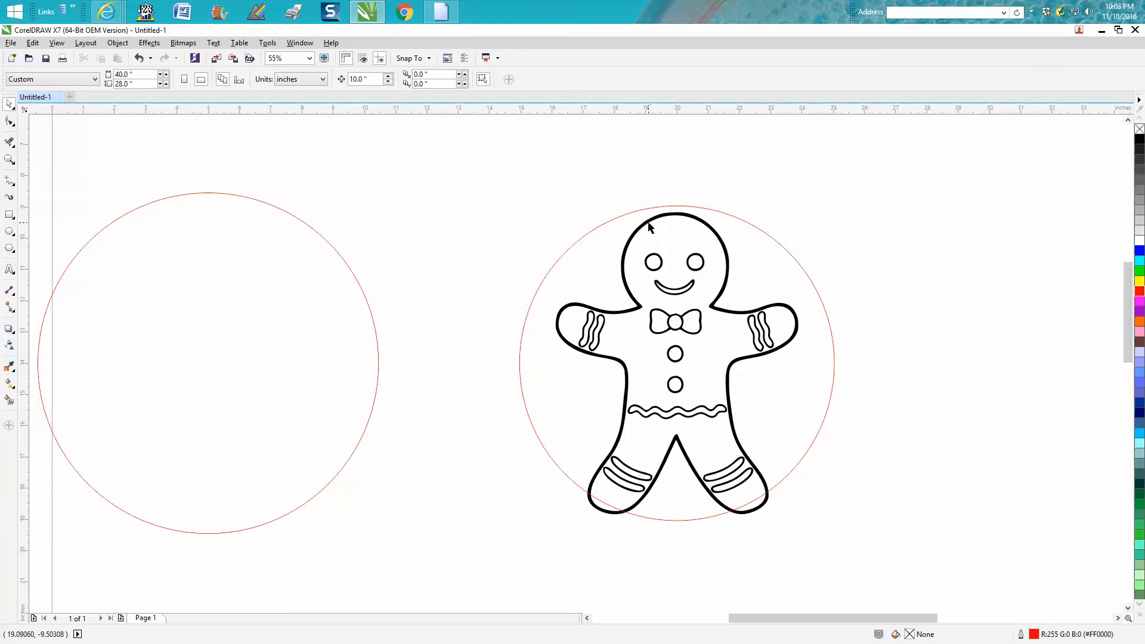
pyautogui.click(648, 221)
pyautogui.press('Right')
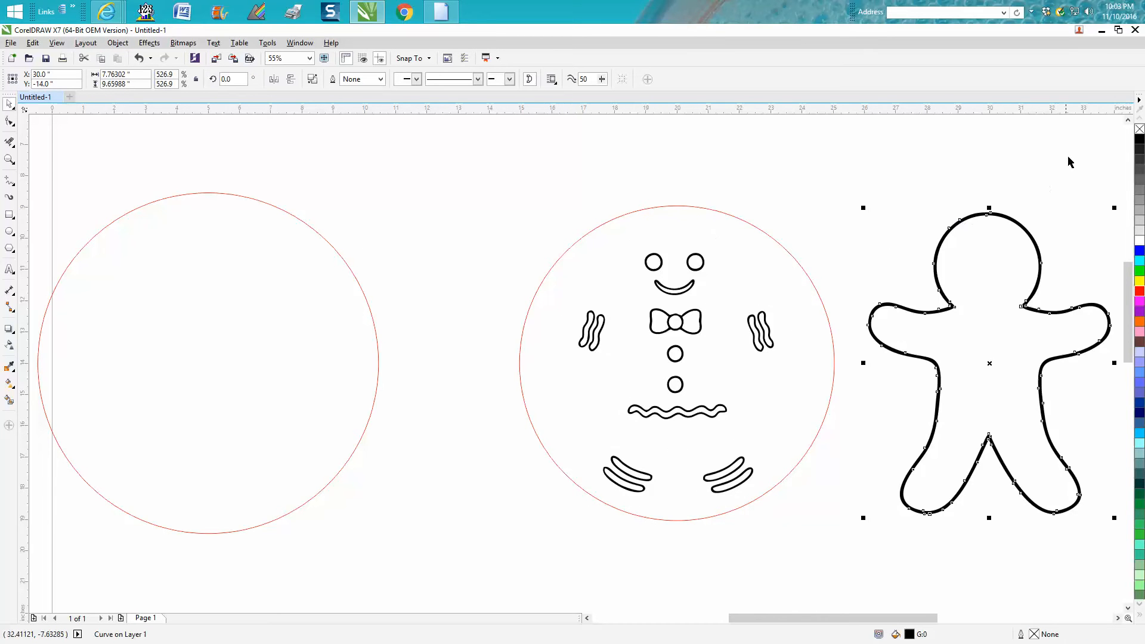
# Try replacing the body outline's black fill with a red hairline outline and breaking the curve apart.
pyautogui.rightClick(1140, 129)
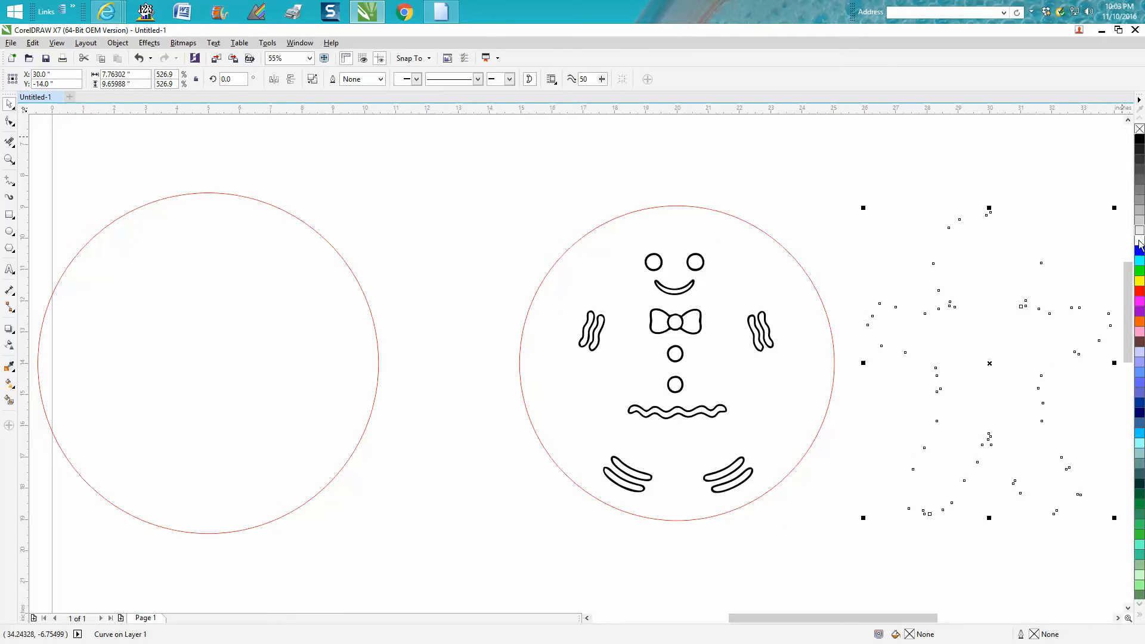
pyautogui.rightClick(1140, 292)
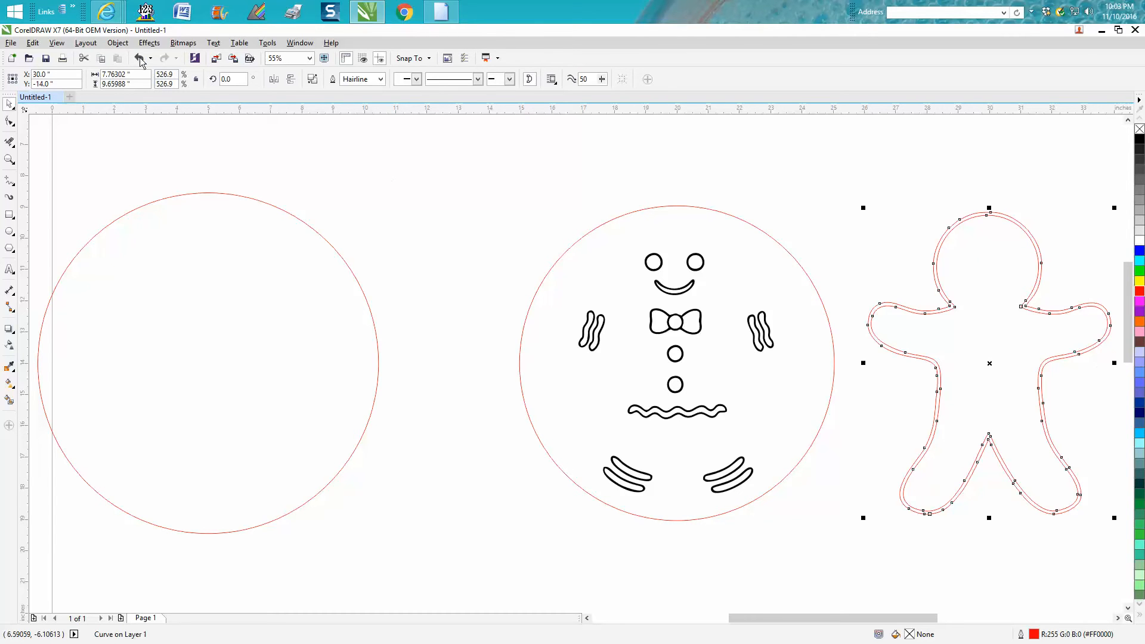
pyautogui.click(118, 43)
pyautogui.click(170, 195)
pyautogui.click(463, 138)
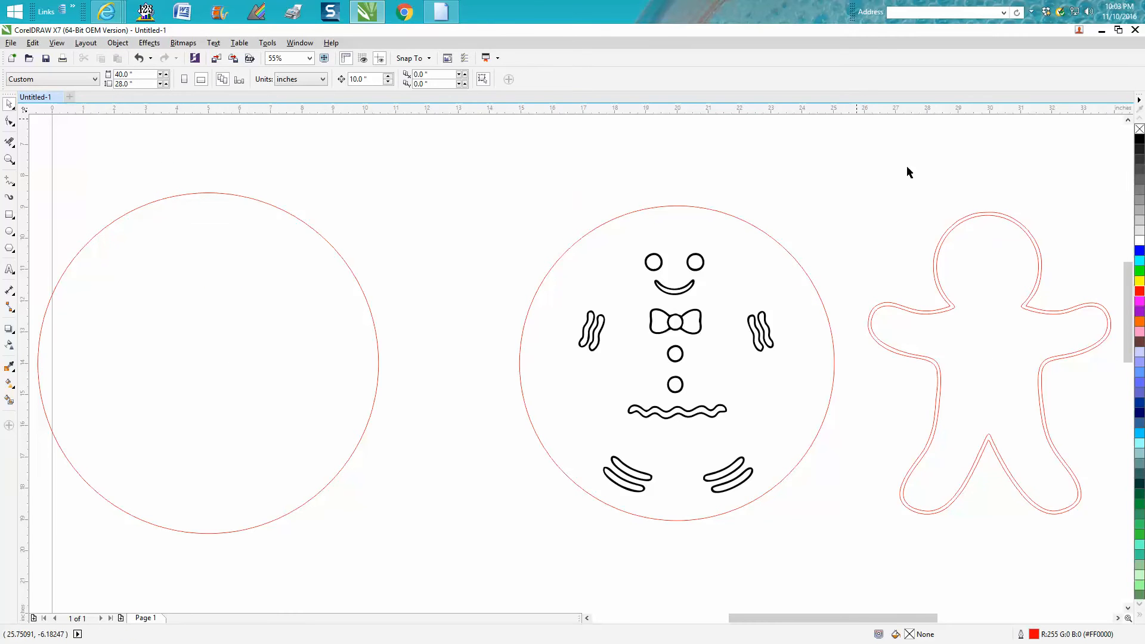
# Delete the inner red body contour and move the outer contour 10 inches left, back over the details.
pyautogui.click(973, 217)
pyautogui.press('Delete')
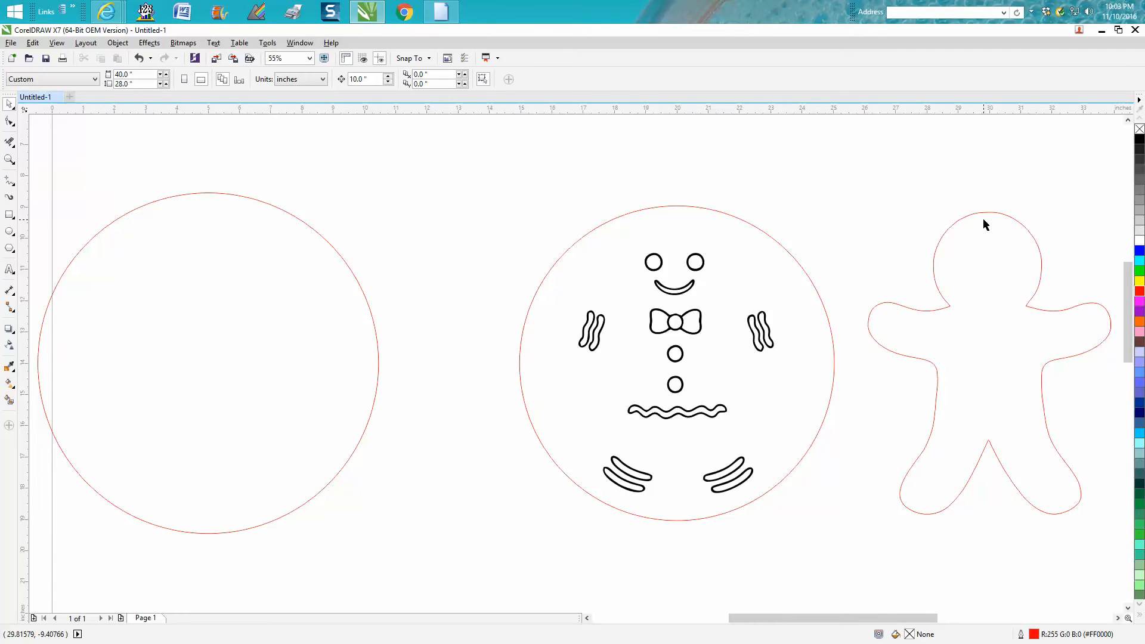
pyautogui.click(984, 213)
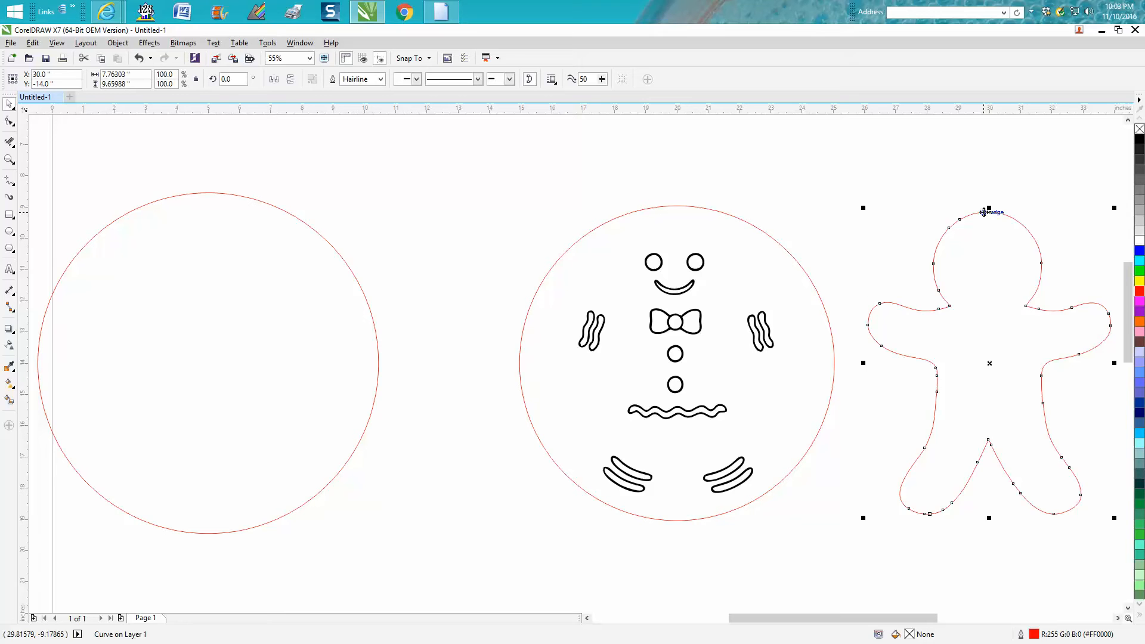
pyautogui.press('Left')
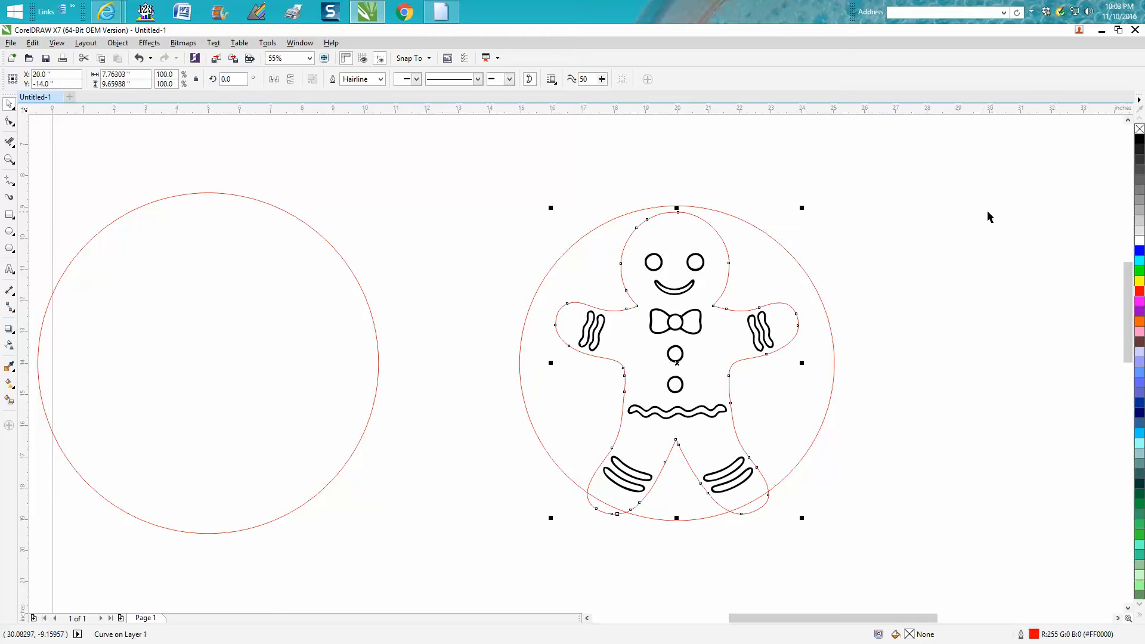
# Undo the contour edits back to the solid black body outline.
pyautogui.click(139, 58)
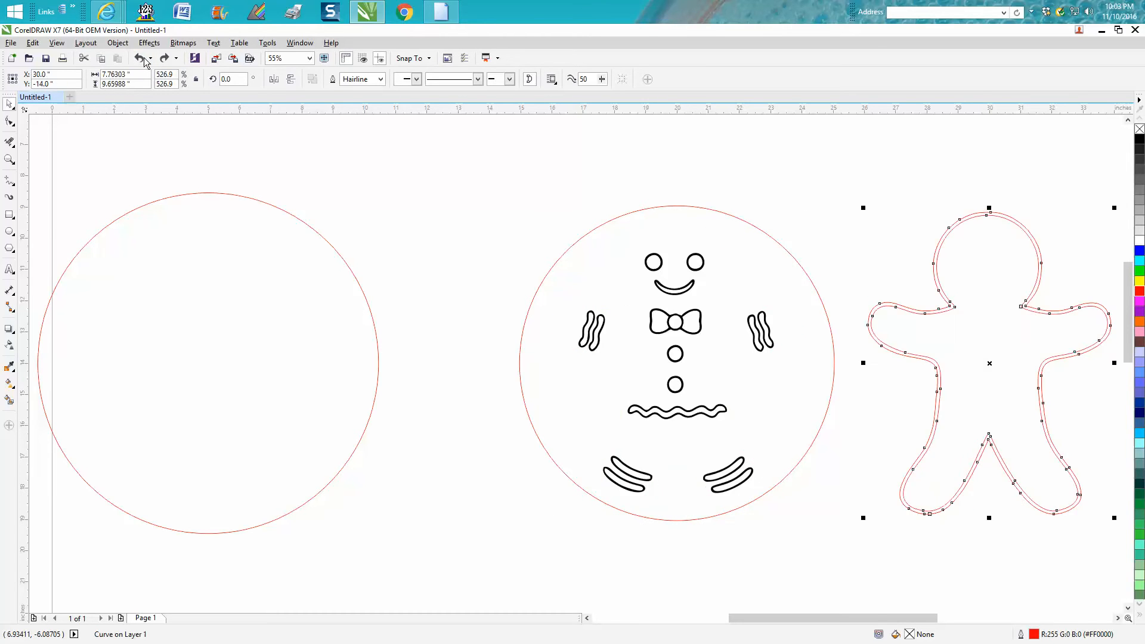
pyautogui.click(140, 58)
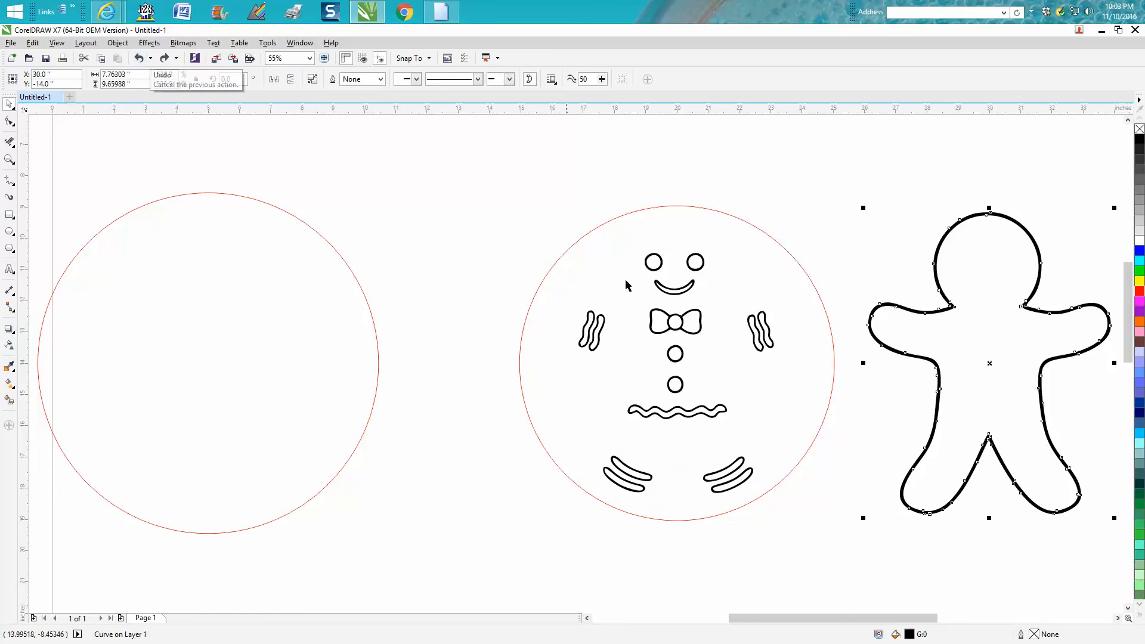
# Create a shape from the body's interior with Smart Fill and give it a red outline.
pyautogui.click(9, 401)
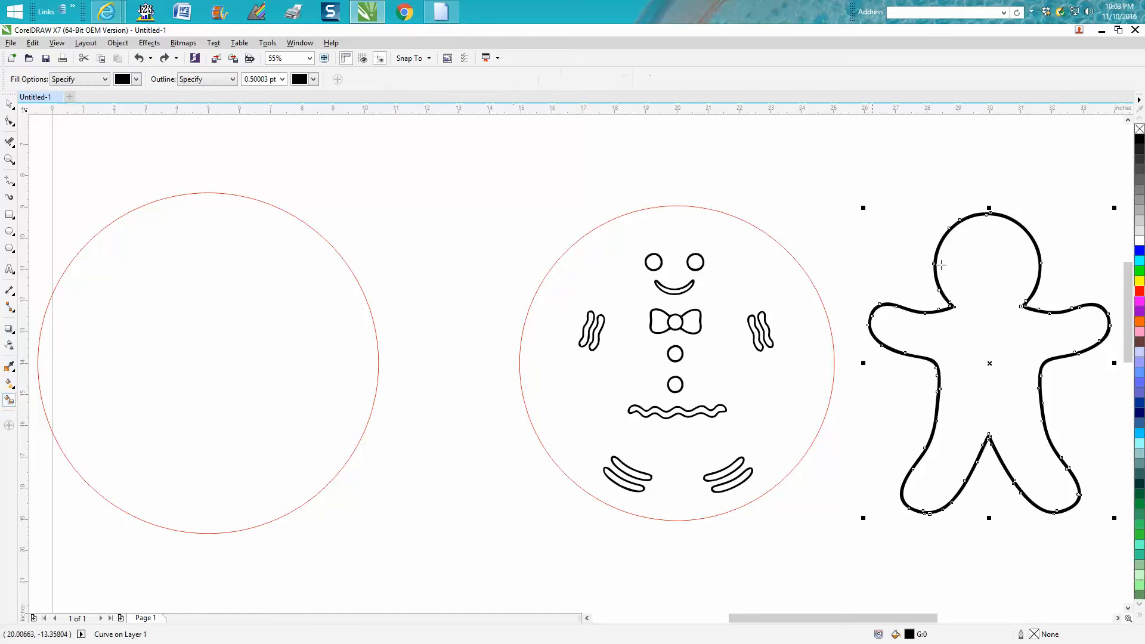
pyautogui.click(981, 263)
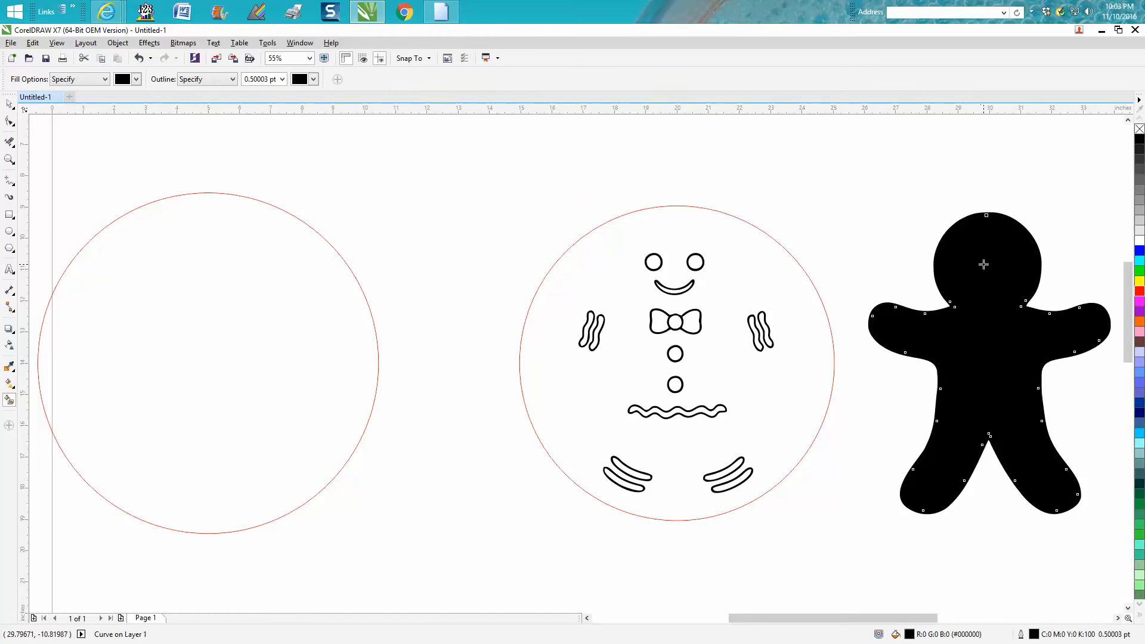
pyautogui.rightClick(1140, 292)
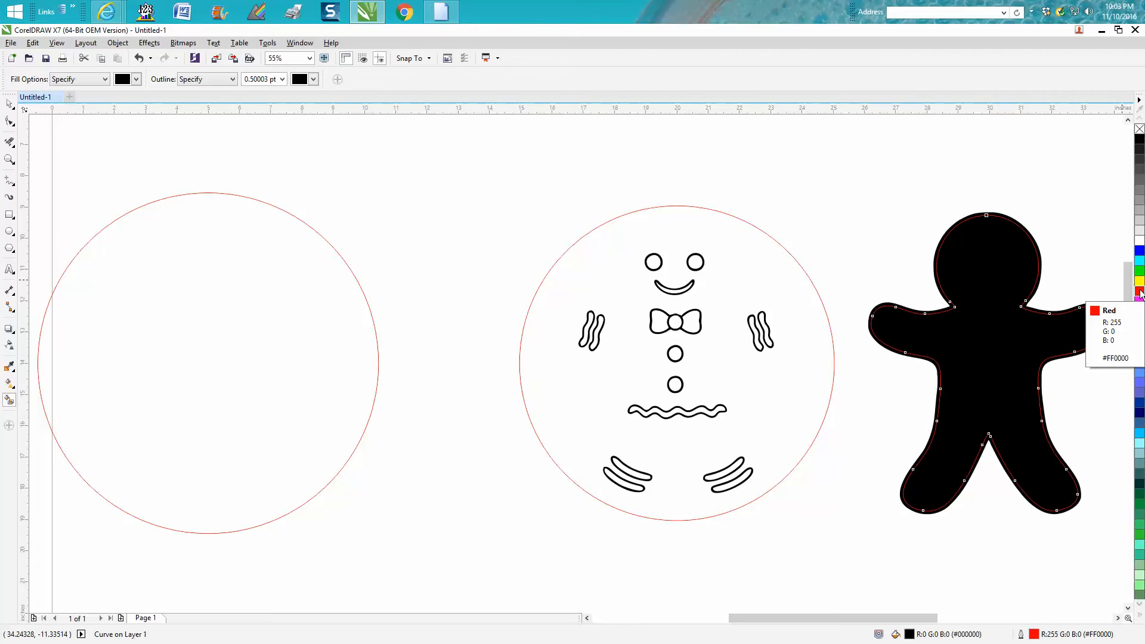
# Move the new body shape 10 inches left over the face and clothing details and remove its black fill.
pyautogui.press('Left')
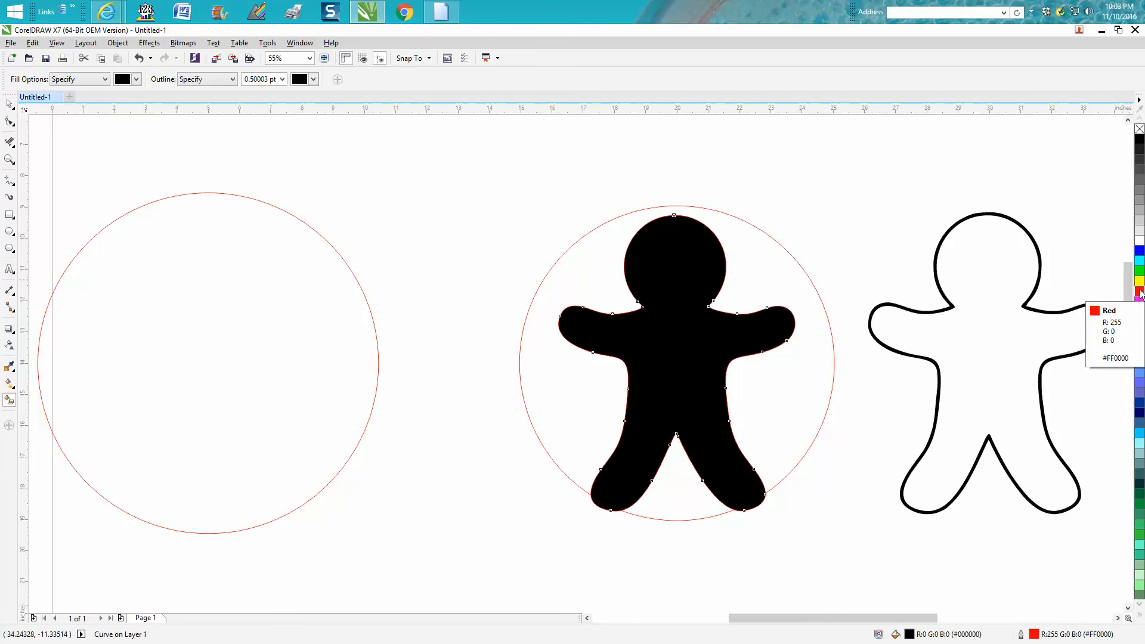
pyautogui.click(1139, 129)
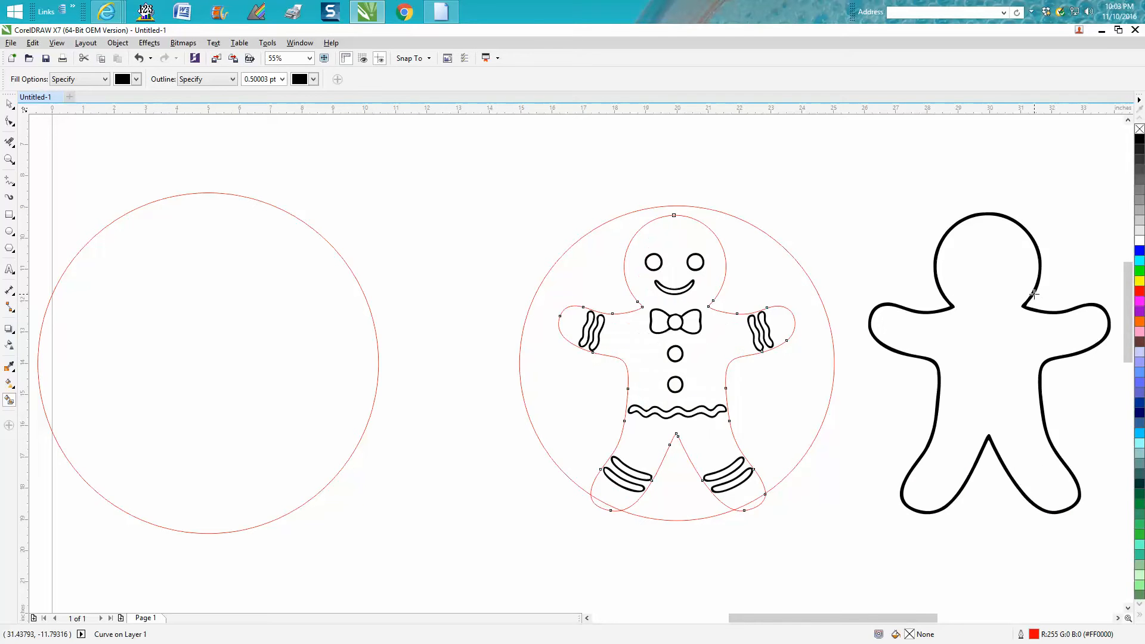
pyautogui.click(9, 104)
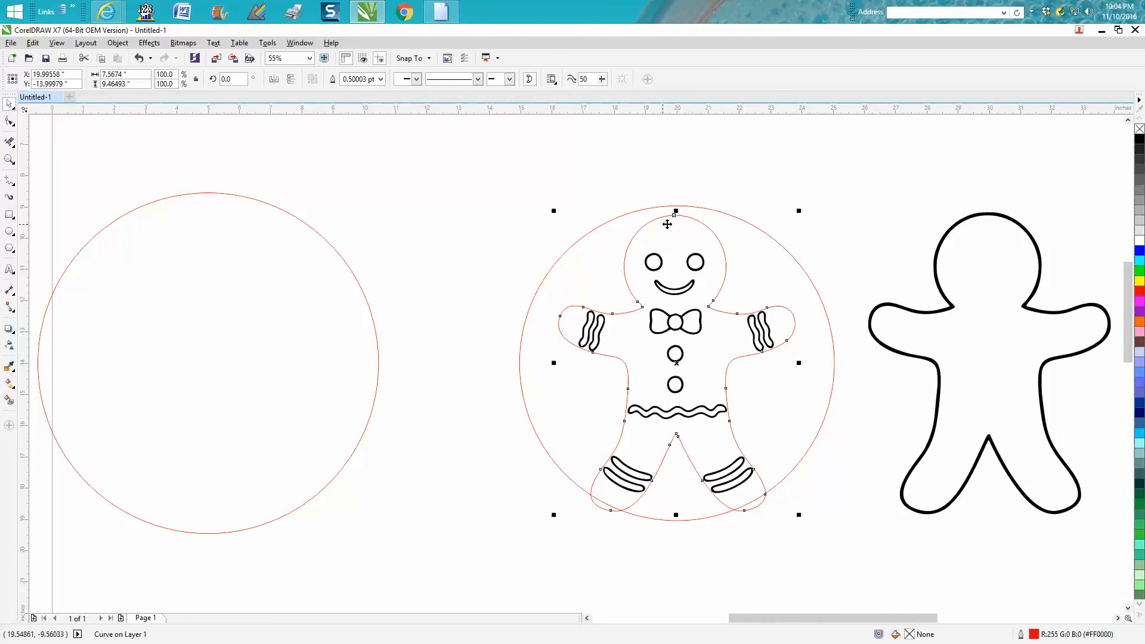
# Try stretching the red body outline upward to 106% of its height, and undo the stretch.
pyautogui.moveTo(677, 210); pyautogui.dragTo(675, 192)
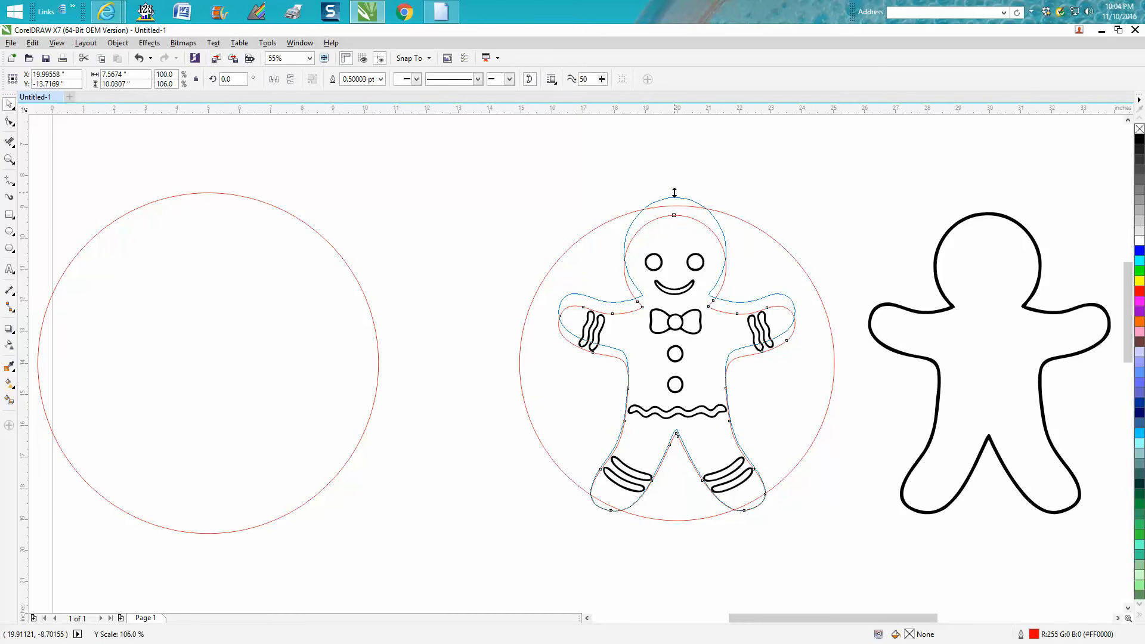
pyautogui.click(139, 58)
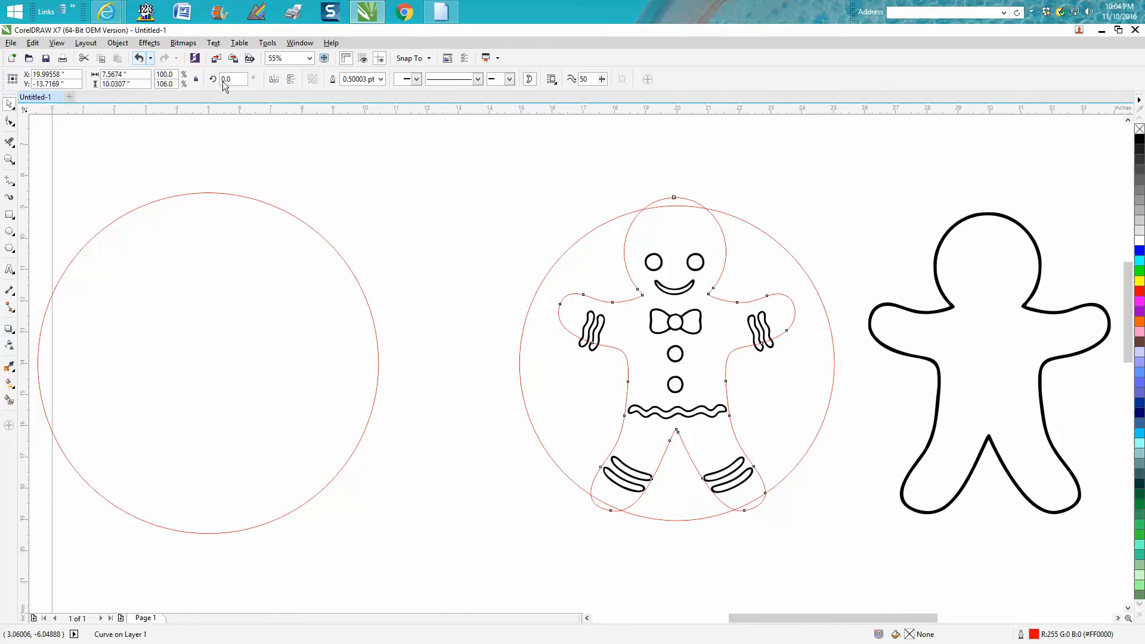
# Group the face, bow tie, buttons and icing details inside the red body outline.
pyautogui.moveTo(546, 219); pyautogui.dragTo(827, 533)
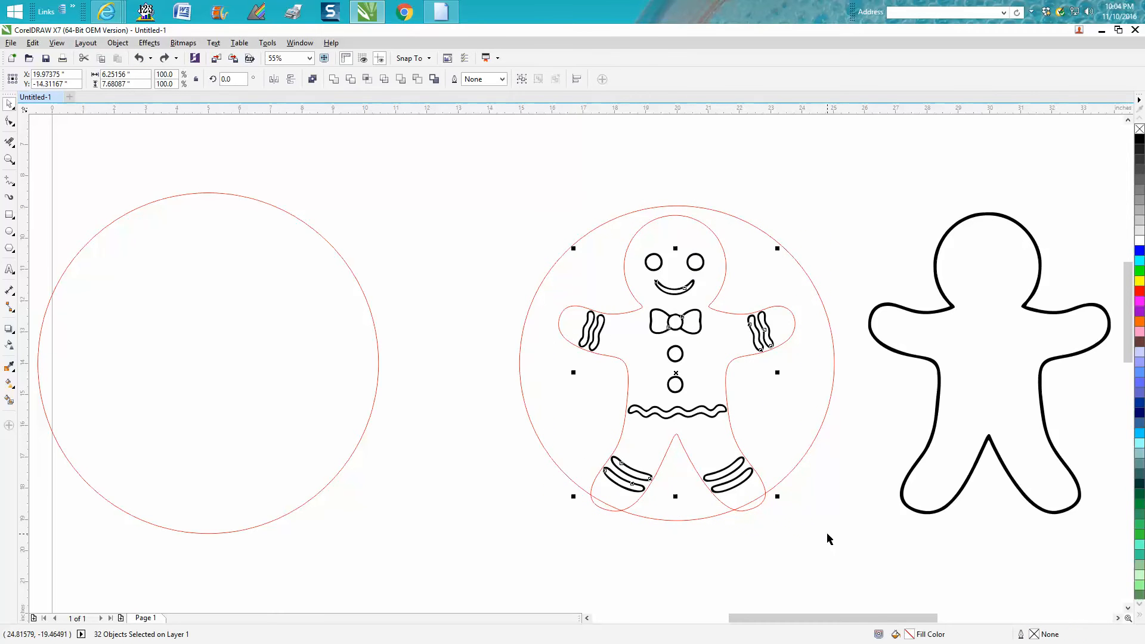
pyautogui.hotkey('ctrl', 'g')
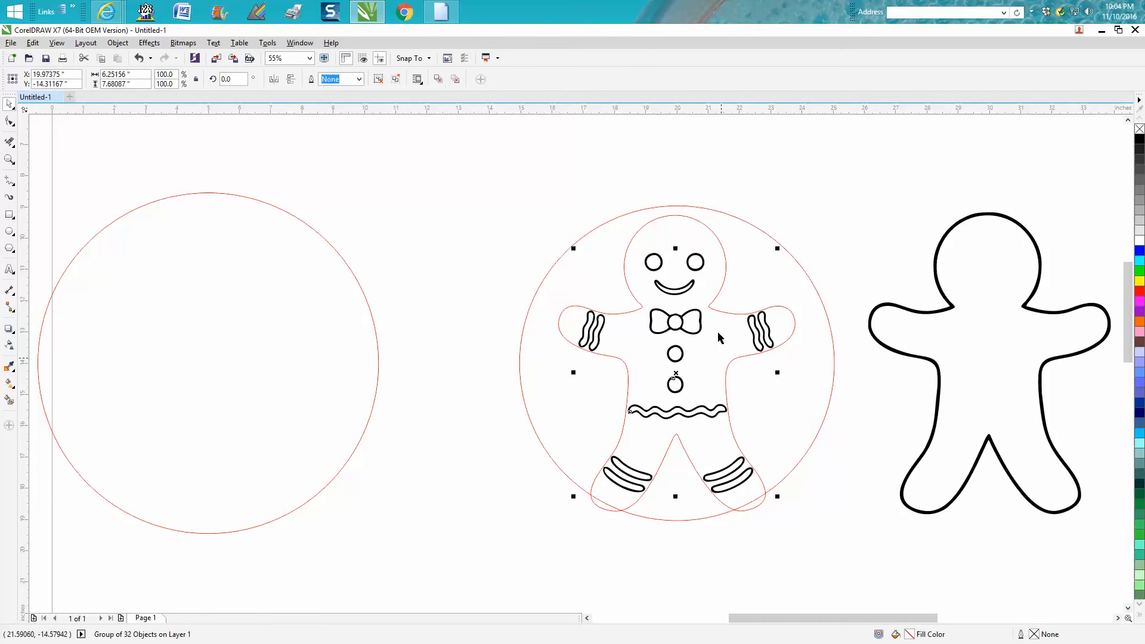
pyautogui.click(714, 179)
# Try stretching the red body outline upward until its head meets the top of the circle, and undo it.
pyautogui.click(677, 216)
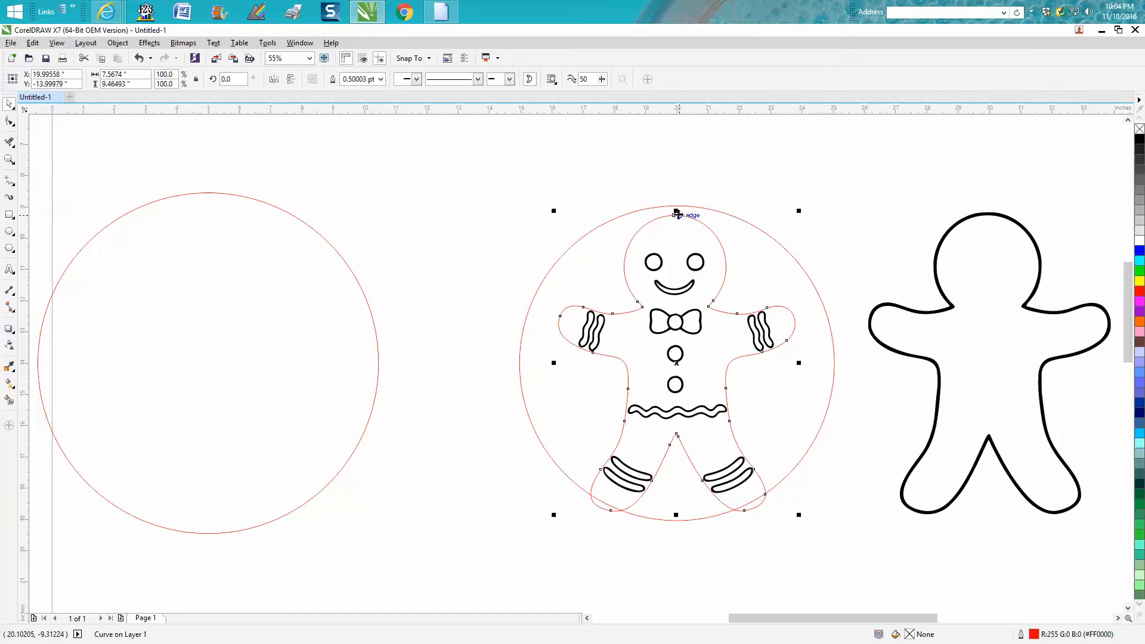
pyautogui.moveTo(678, 212); pyautogui.dragTo(677, 200)
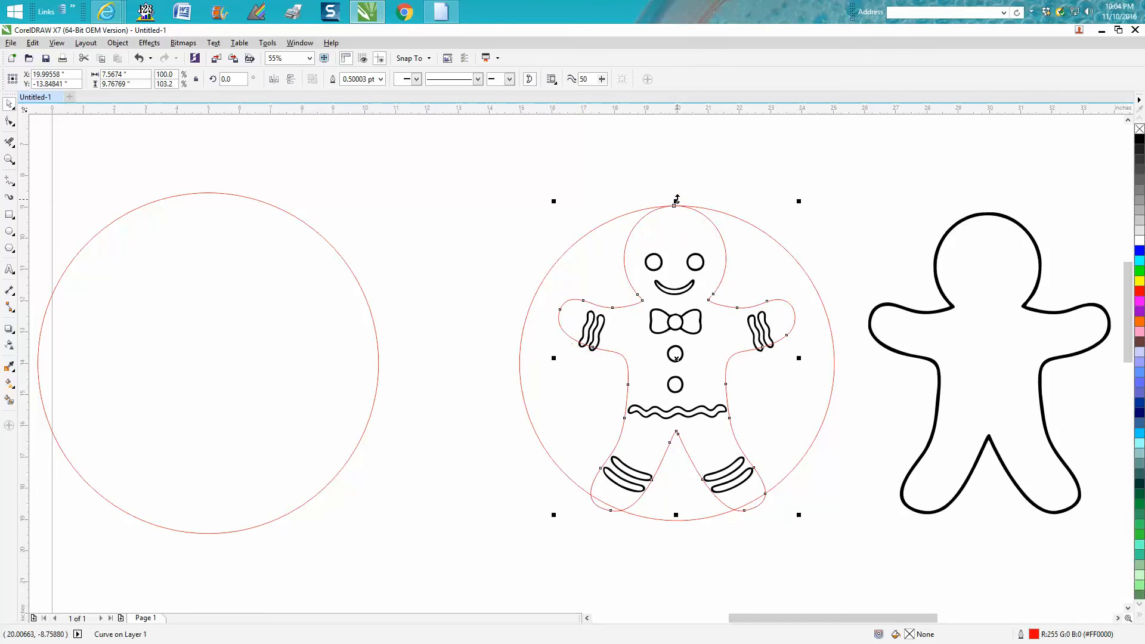
pyautogui.click(137, 58)
# Move the circle around the gingerbread man 10 inches left and group the red body outline with its details.
pyautogui.click(593, 223)
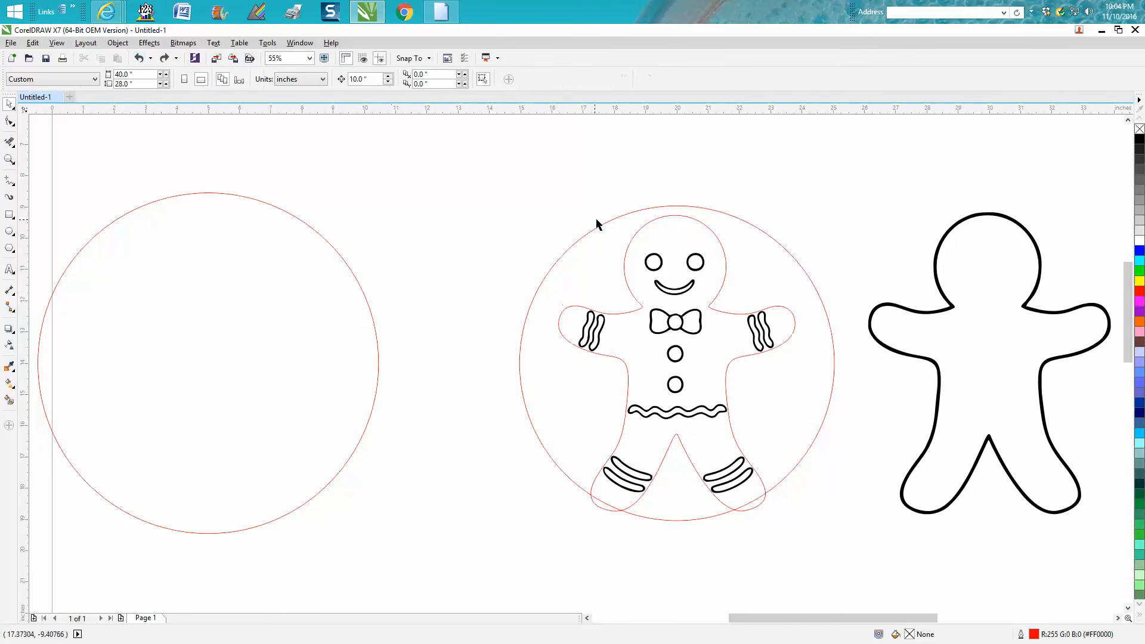
pyautogui.click(604, 224)
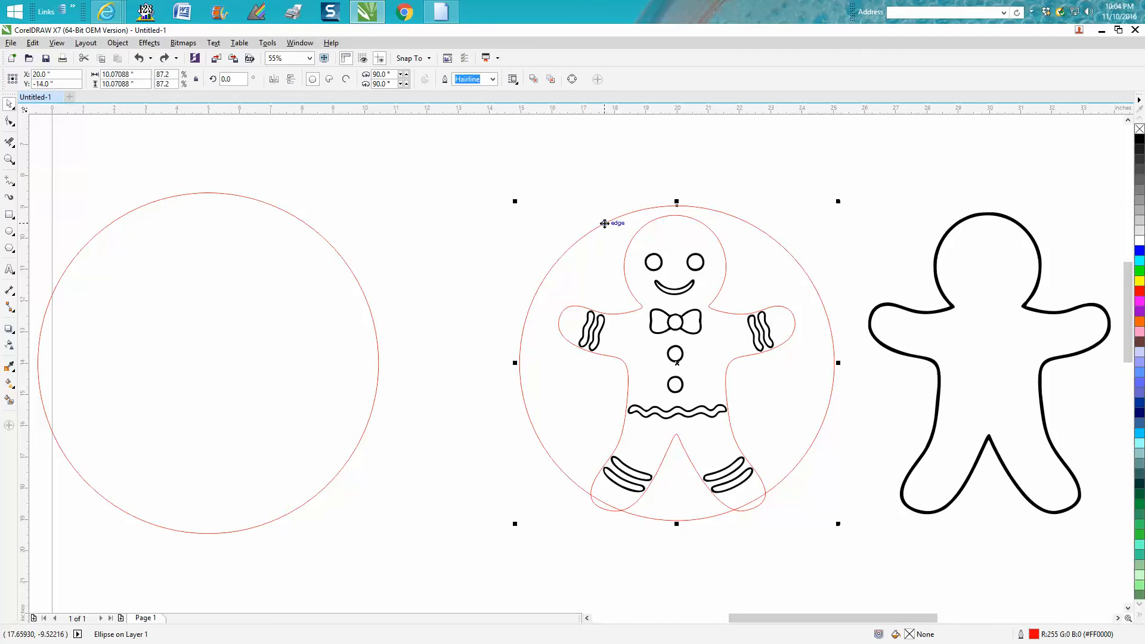
pyautogui.press('Left')
pyautogui.moveTo(517, 189); pyautogui.dragTo(846, 552)
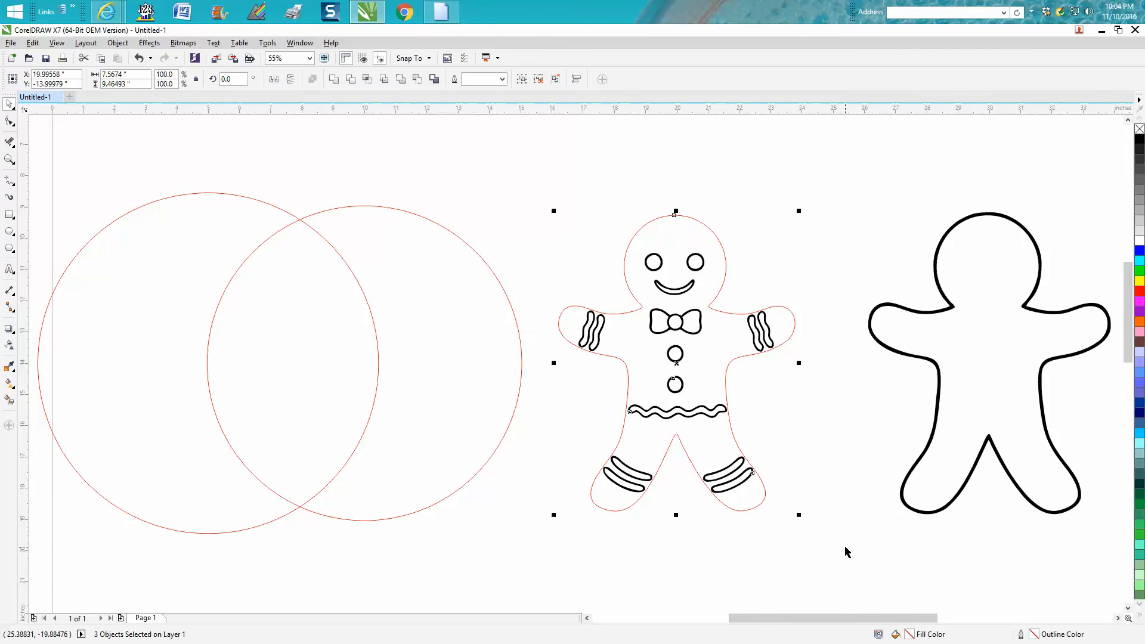
pyautogui.hotkey('ctrl', 'g')
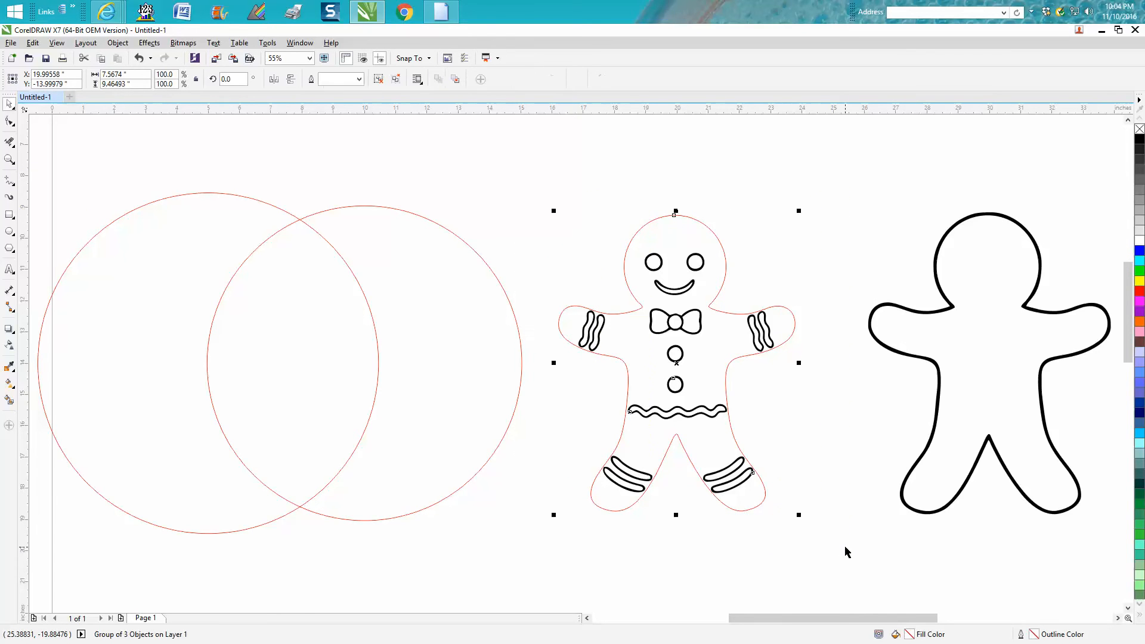
# Move the smaller circle 10 inches right around the gingerbread man, and resize the grouped figure to about 7.72 by 10.21 inches.
pyautogui.click(498, 280)
pyautogui.press('Right')
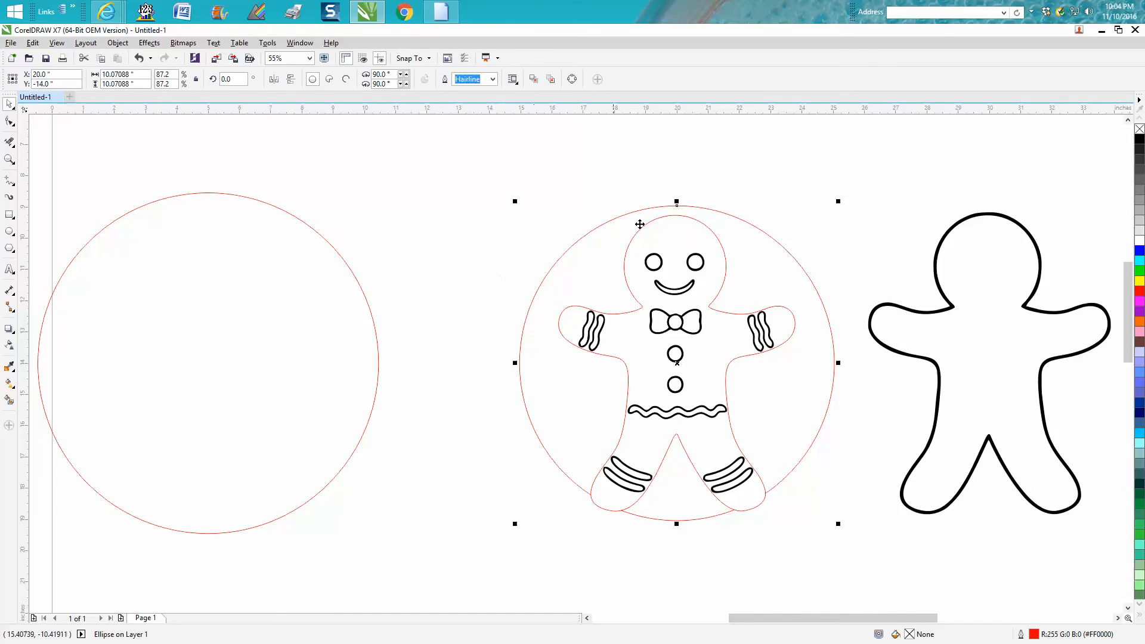
pyautogui.click(675, 212)
pyautogui.click(675, 216)
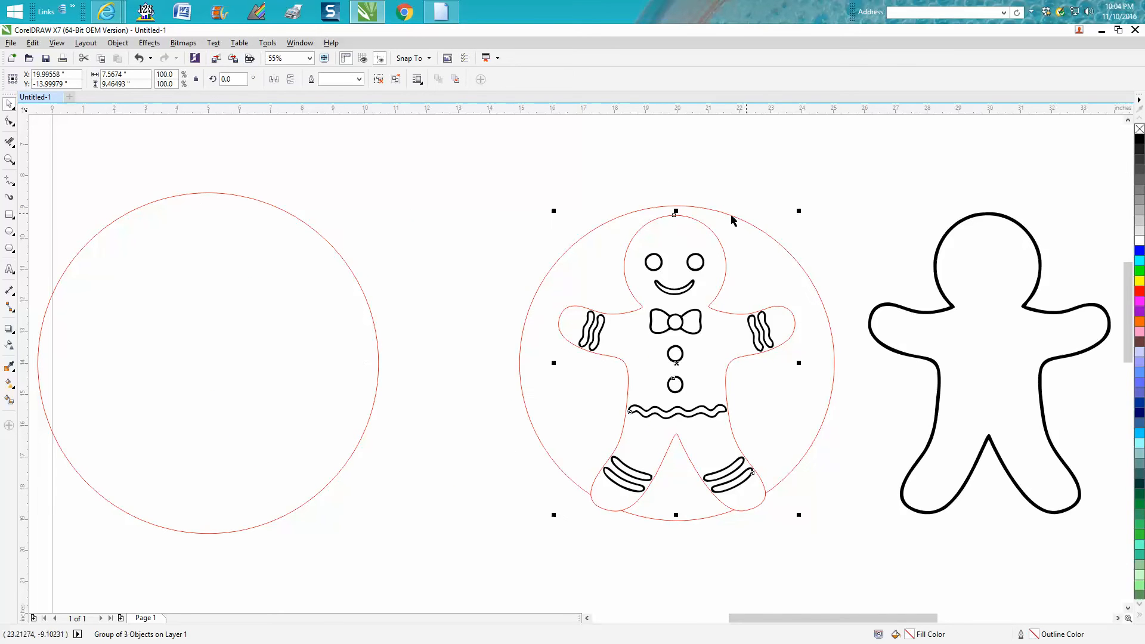
pyautogui.moveTo(799, 212); pyautogui.dragTo(818, 192)
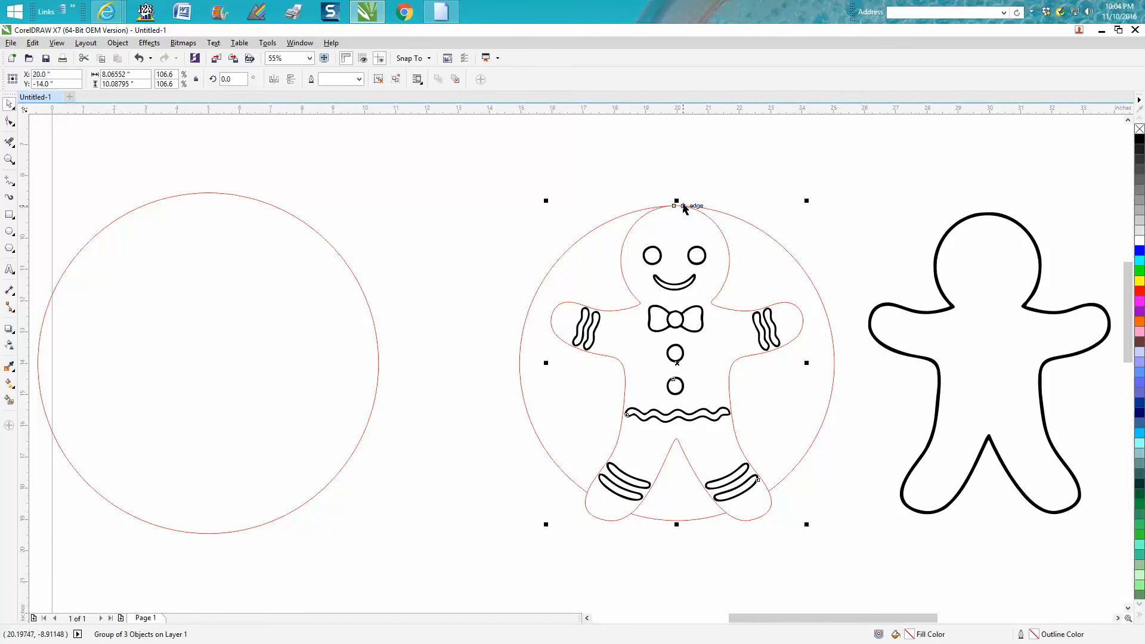
pyautogui.moveTo(674, 202); pyautogui.dragTo(671, 185)
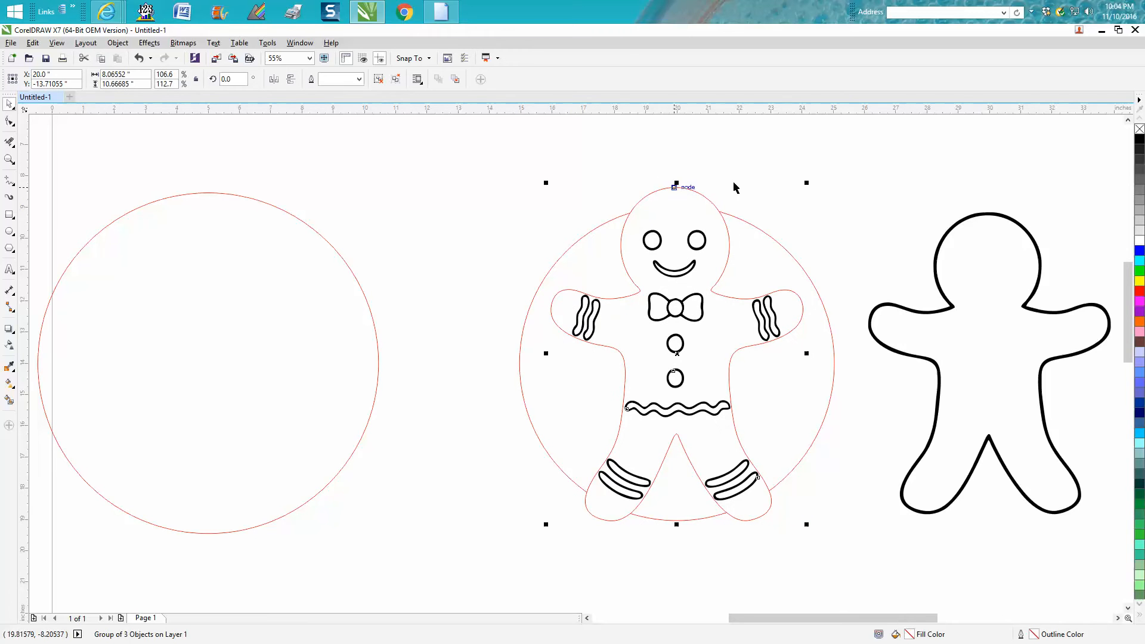
pyautogui.moveTo(805, 182); pyautogui.dragTo(798, 197)
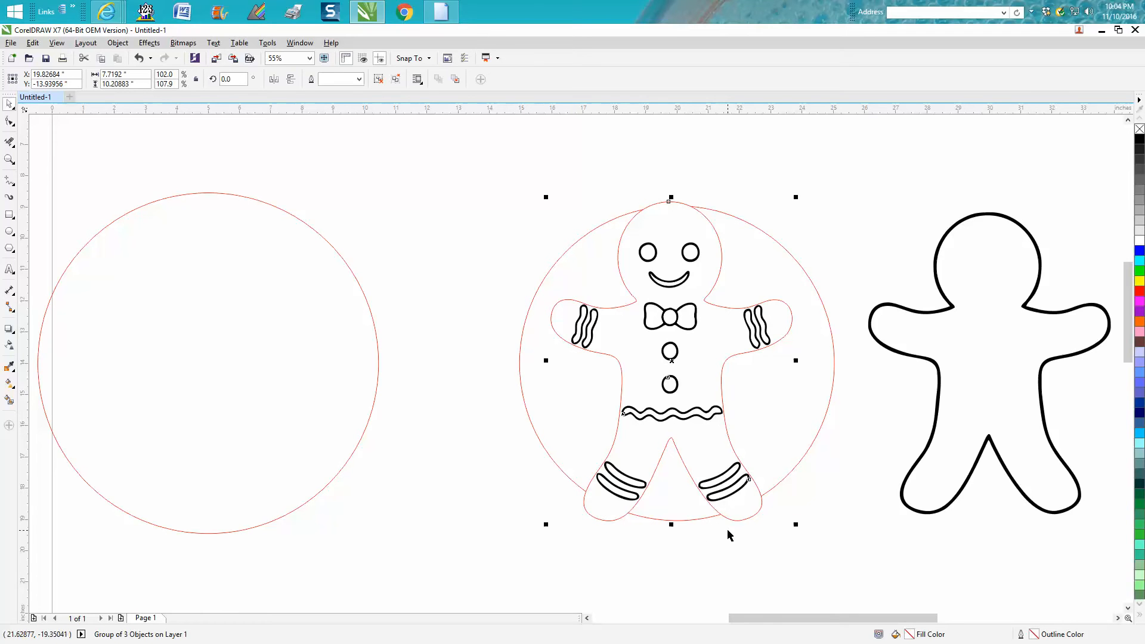
# Set the nudge distance to 0.005 inches and nudge the gingerbread group slightly upward inside the circle.
pyautogui.click(443, 247)
pyautogui.moveTo(376, 79); pyautogui.dragTo(308, 76)
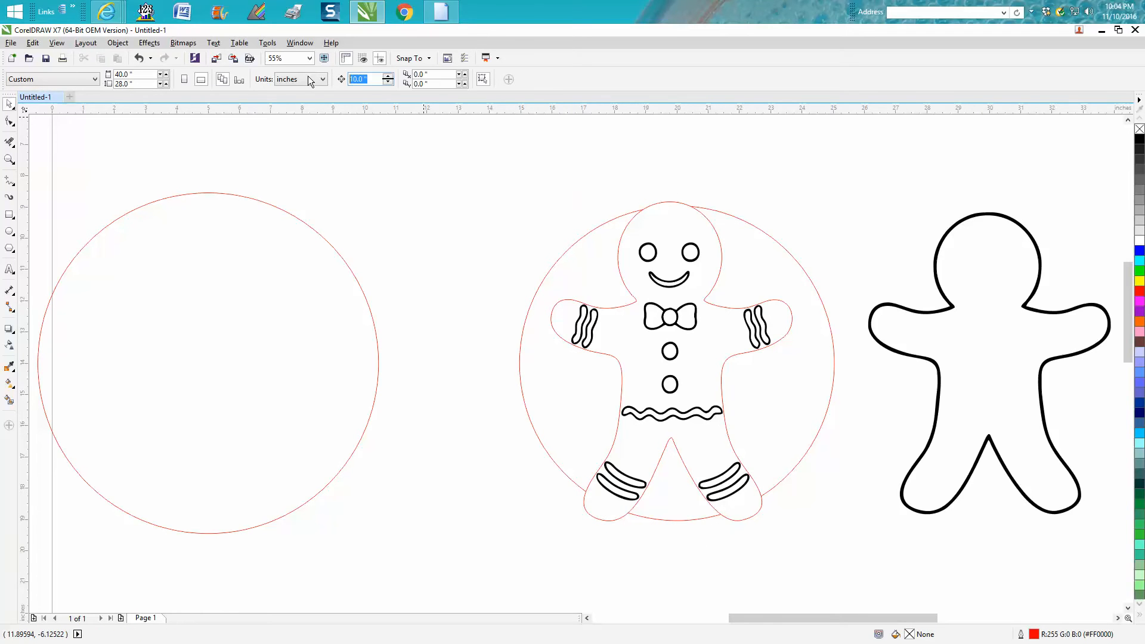
pyautogui.write('.0')
pyautogui.press('Return')
pyautogui.click(739, 523)
pyautogui.press('Up')
pyautogui.press('Up')
pyautogui.press('Up')
pyautogui.press('Up')
pyautogui.press('Up')
pyautogui.press('Up')
pyautogui.press('Up')
pyautogui.press('Up')
pyautogui.press('Up')
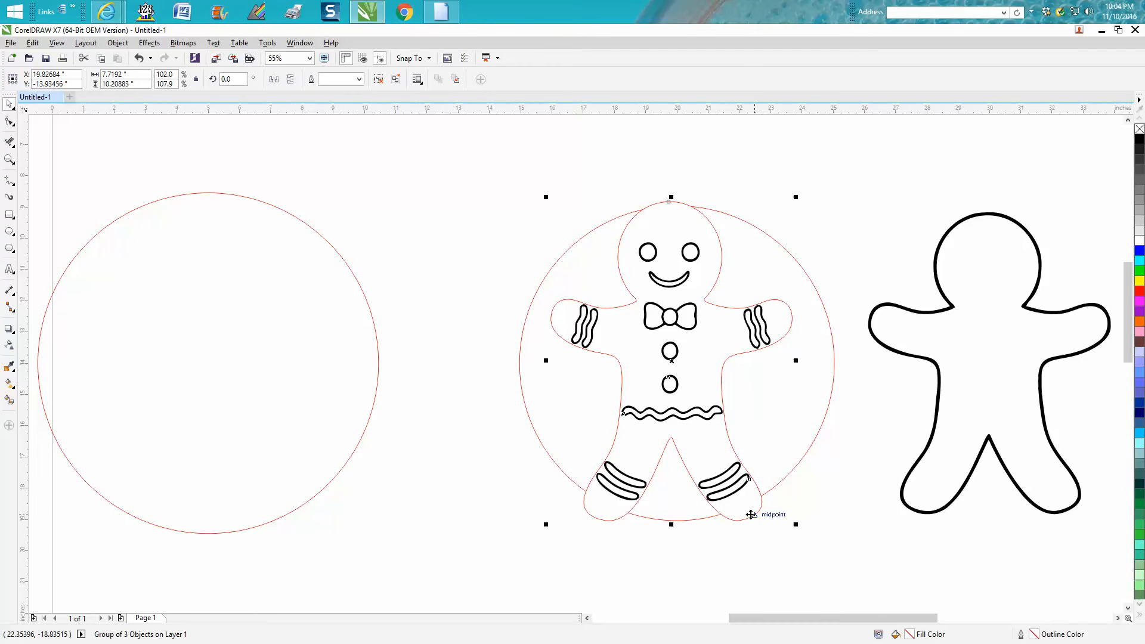
pyautogui.press('Up')
pyautogui.press('Up')
pyautogui.press('Up')
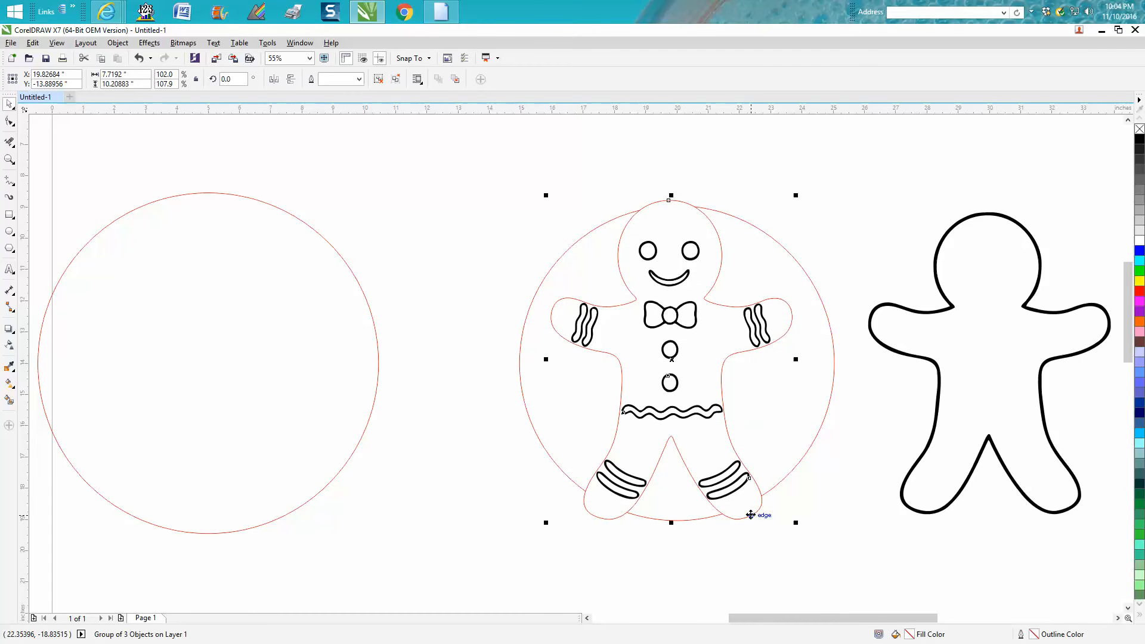
# Try moving the larger circle 15 inches right around the gingerbread man, and undo the move.
pyautogui.click(378, 345)
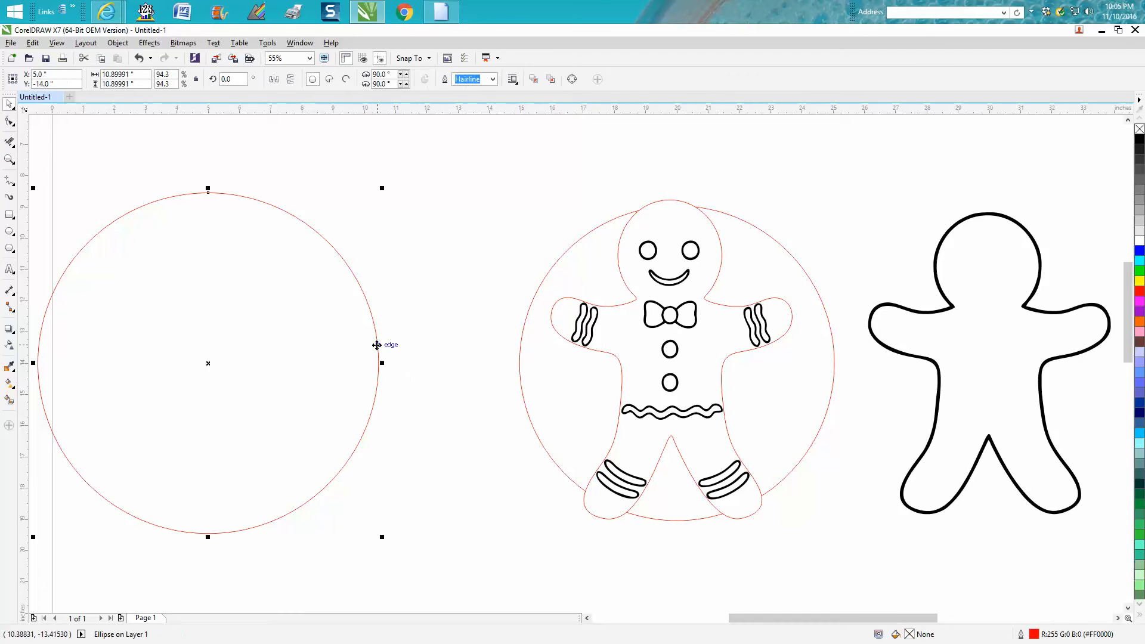
pyautogui.hotkey('shift', 'Right')
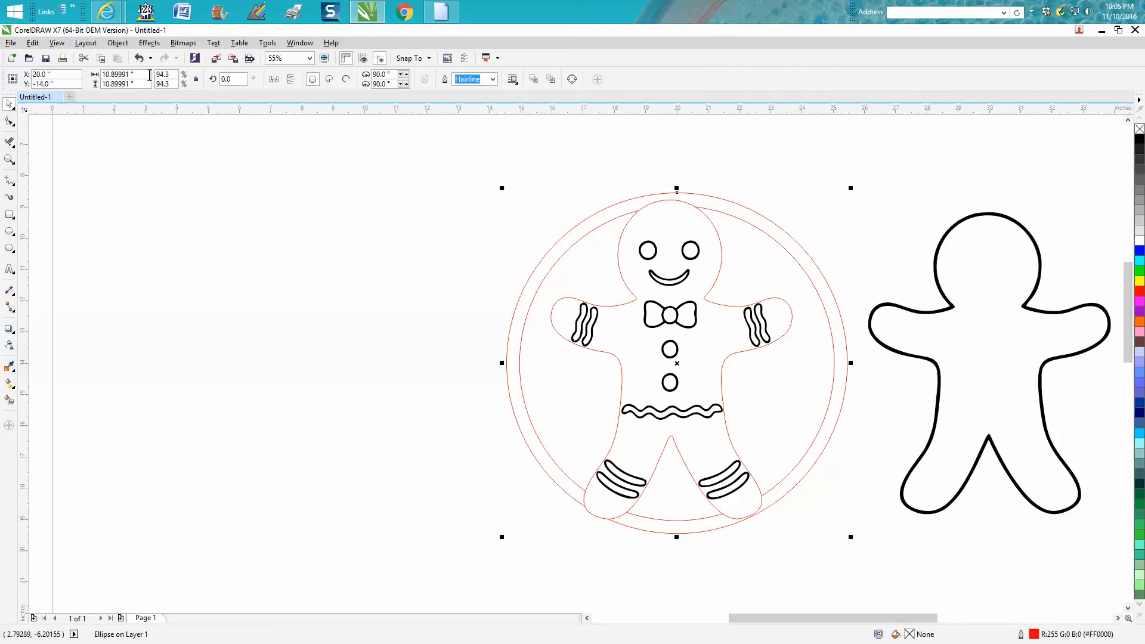
pyautogui.click(139, 58)
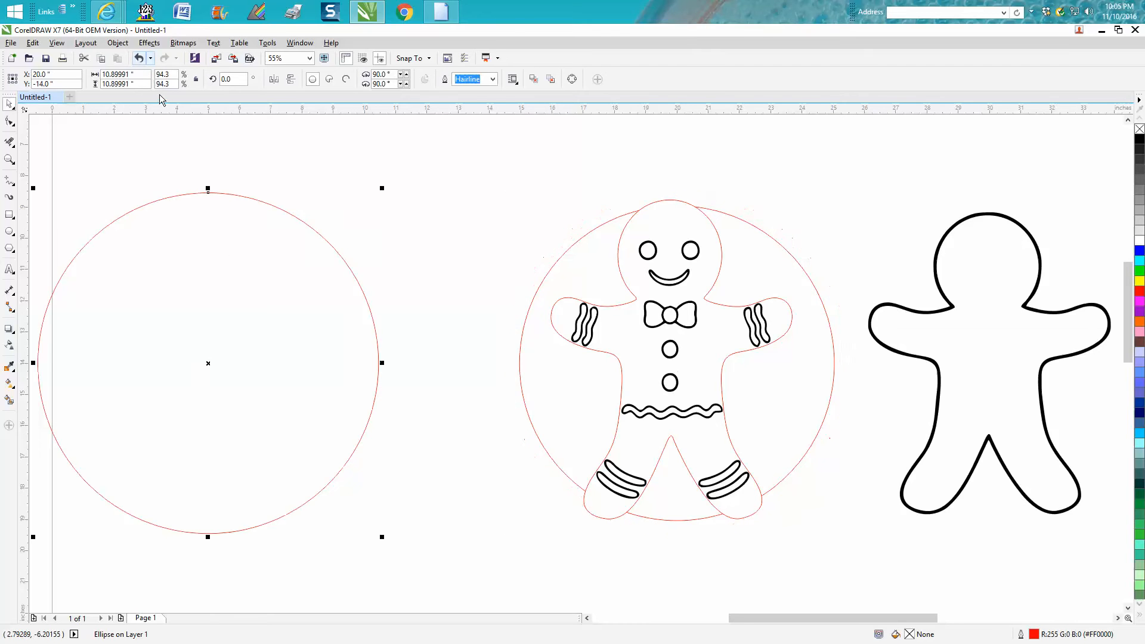
# Shrink the gingerbread group from its lower-left corner to about 7.40 by 9.79 inches, and nudge it until the head meets the circle's top.
pyautogui.click(588, 516)
pyautogui.moveTo(547, 522); pyautogui.dragTo(553, 510)
pyautogui.press('Down')
pyautogui.press('Down')
pyautogui.press('Down')
pyautogui.press('Down')
pyautogui.press('Down')
pyautogui.press('Down')
pyautogui.press('Down')
pyautogui.press('Down')
pyautogui.press('Down')
pyautogui.press('Down')
pyautogui.press('Down')
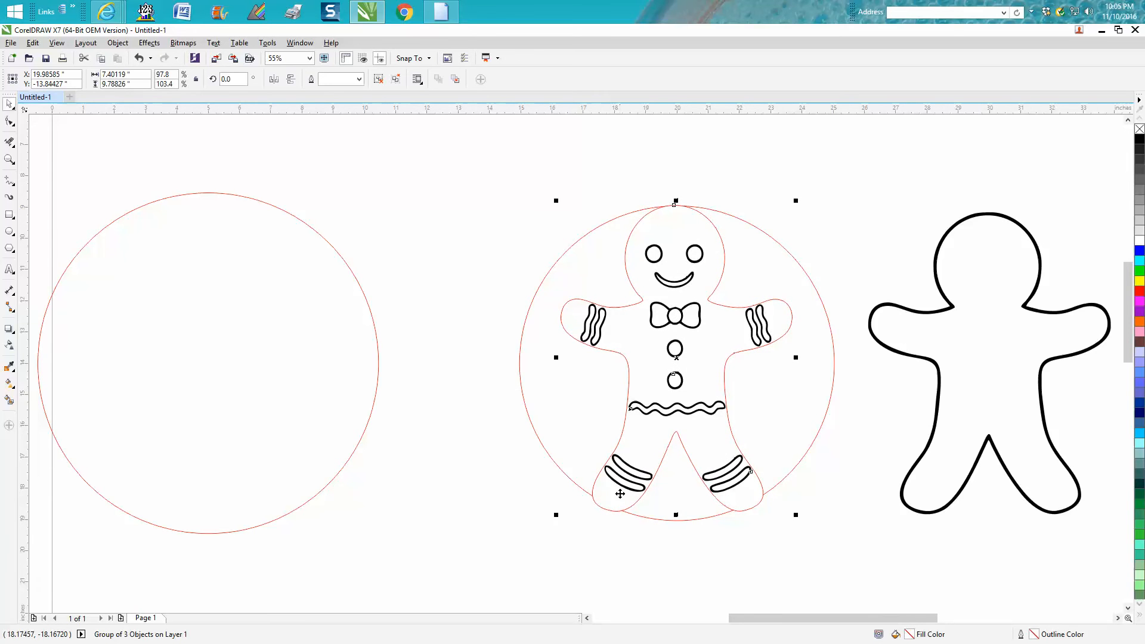
pyautogui.press('Up')
pyautogui.press('Up')
pyautogui.press('Up')
pyautogui.press('Up')
pyautogui.press('Up')
pyautogui.press('Up')
pyautogui.press('Up')
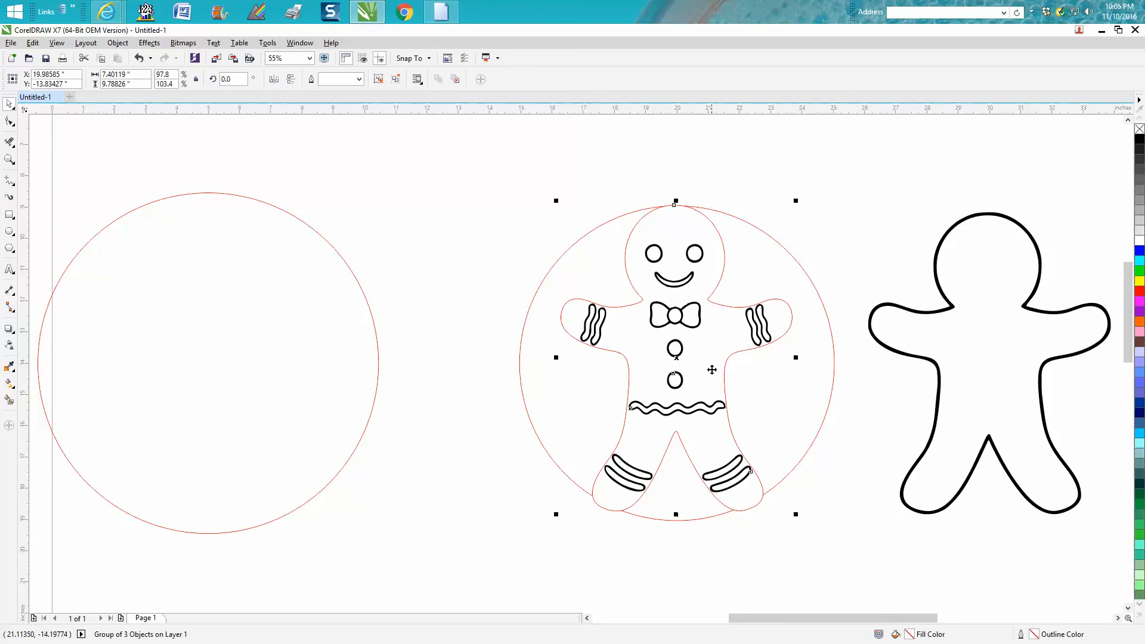
# Bring the smaller circle in front of the gingerbread man in the stacking order.
pyautogui.click(468, 318)
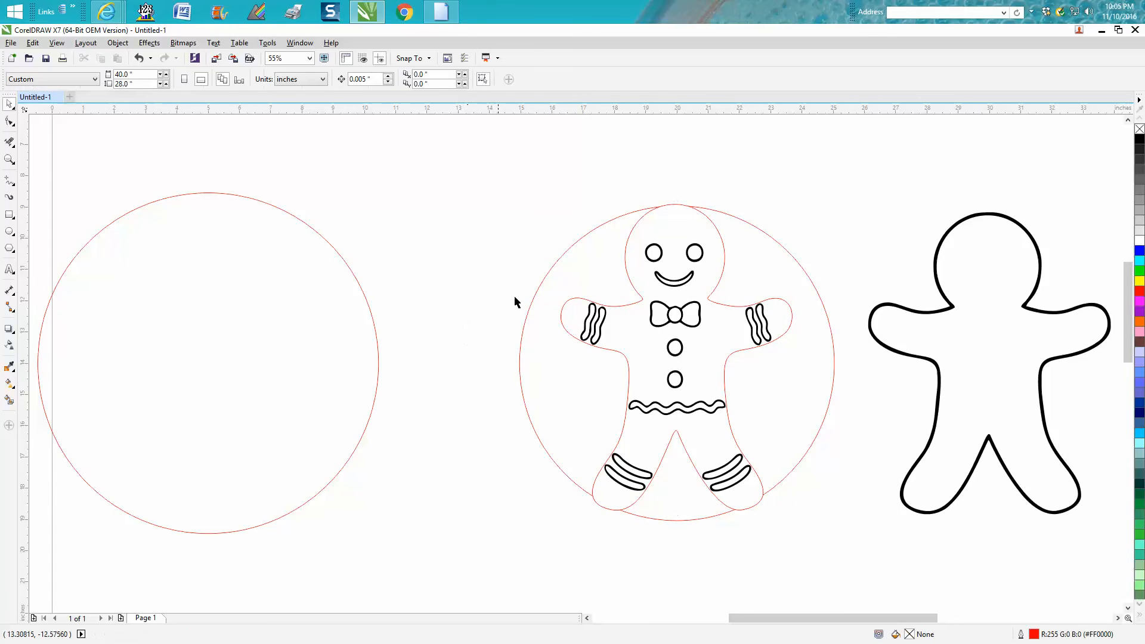
pyautogui.click(544, 281)
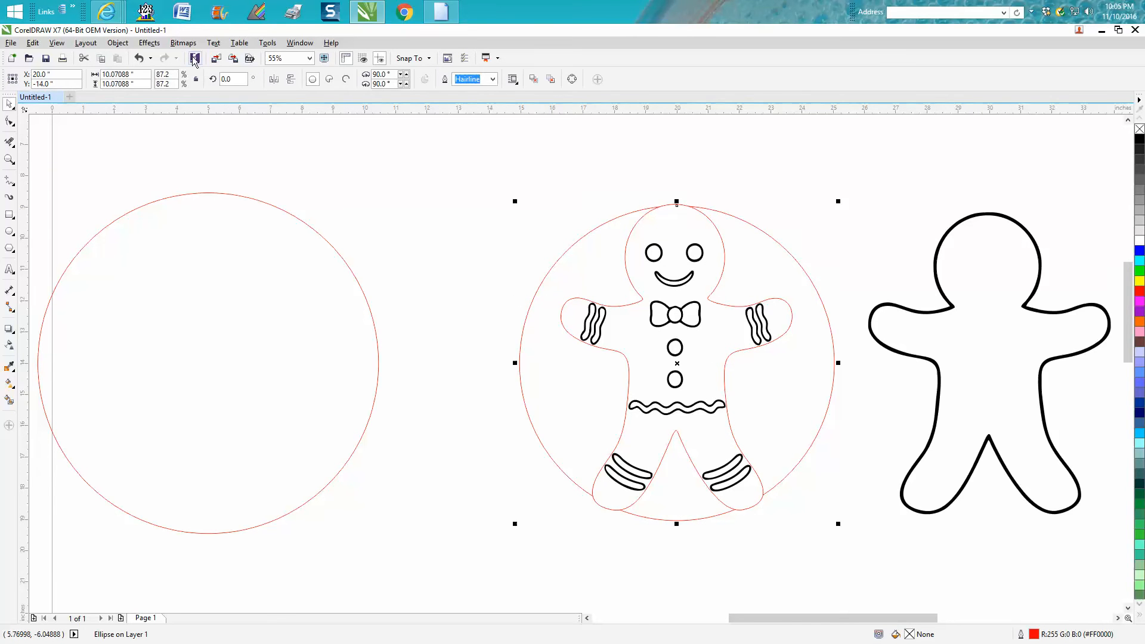
pyautogui.click(118, 43)
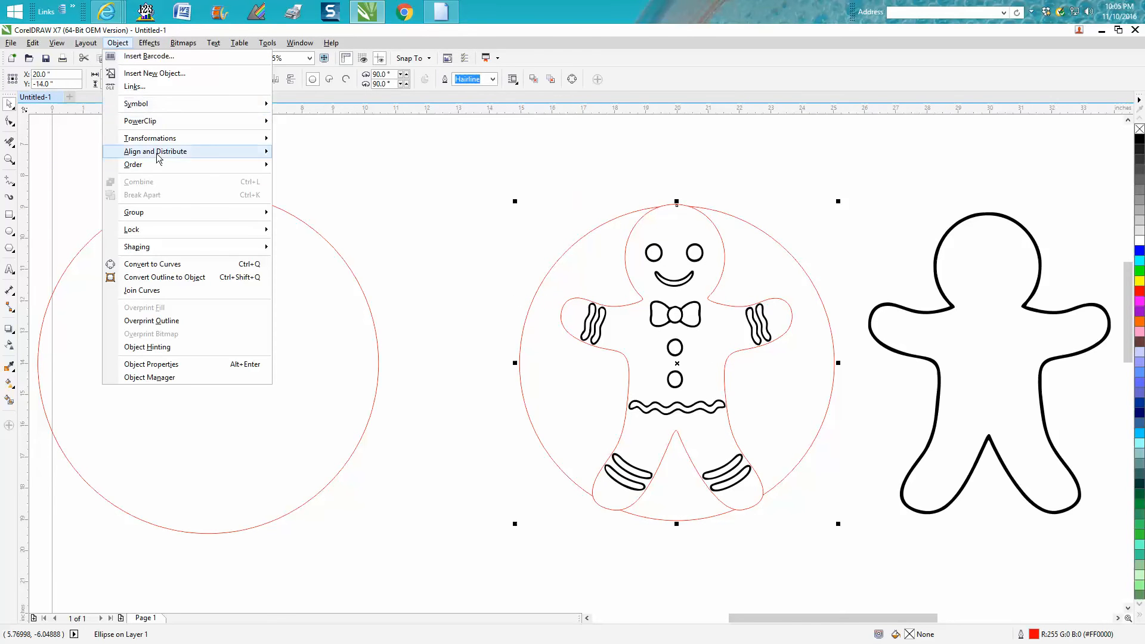
pyautogui.moveTo(157, 164)
pyautogui.click(302, 166)
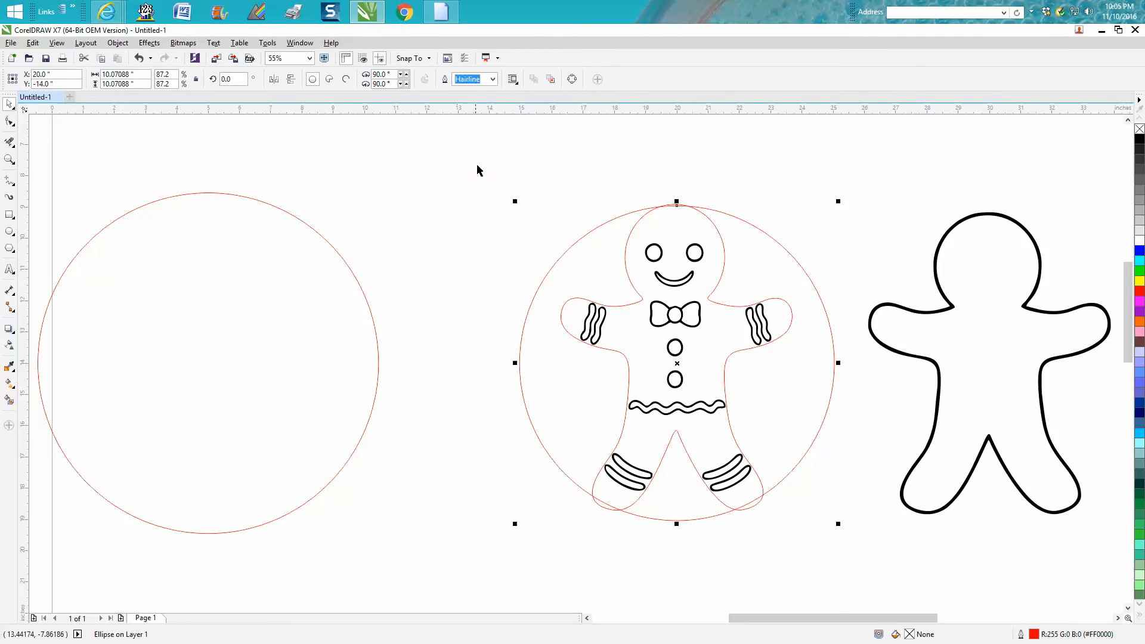
# Delete the overlapping line segments where the smaller circle crosses the gingerbread man's head and both feet.
pyautogui.click(9, 159)
pyautogui.moveTo(576, 183); pyautogui.dragTo(868, 526)
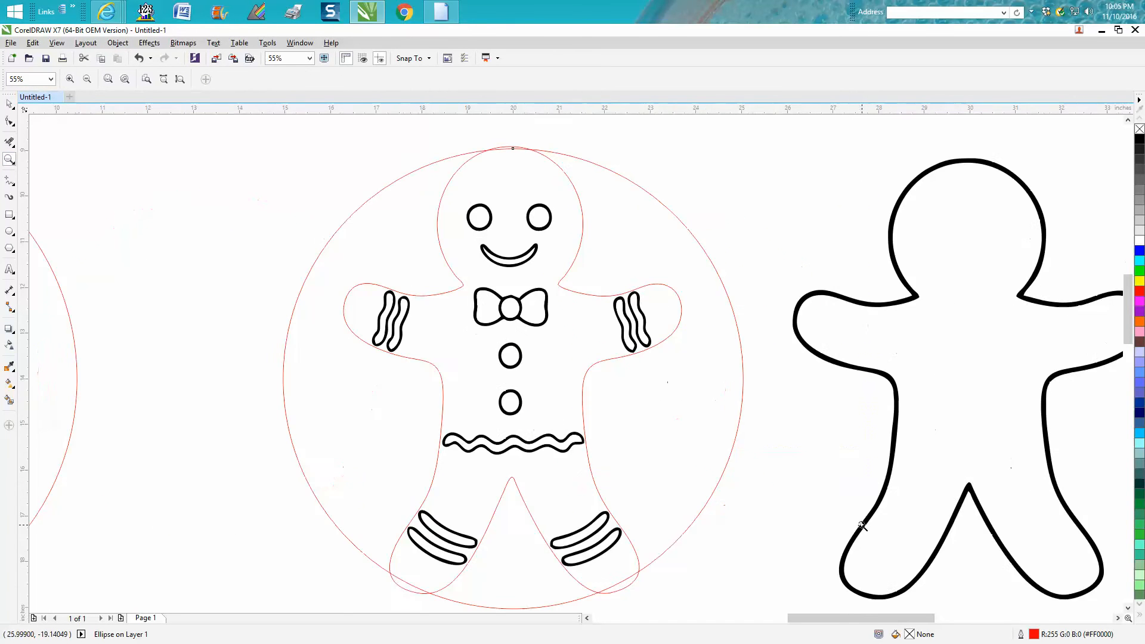
pyautogui.click(9, 142)
pyautogui.moveTo(520, 146); pyautogui.dragTo(494, 149)
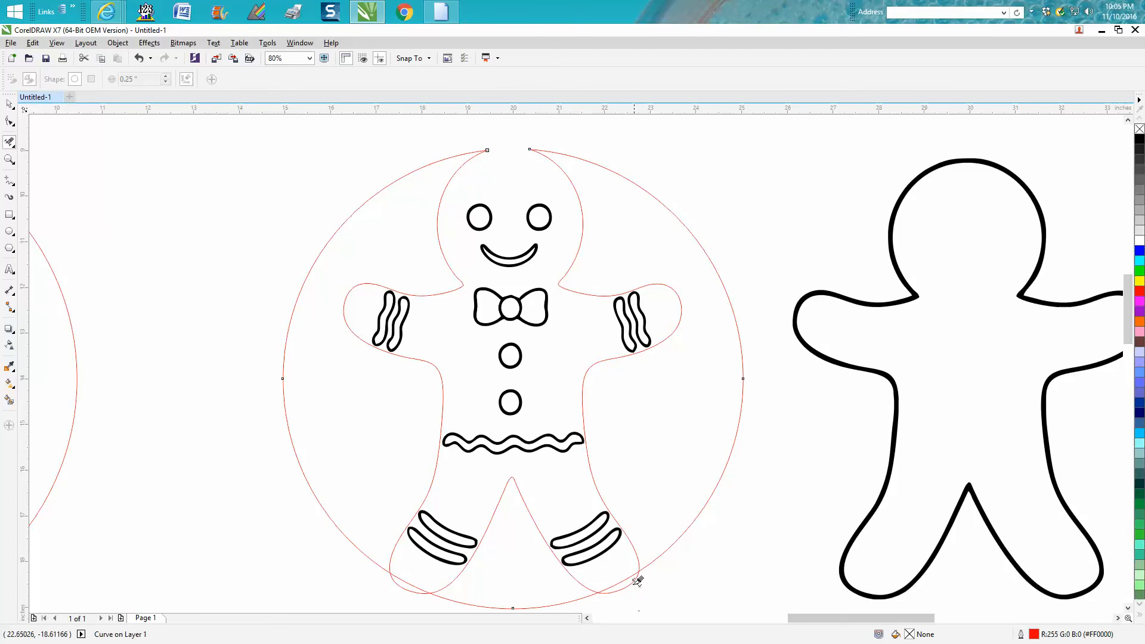
pyautogui.moveTo(627, 573); pyautogui.dragTo(632, 577)
pyautogui.click(631, 577)
pyautogui.click(412, 582)
pyautogui.click(413, 583)
pyautogui.click(422, 591)
pyautogui.scroll(-2, 210, 387)
pyautogui.scroll(-3, 212, 380)
pyautogui.press('space')
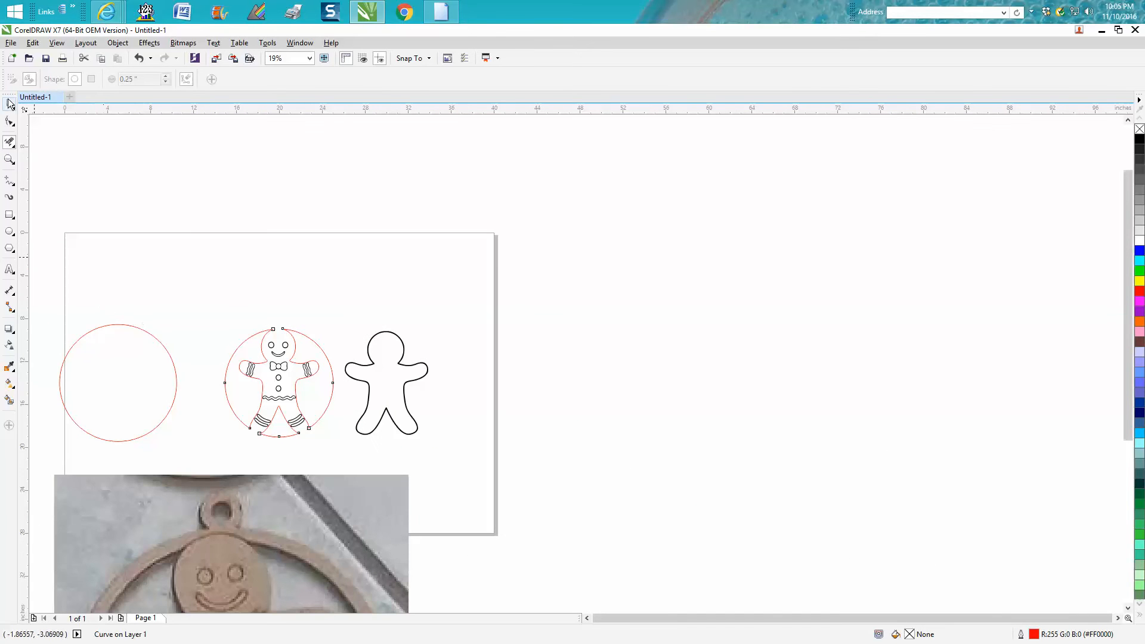
# Try moving the larger circle onto the gingerbread man with a 10-inch nudge distance, and return it to its starting position.
pyautogui.click(130, 327)
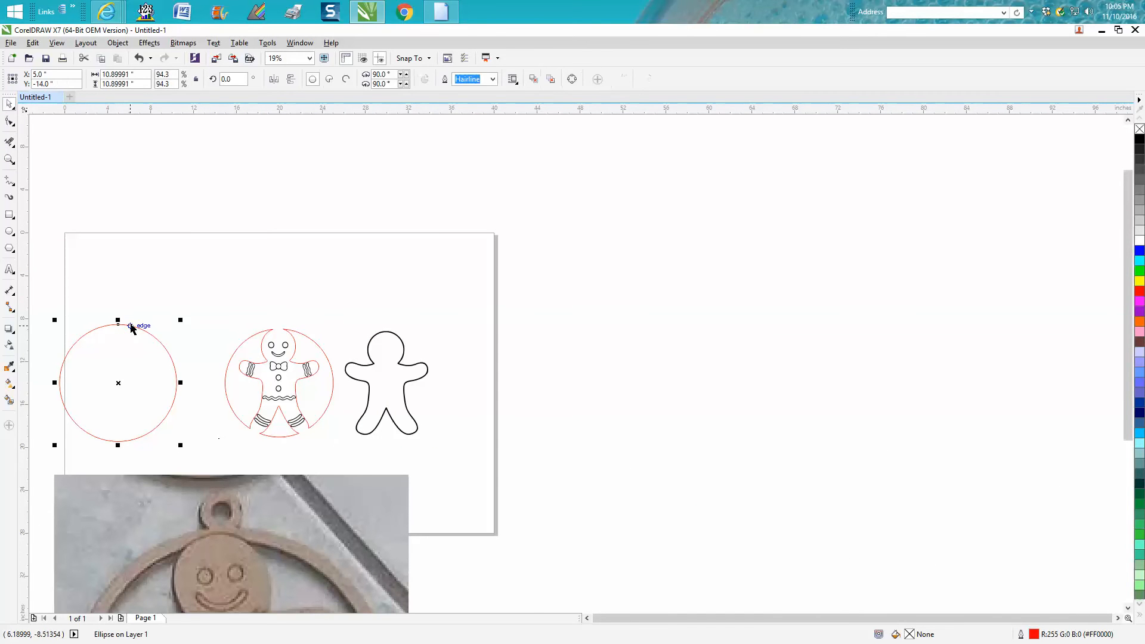
pyautogui.click(142, 151)
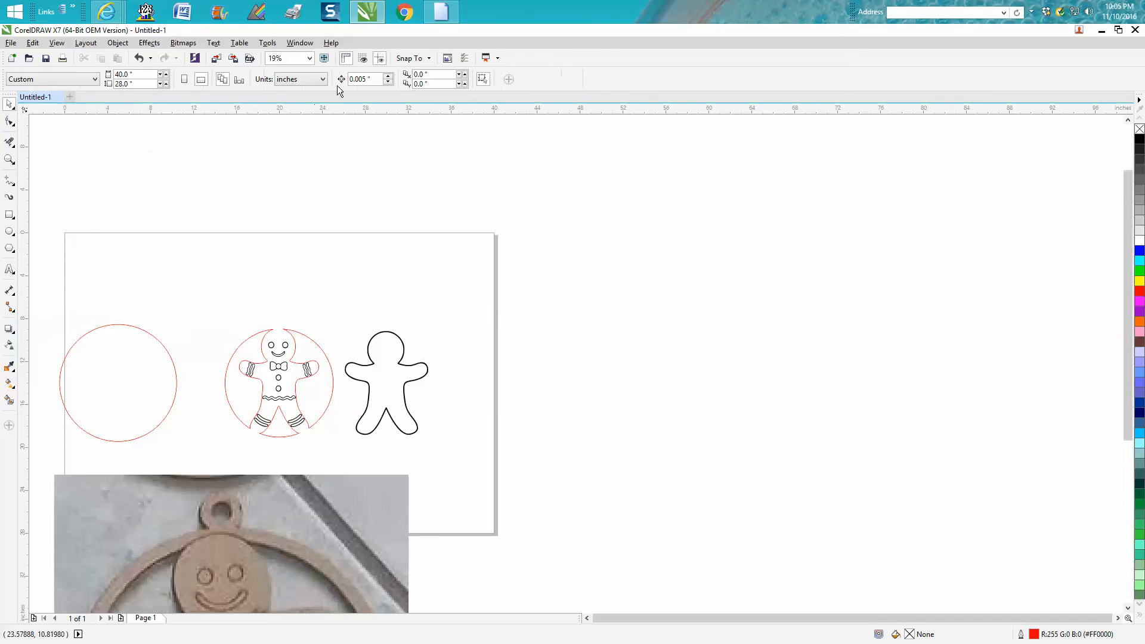
pyautogui.doubleClick(360, 79)
pyautogui.write('10')
pyautogui.press('Return')
pyautogui.click(170, 356)
pyautogui.press('Right')
pyautogui.press('Right')
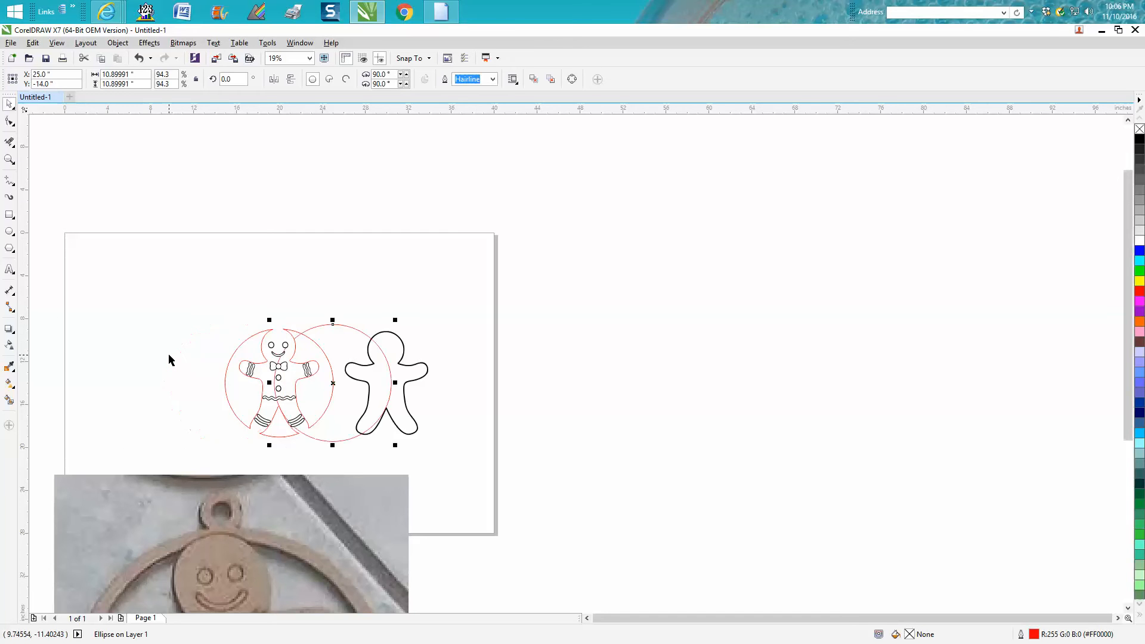
pyautogui.press('Left')
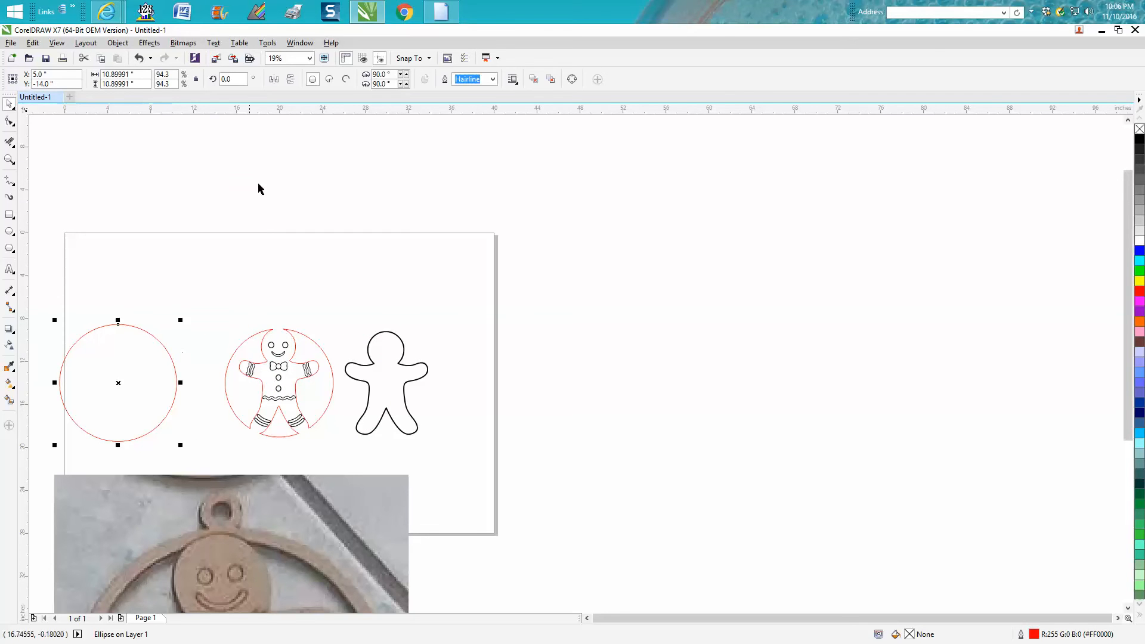
# Set the nudge distance to 5 inches and move the larger circle 15 inches right around the gingerbread man.
pyautogui.click(328, 115)
pyautogui.click(361, 79)
pyautogui.write('5')
pyautogui.press('Return')
pyautogui.click(176, 369)
pyautogui.press('Right')
pyautogui.press('Right')
pyautogui.press('Right')
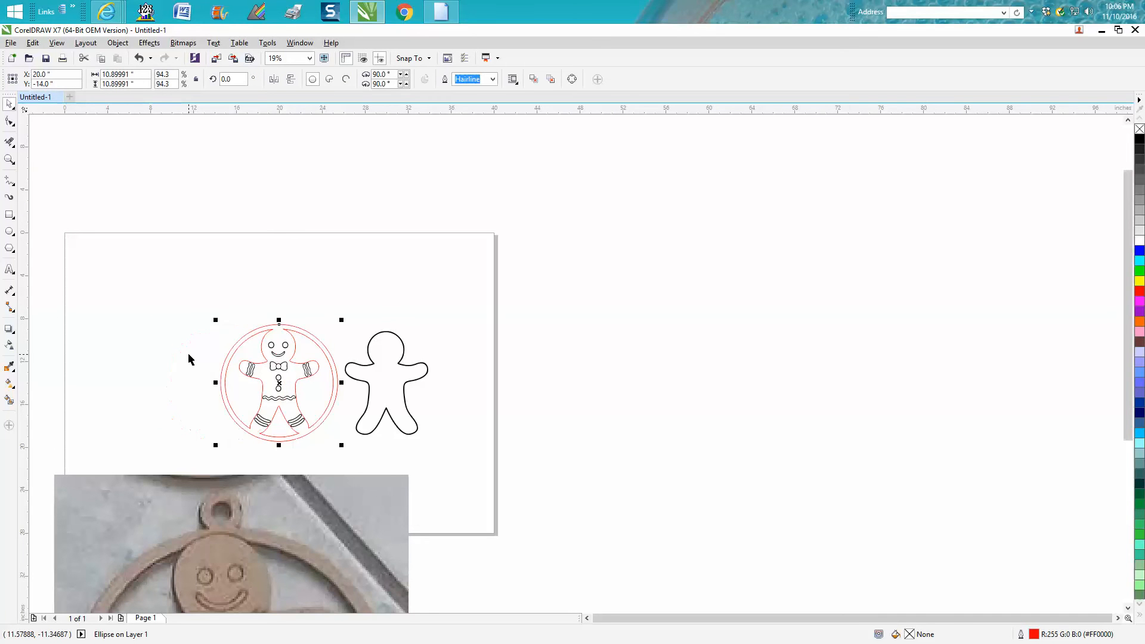
# Draw a circle about 1.09 inches across just outside the ring's upper left for the hanging loop.
pyautogui.click(10, 160)
pyautogui.moveTo(200, 312); pyautogui.dragTo(438, 476)
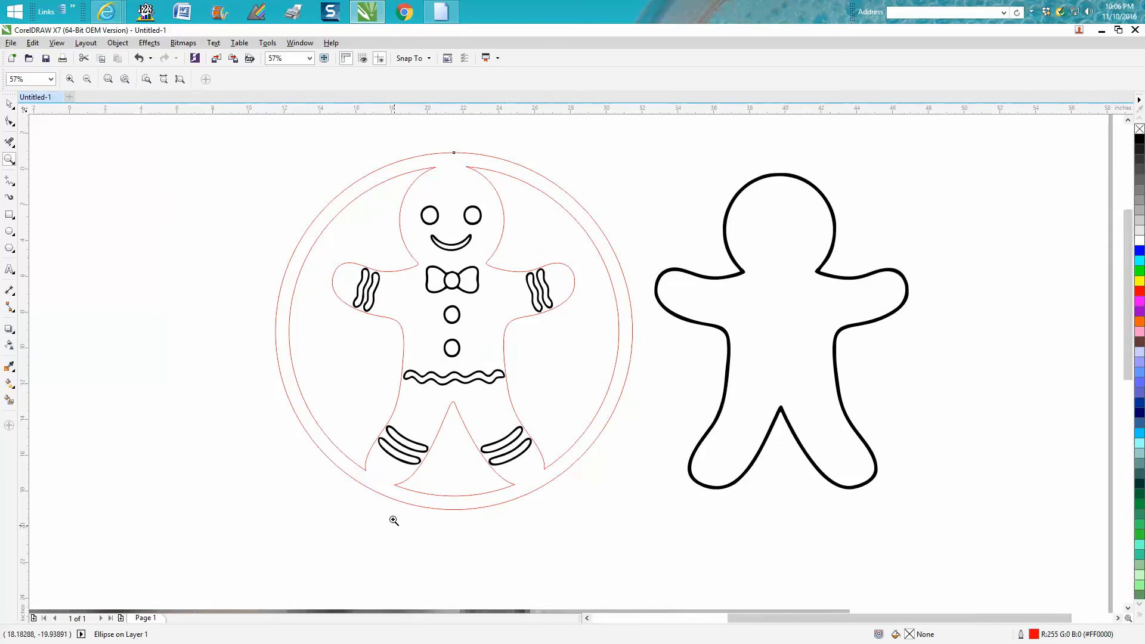
pyautogui.scroll(-3, 396, 522)
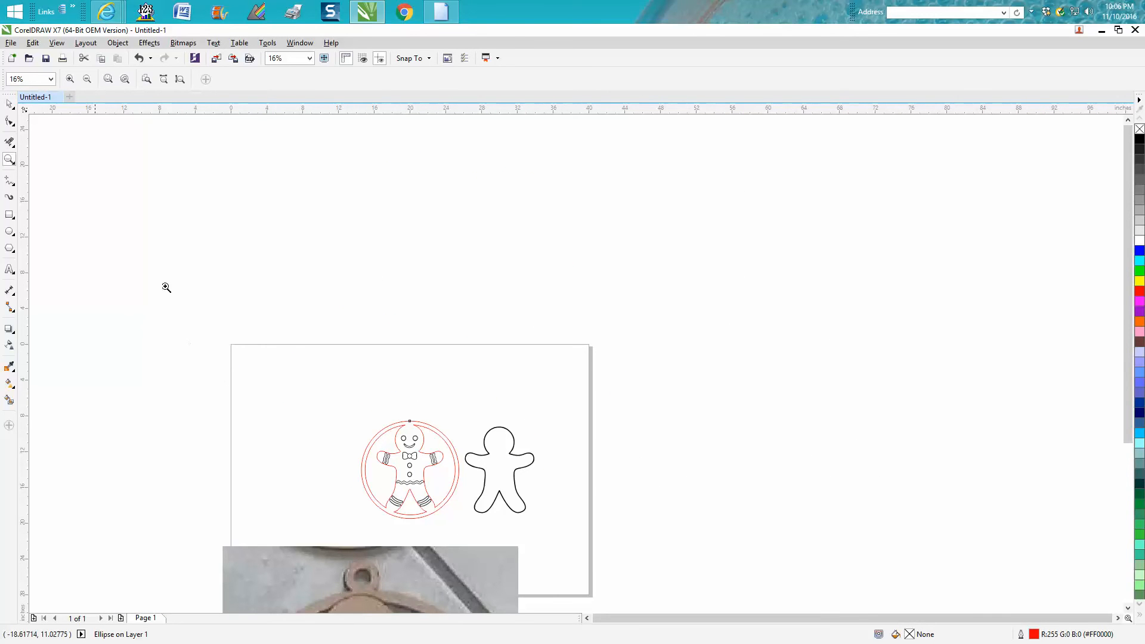
pyautogui.moveTo(338, 405); pyautogui.dragTo(527, 533)
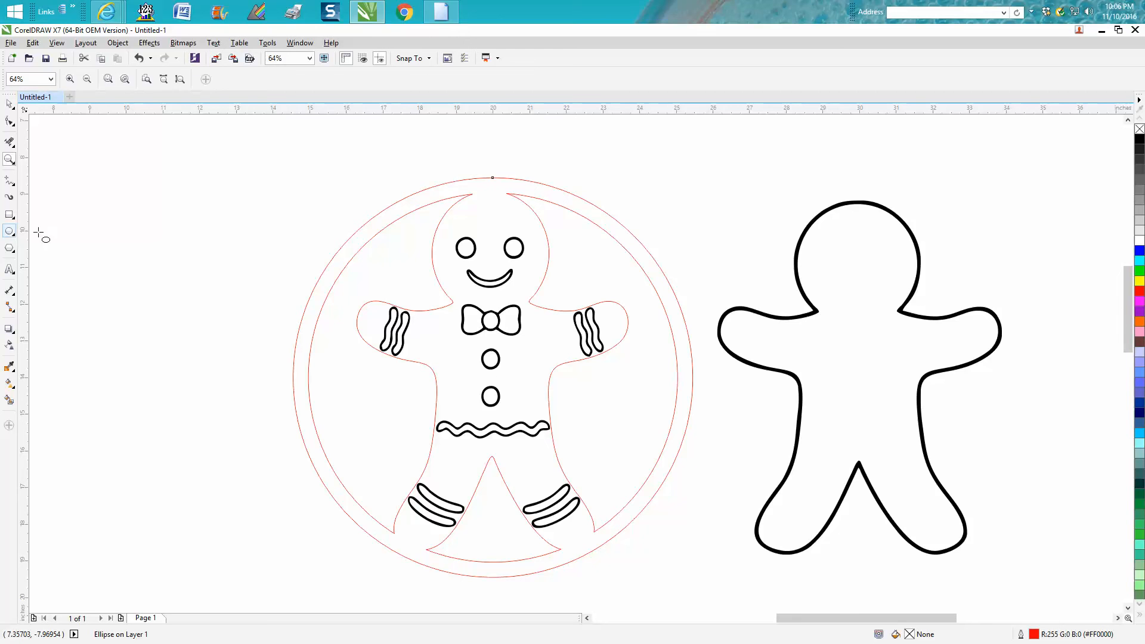
pyautogui.click(9, 231)
pyautogui.moveTo(352, 200)
pyautogui.mouseDown()
pyautogui.moveTo(370, 216)
pyautogui.moveTo(346, 203)
pyautogui.mouseUp()
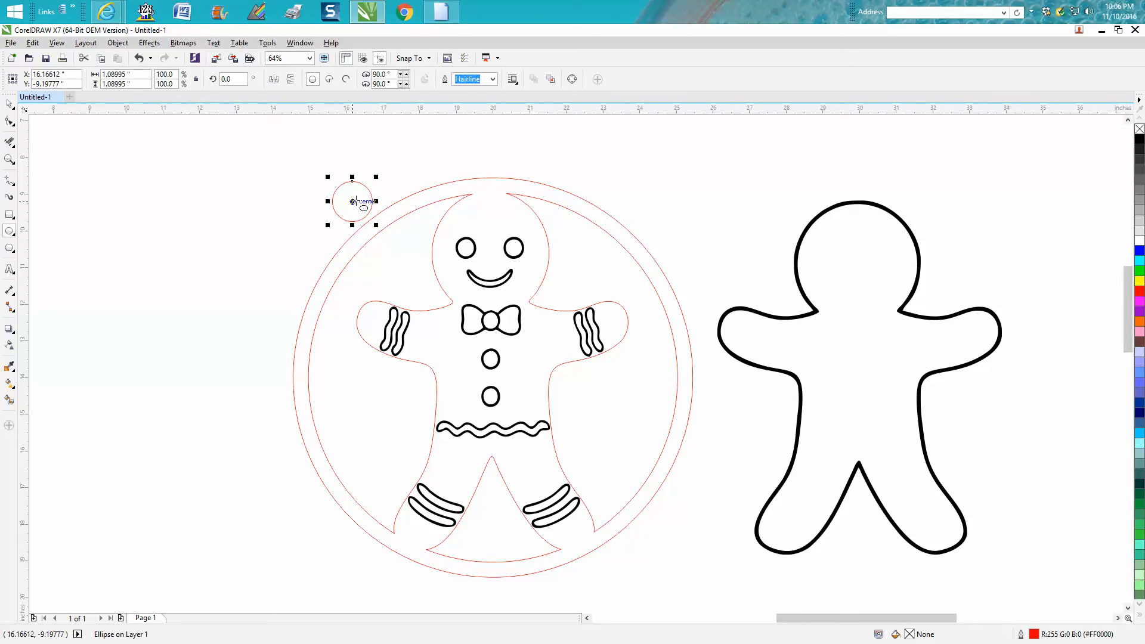
# Centre the hanging-loop circle horizontally on the page and raise it to overlap the top of the outer ring at about Y -8.31 inches.
pyautogui.press('p')
pyautogui.press('Up')
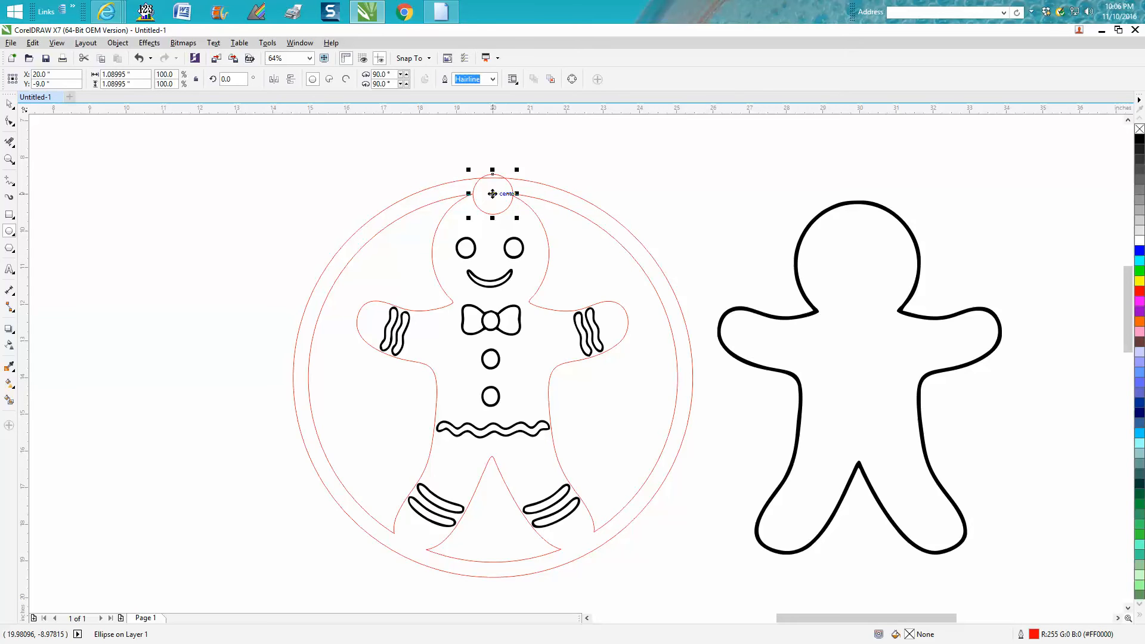
pyautogui.moveTo(493, 194); pyautogui.dragTo(489, 170)
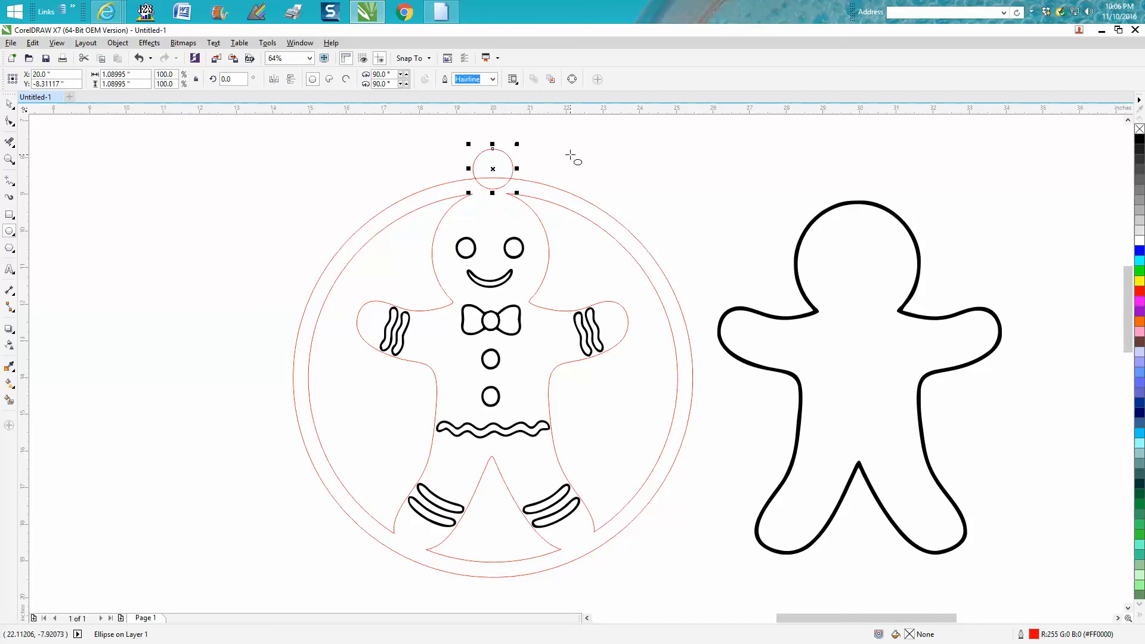
# Delete the overlapping line segments between the hanging-loop circle and the outer ring.
pyautogui.click(9, 142)
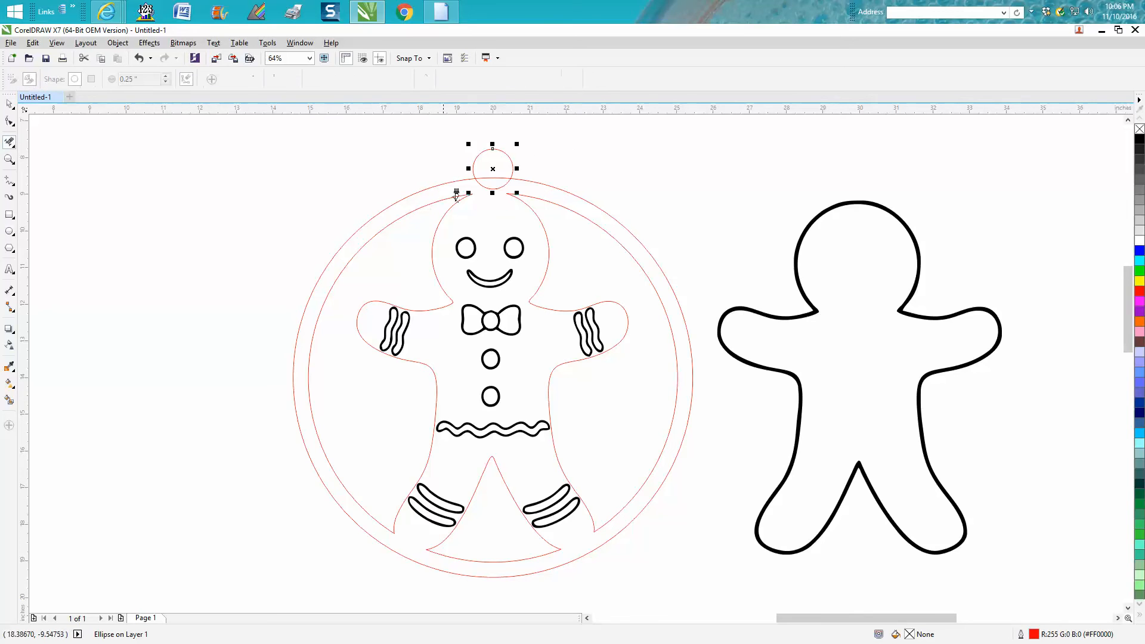
pyautogui.click(496, 179)
pyautogui.click(502, 182)
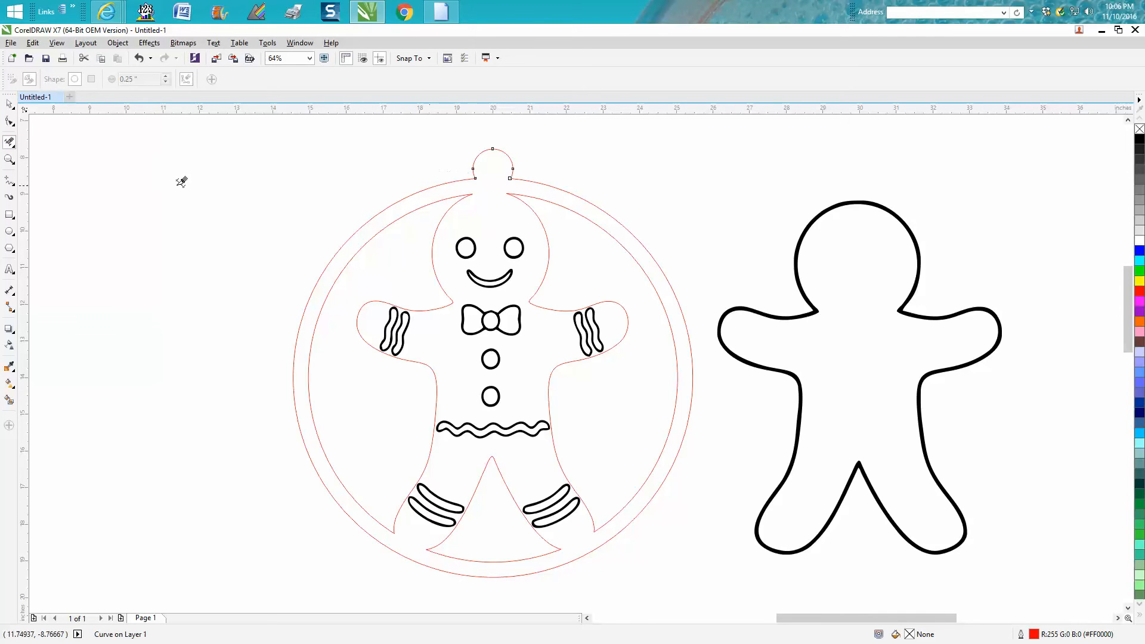
# Draw a circle about 0.5 inches across for the loop's hole, centre it on the page and raise it to Y -9 inches.
pyautogui.click(10, 231)
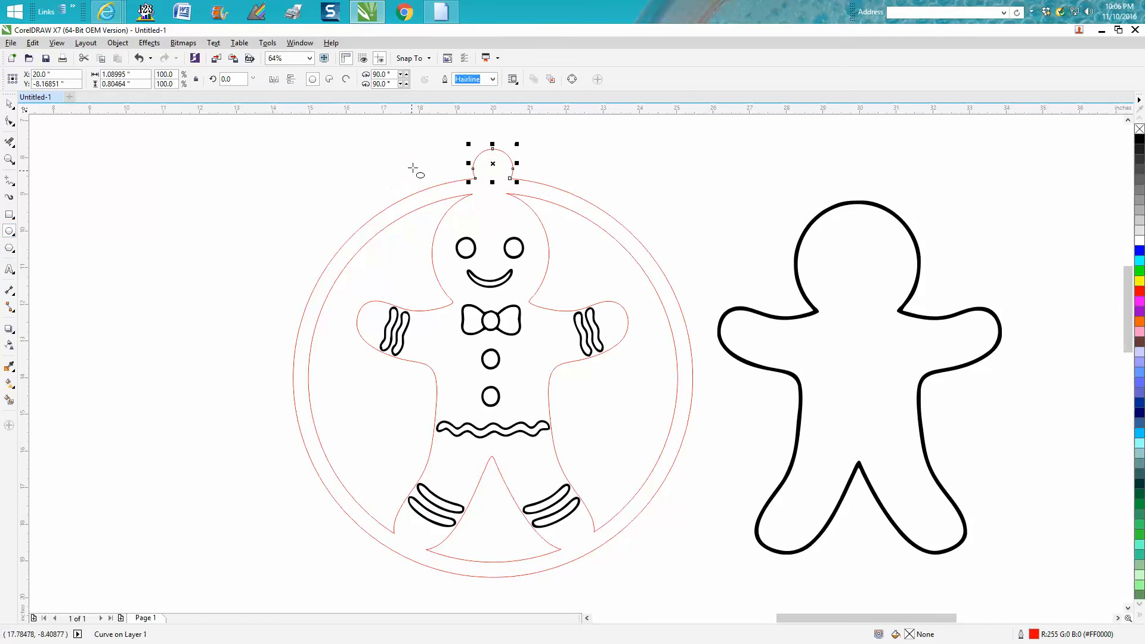
pyautogui.moveTo(425, 160); pyautogui.dragTo(406, 177)
pyautogui.press('p')
pyautogui.press('Up')
pyautogui.press('Up')
pyautogui.press('Down')
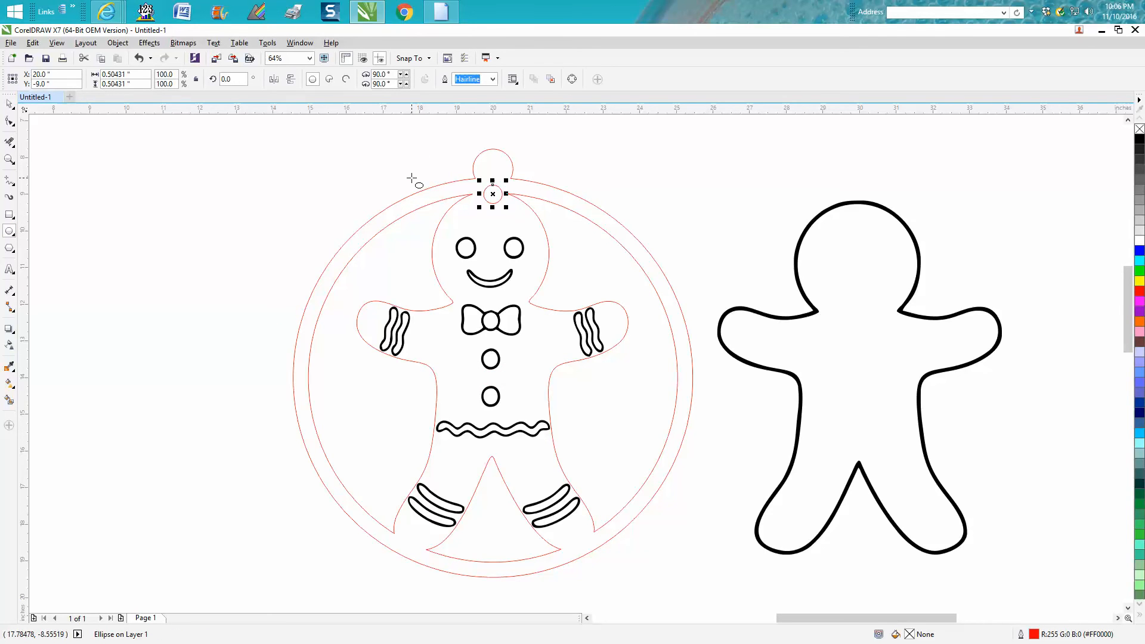
# Move the small circle up into the middle of the hanging loop at about Y -8.33 inches.
pyautogui.moveTo(493, 194)
pyautogui.mouseDown()
pyautogui.moveTo(509, 182)
pyautogui.moveTo(493, 172)
pyautogui.mouseUp()
pyautogui.press('Delete')
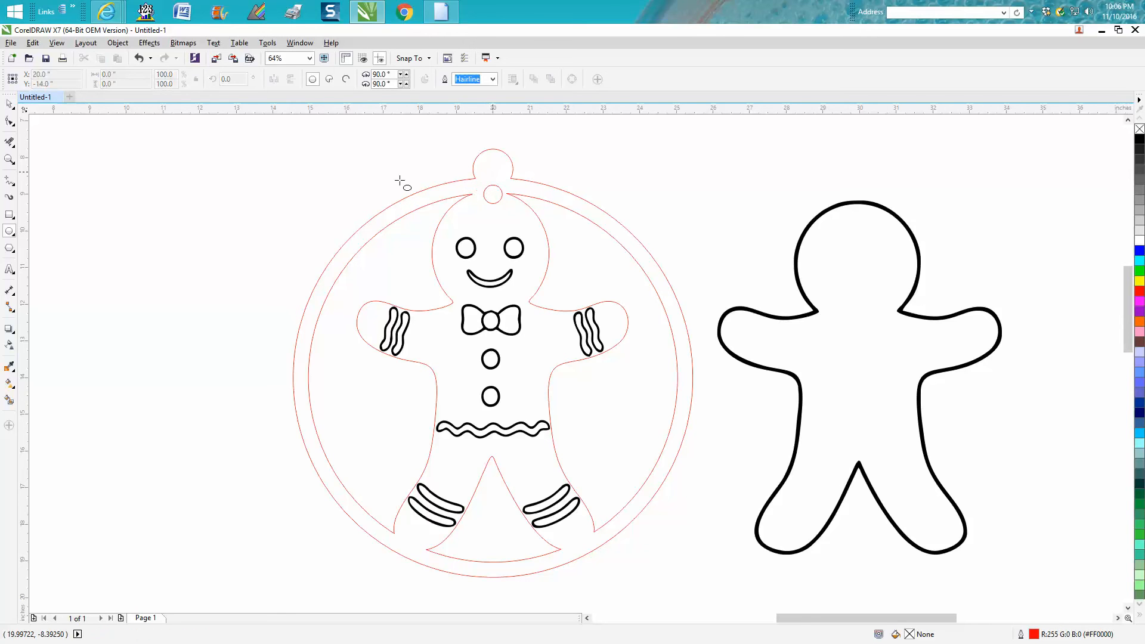
pyautogui.click(8, 104)
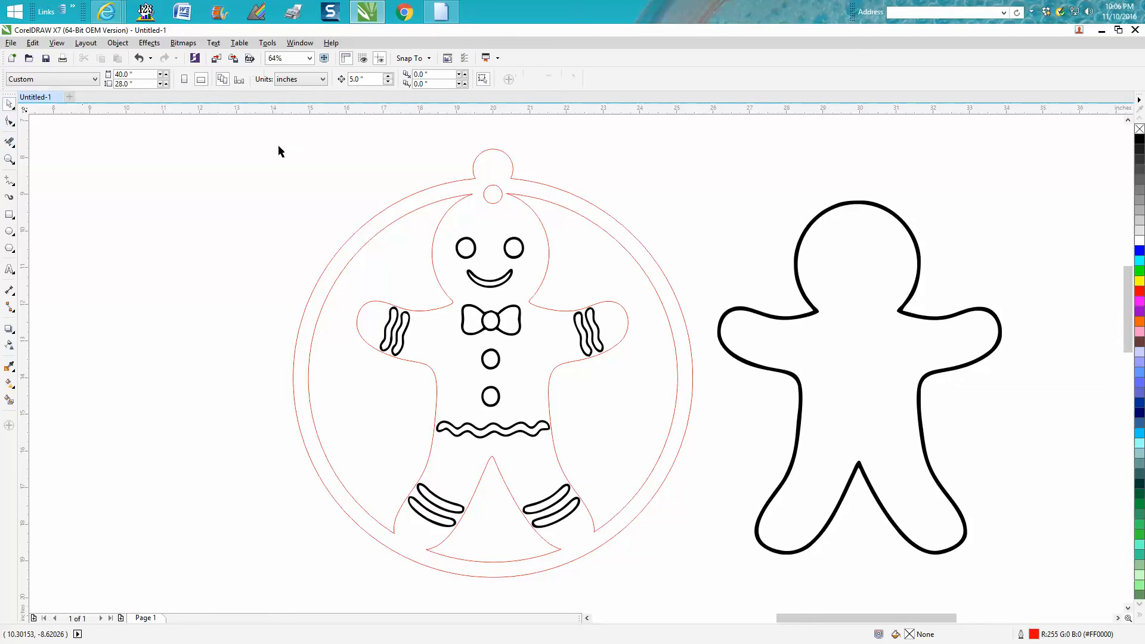
pyautogui.click(495, 197)
pyautogui.moveTo(494, 197); pyautogui.dragTo(496, 169)
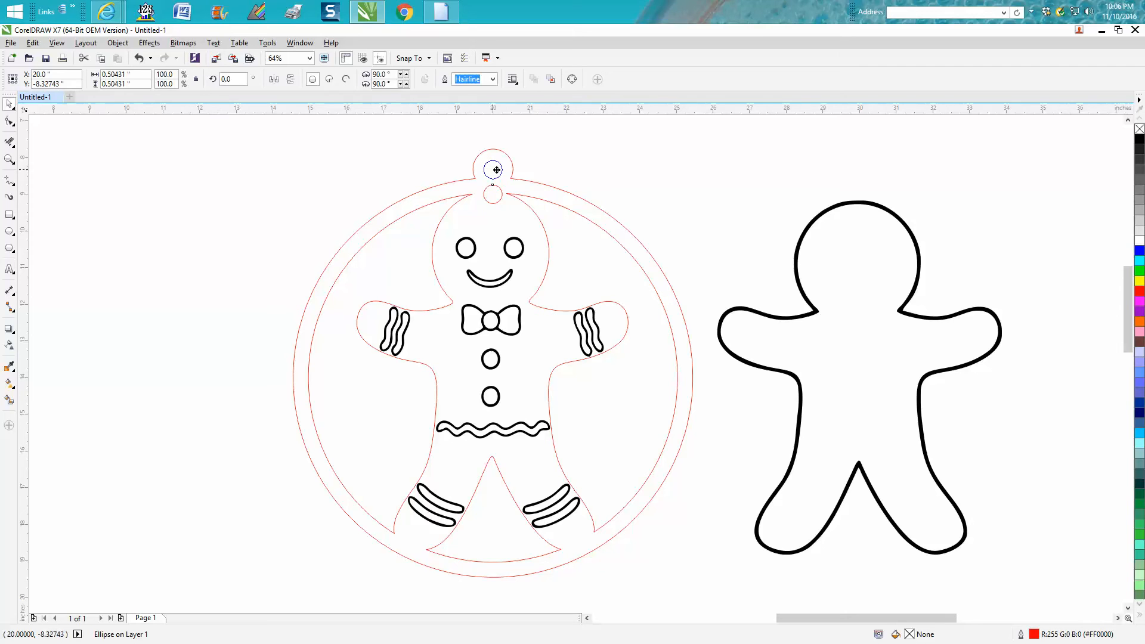
pyautogui.click(535, 159)
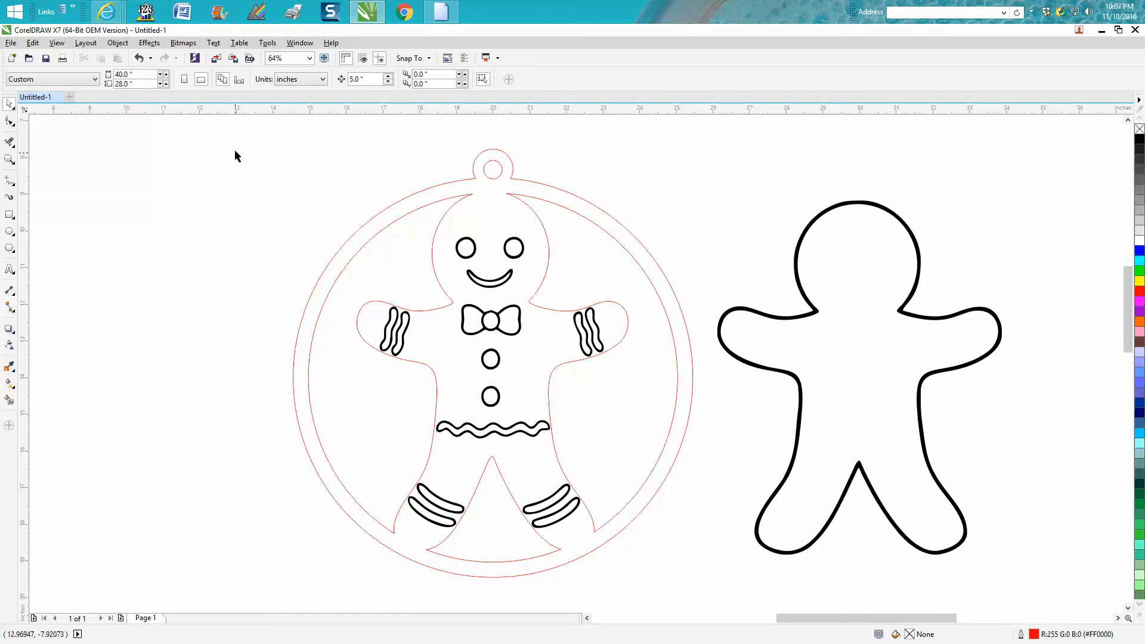
# Group all the objects of the ringed ornament.
pyautogui.moveTo(276, 278); pyautogui.dragTo(729, 597)
pyautogui.click(117, 42)
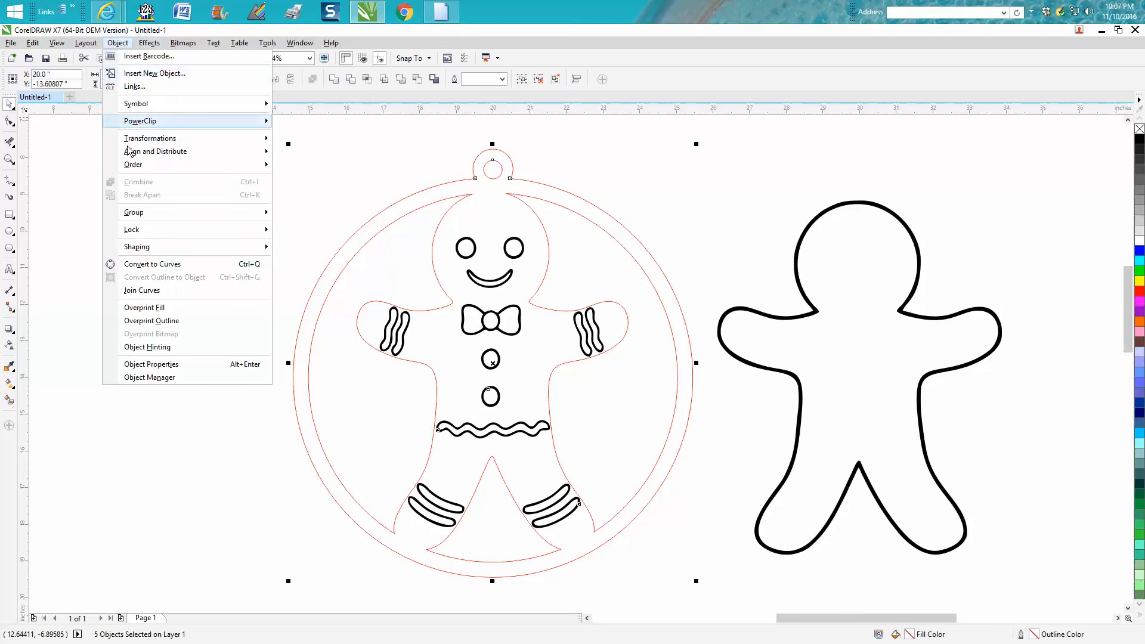
pyautogui.moveTo(146, 216)
pyautogui.click(304, 214)
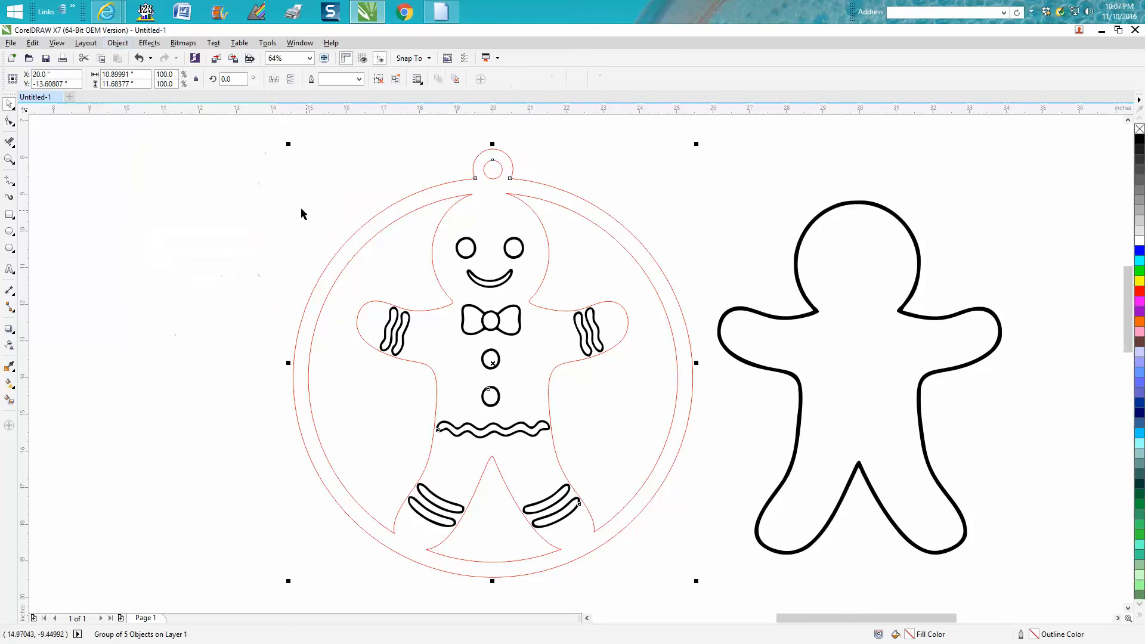
# Overlay the separate black gingerbread outline on the ornament by moving it 10 inches left, and return it to X 30 inches.
pyautogui.click(775, 318)
pyautogui.press('Left')
pyautogui.press('Left')
pyautogui.press('Left')
pyautogui.press('Left')
pyautogui.press('Left')
pyautogui.press('Left')
pyautogui.press('Left')
pyautogui.press('Left')
pyautogui.press('Left')
pyautogui.press('Left')
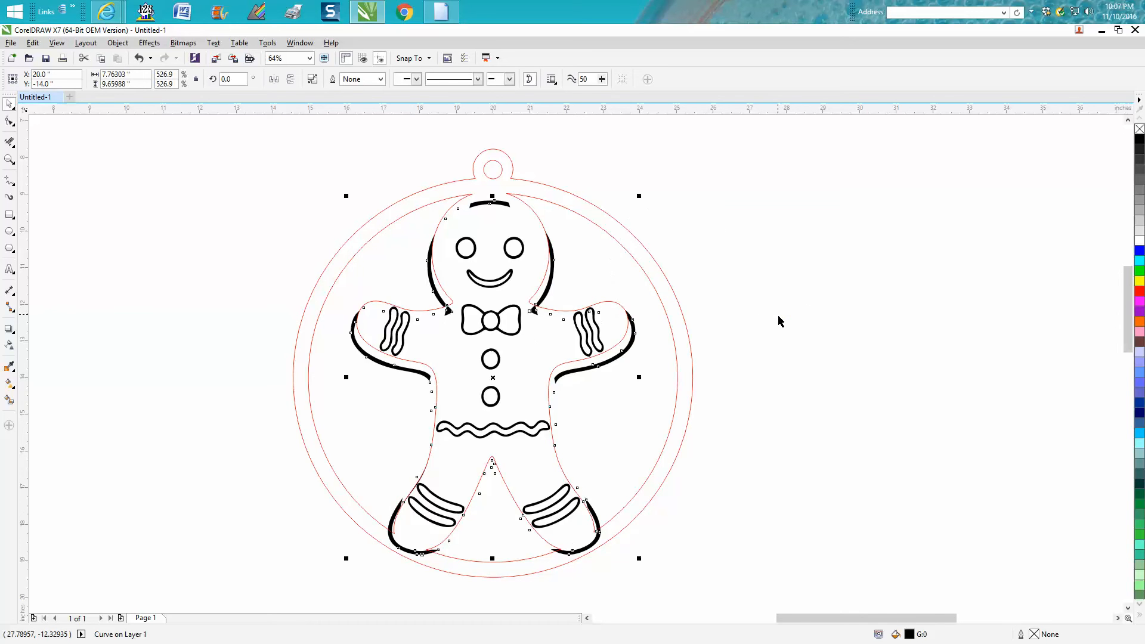
pyautogui.press('Right')
pyautogui.press('Right')
pyautogui.press('Right')
pyautogui.press('Right')
pyautogui.press('Right')
pyautogui.press('Right')
pyautogui.press('Right')
pyautogui.press('Right')
pyautogui.press('Right')
pyautogui.press('Right')
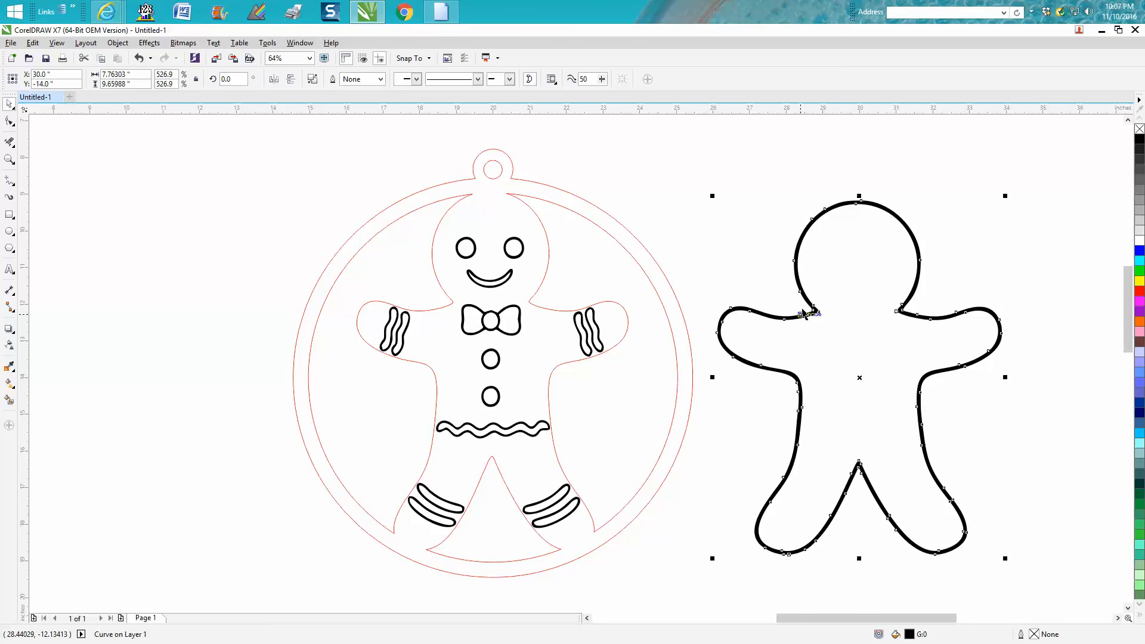
# Draw a two-point line about 0.92 inches long across the gap at the top of the gingerbread man's head.
pyautogui.click(9, 159)
pyautogui.moveTo(435, 153); pyautogui.dragTo(621, 261)
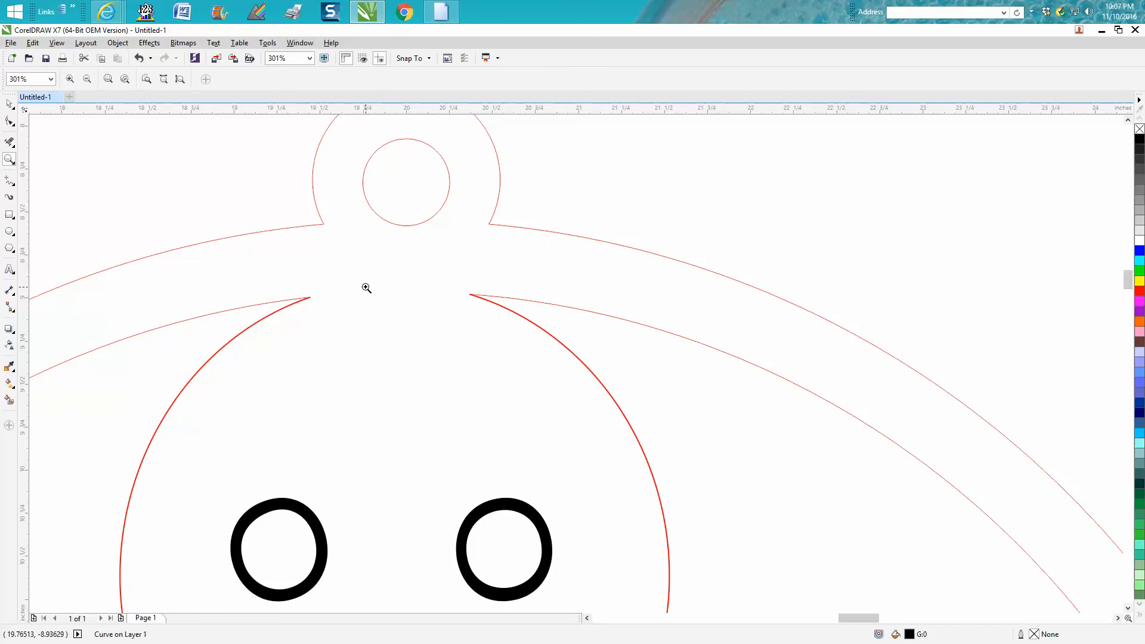
pyautogui.click(9, 104)
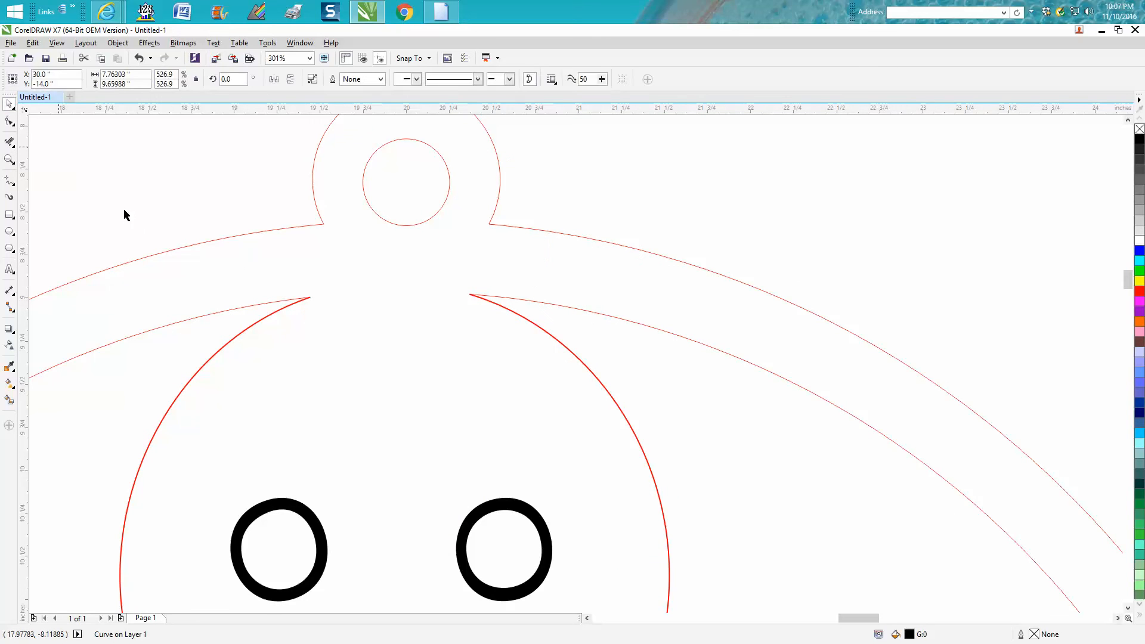
pyautogui.click(266, 316)
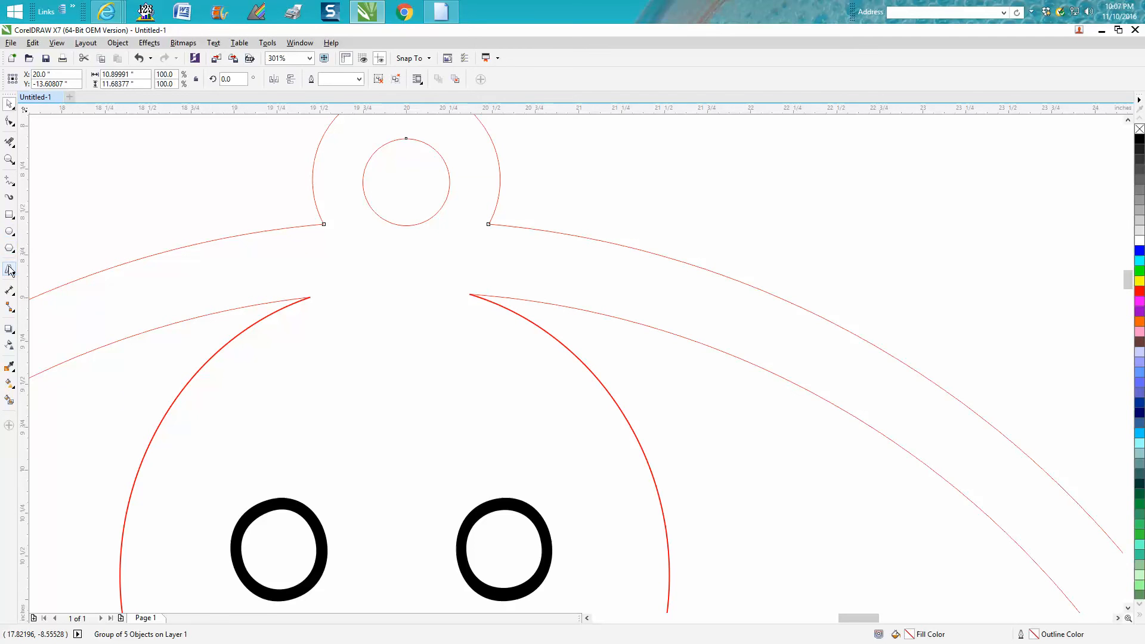
pyautogui.click(9, 180)
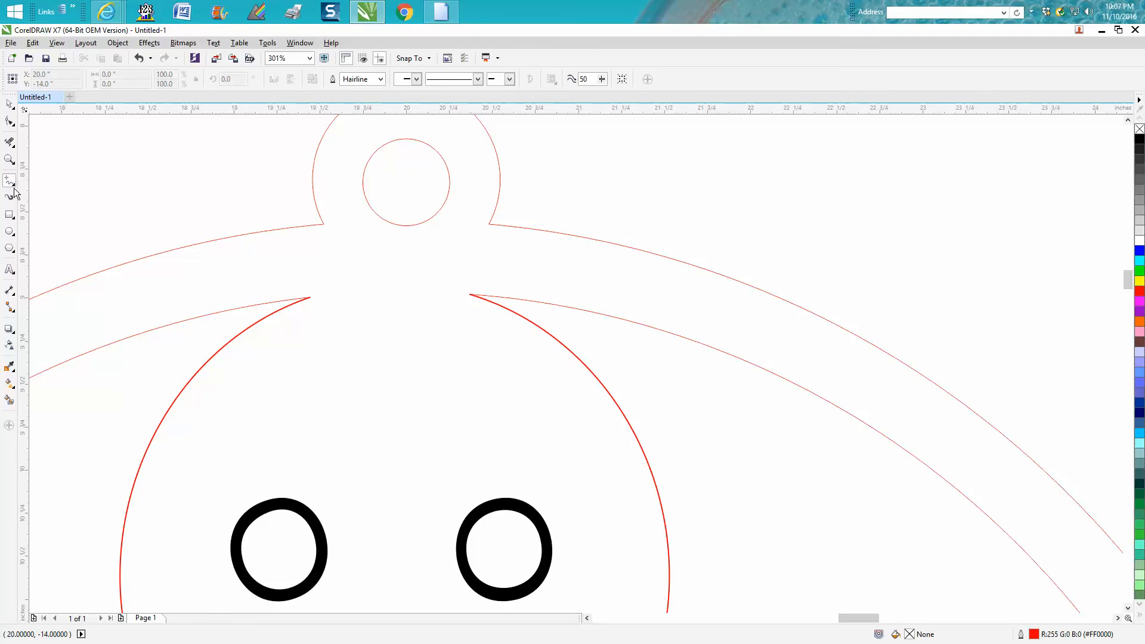
pyautogui.click(14, 188)
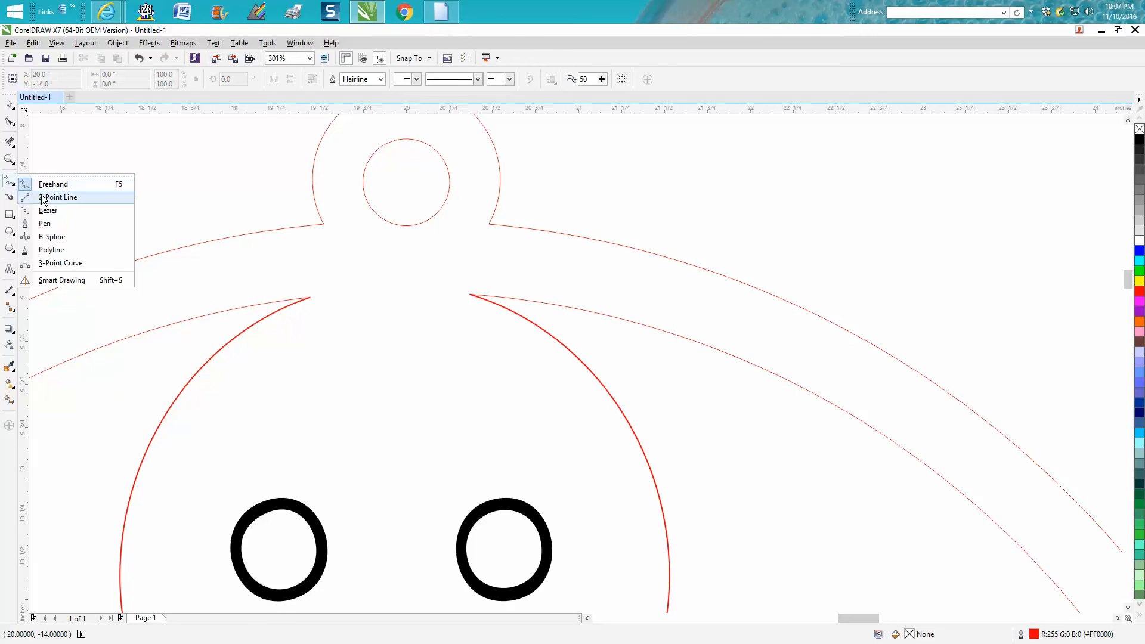
pyautogui.click(44, 198)
pyautogui.moveTo(310, 298); pyautogui.dragTo(472, 294)
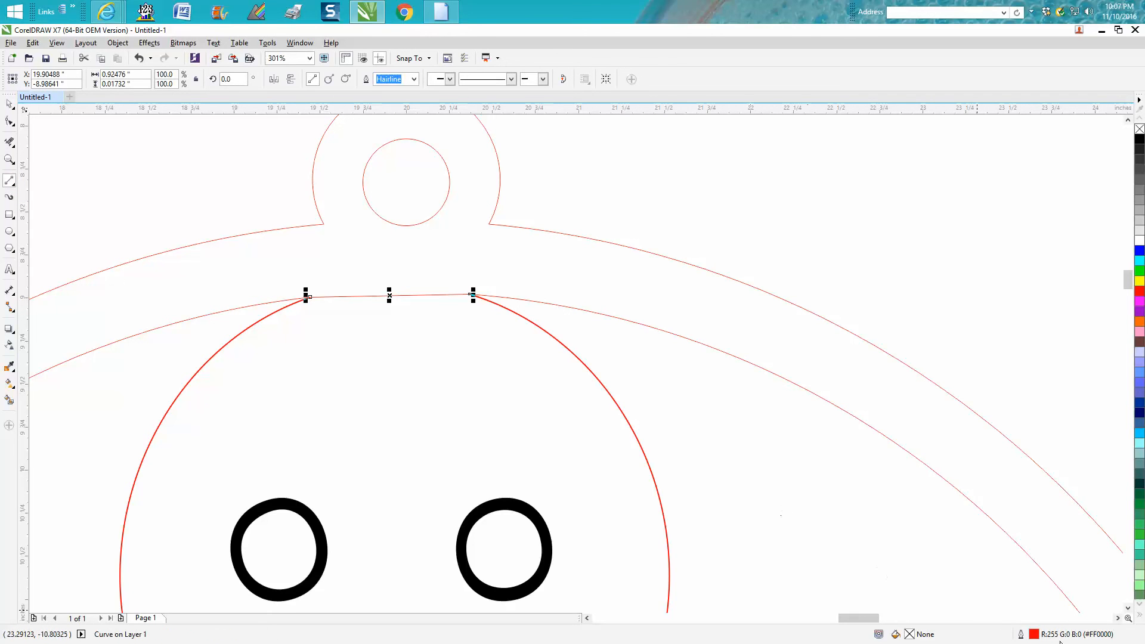
# Set the head line's outline to black with a width of 2.0 pt.
pyautogui.doubleClick(1035, 635)
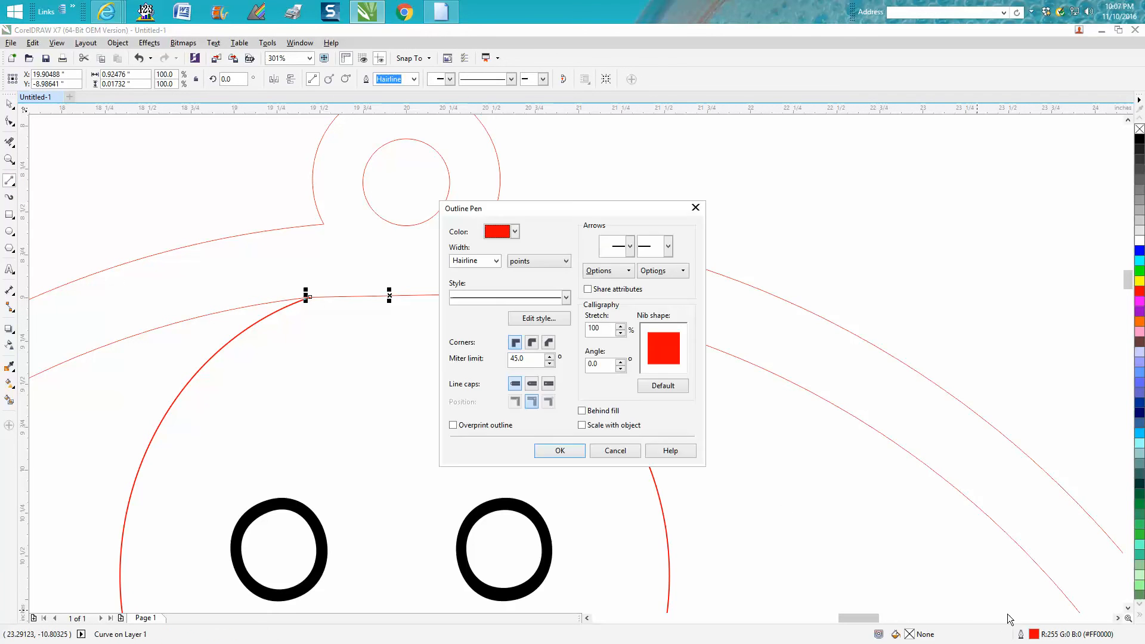
pyautogui.click(497, 262)
pyautogui.click(471, 317)
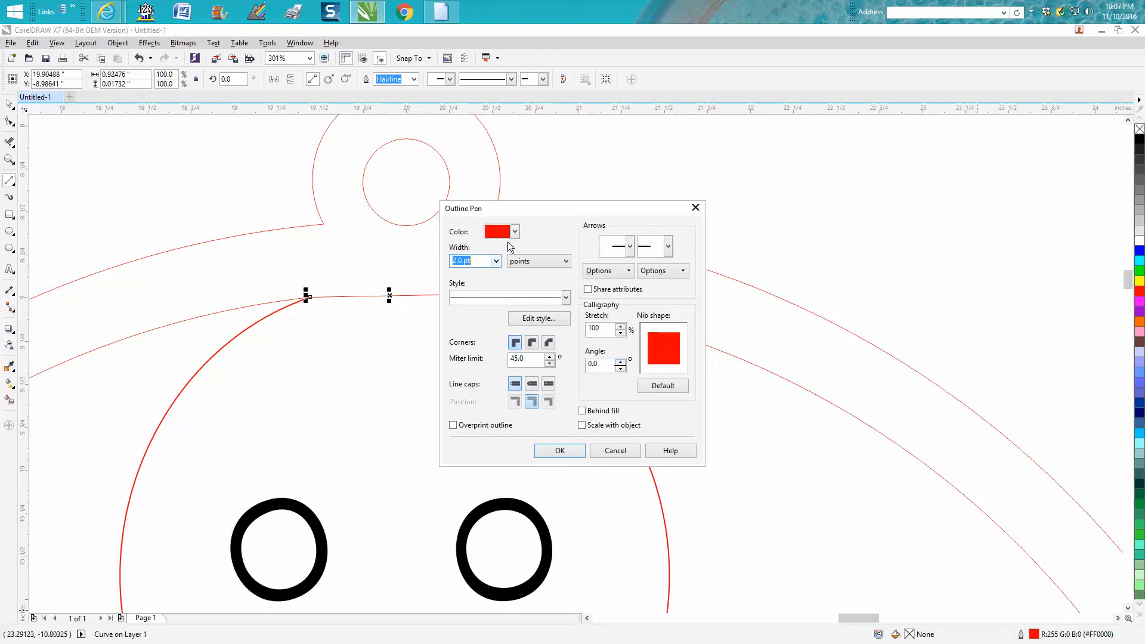
pyautogui.click(515, 232)
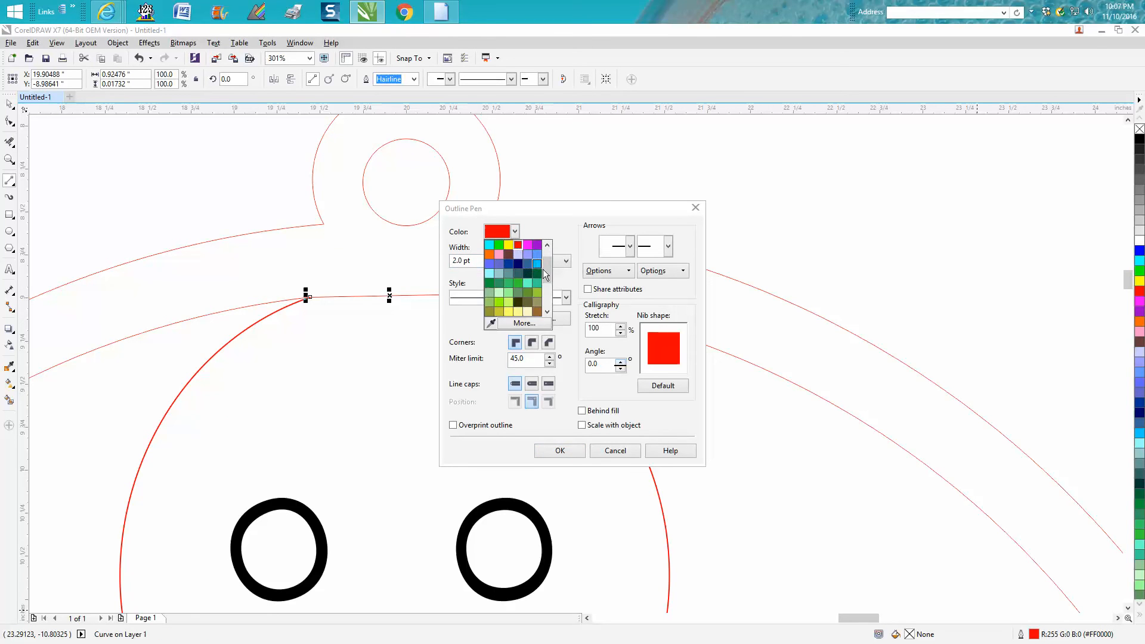
pyautogui.click(489, 244)
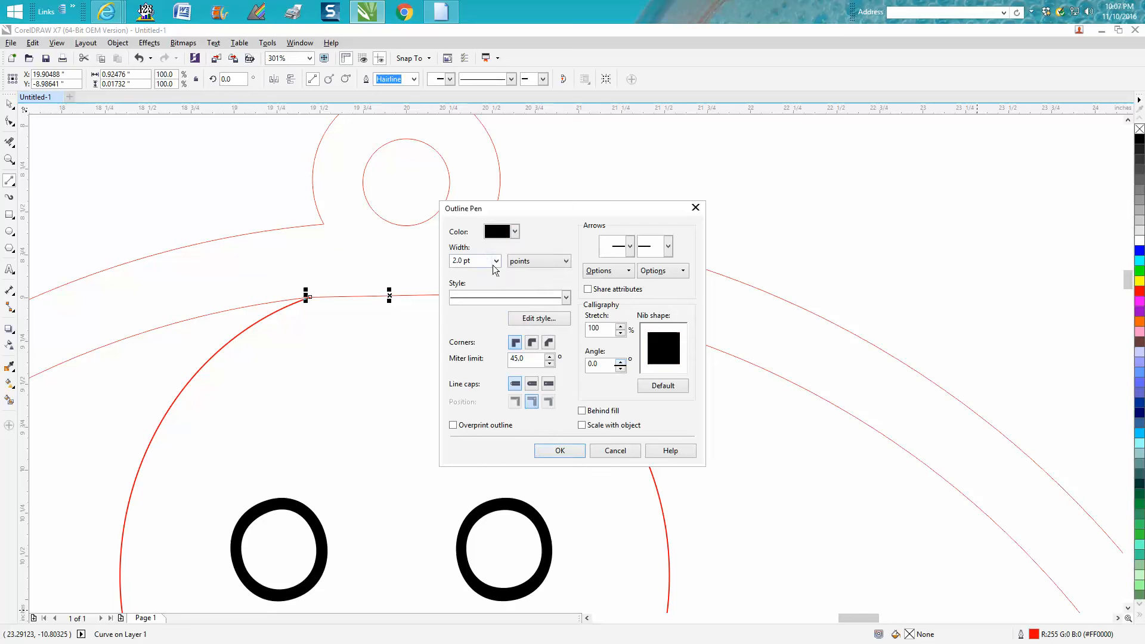
pyautogui.click(560, 450)
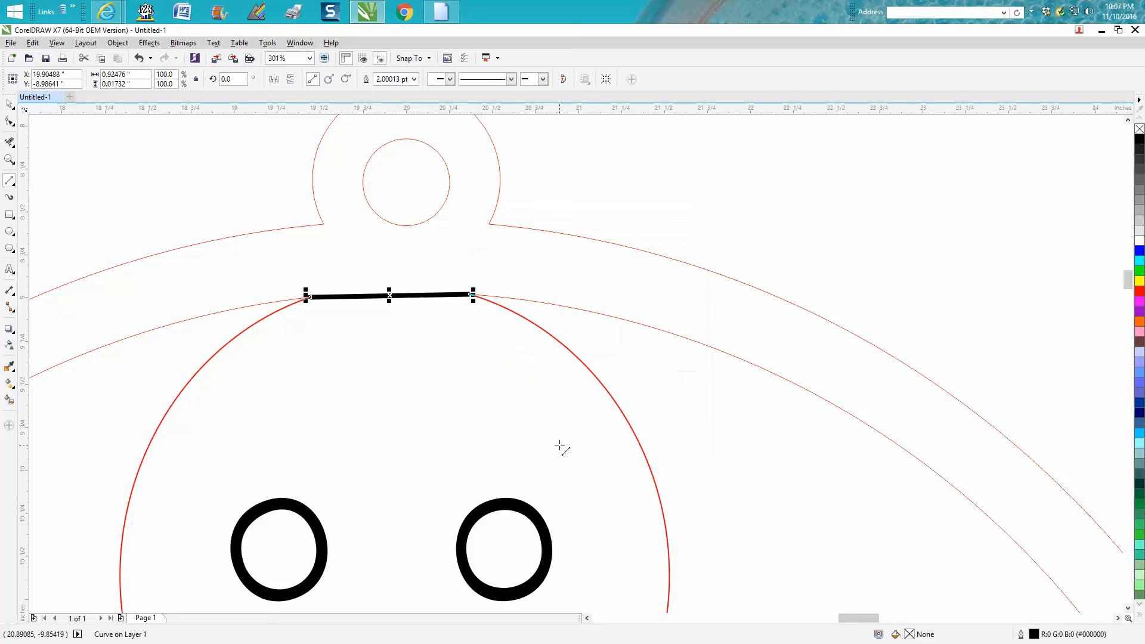
# Convert the head line to a curve and bend its middle upward to follow the rounded top of the head.
pyautogui.click(9, 159)
pyautogui.moveTo(218, 233)
pyautogui.mouseDown()
pyautogui.moveTo(243, 281)
pyautogui.moveTo(633, 407)
pyautogui.mouseUp()
pyautogui.click(10, 121)
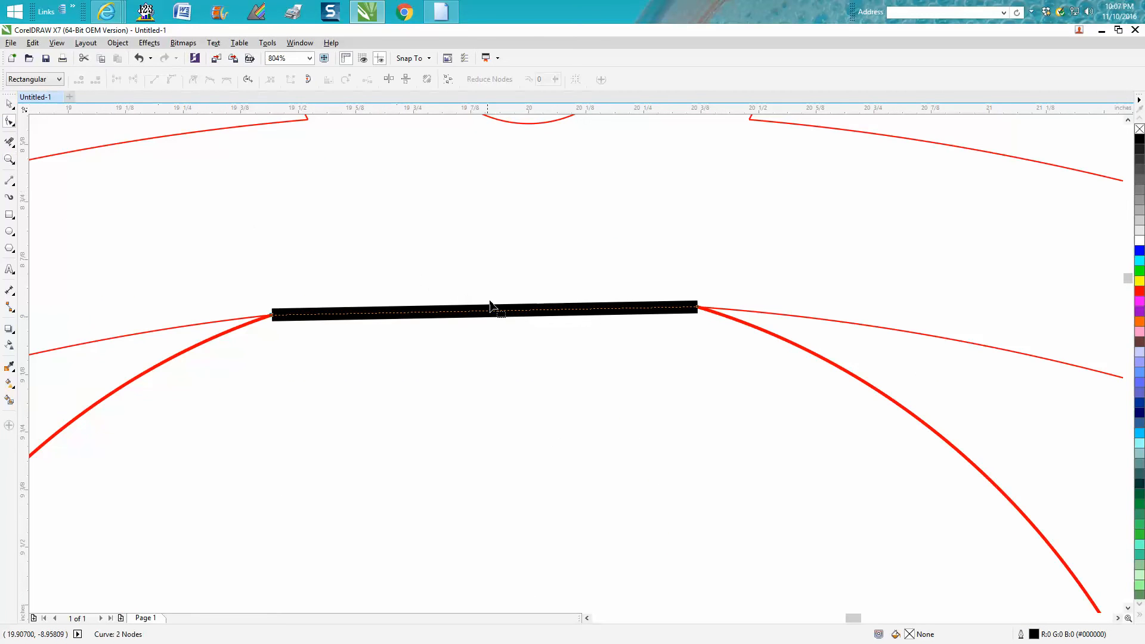
pyautogui.moveTo(263, 277); pyautogui.dragTo(704, 356)
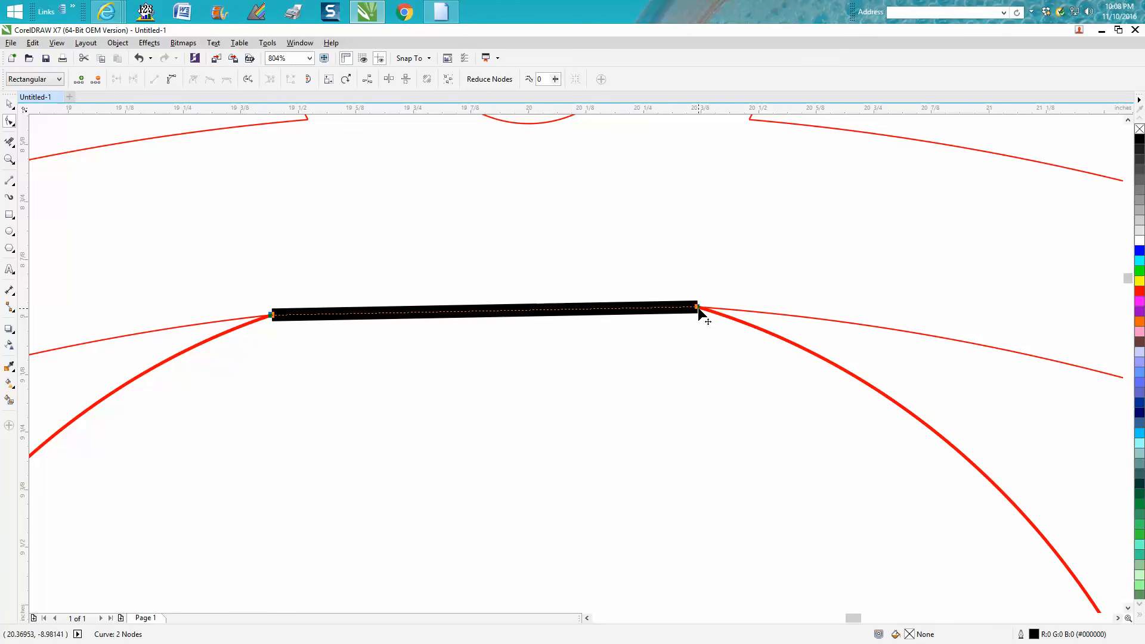
pyautogui.rightClick(698, 307)
pyautogui.click(731, 361)
pyautogui.moveTo(505, 310); pyautogui.dragTo(502, 289)
# Set the outline width of the curve at the top of the head to 4.0 pt.
pyautogui.scroll(-2, 501, 291)
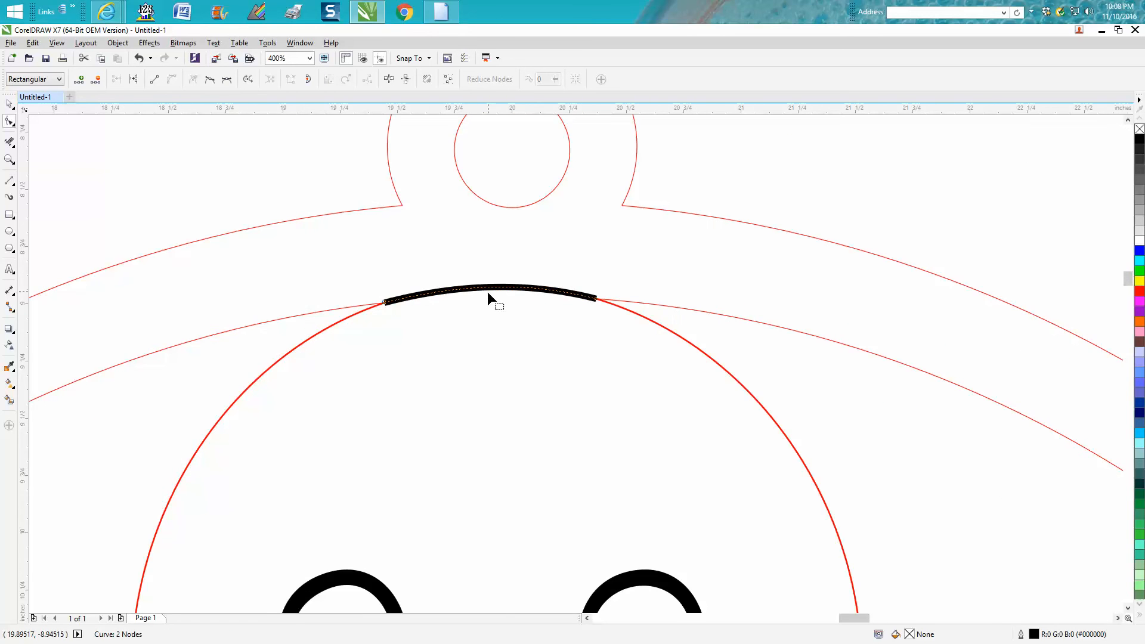
pyautogui.scroll(-6, 490, 299)
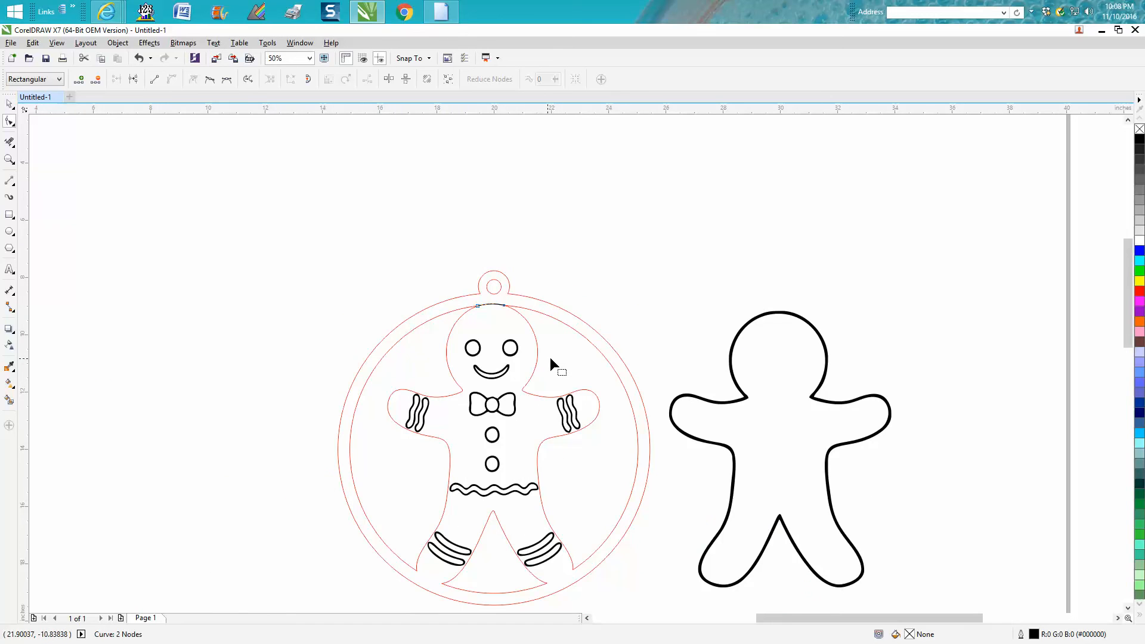
pyautogui.click(10, 160)
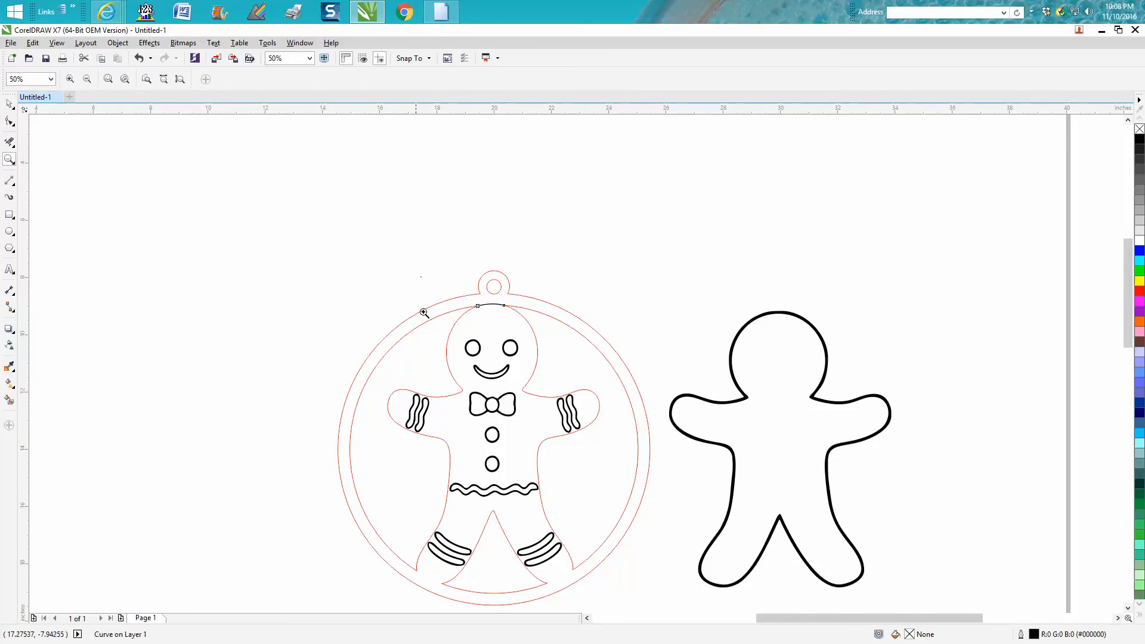
pyautogui.moveTo(422, 291); pyautogui.dragTo(659, 439)
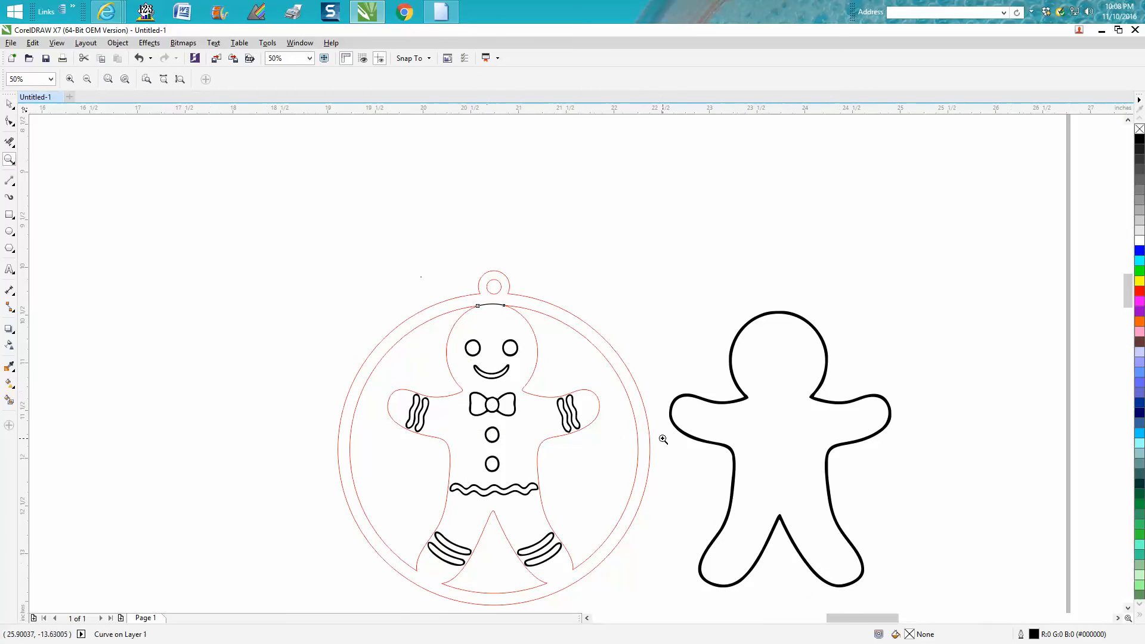
pyautogui.click(9, 104)
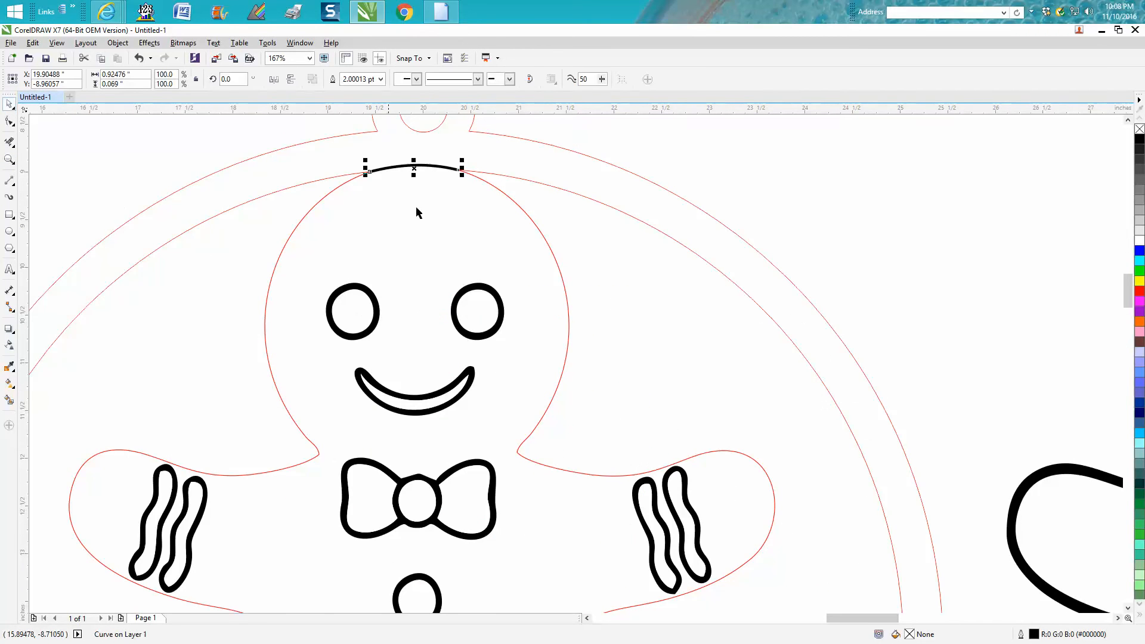
pyautogui.doubleClick(1032, 635)
pyautogui.click(497, 260)
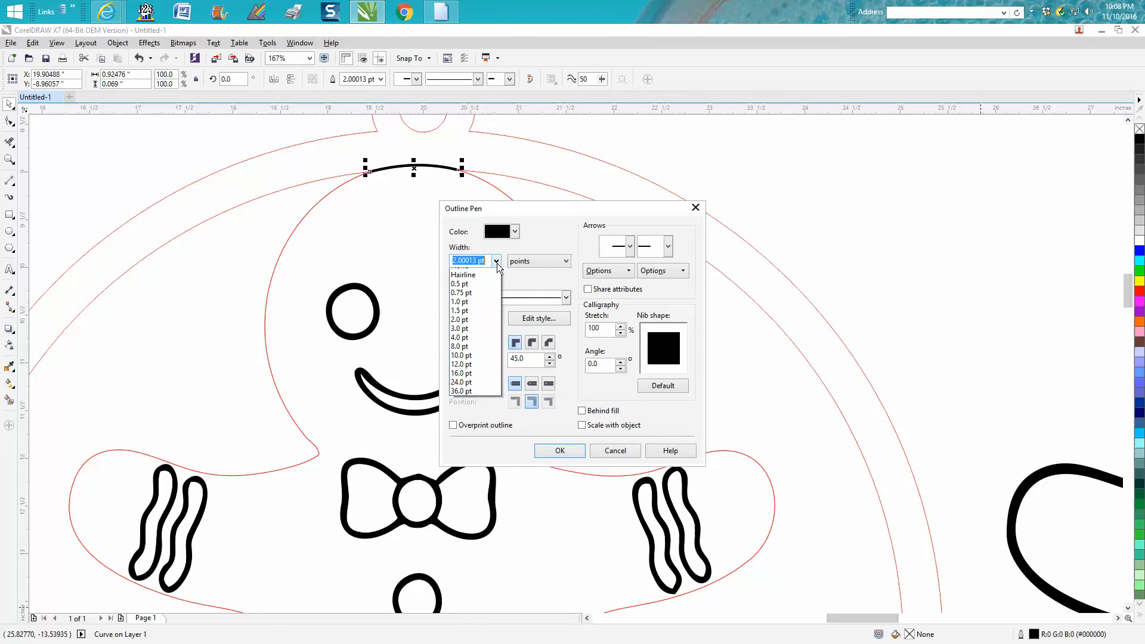
pyautogui.click(486, 363)
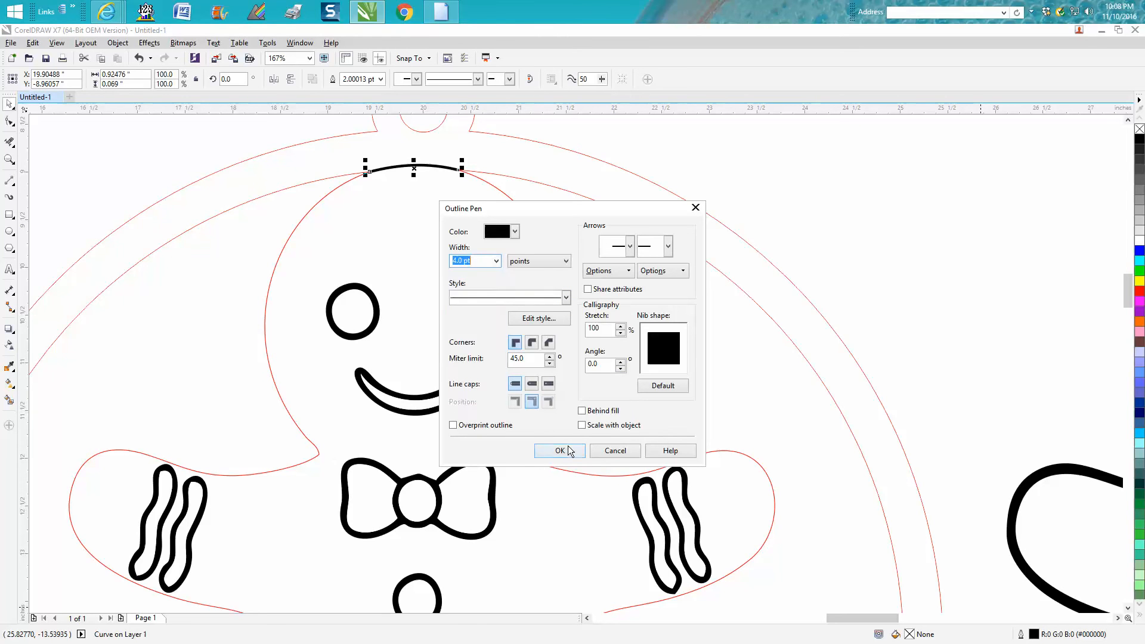
pyautogui.click(565, 450)
pyautogui.click(818, 292)
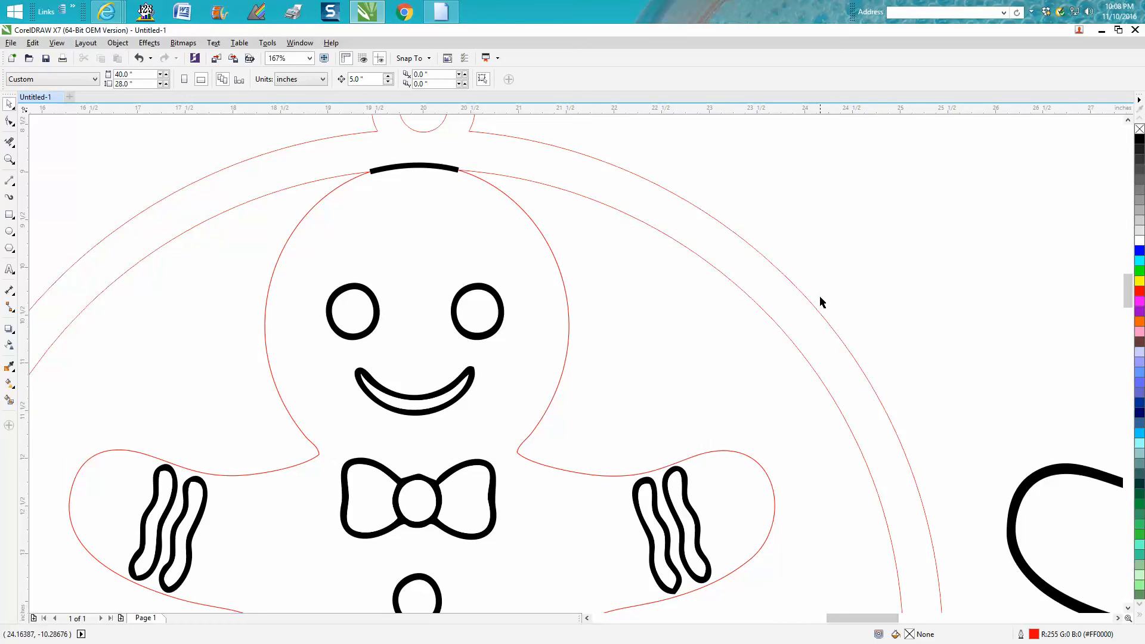
# Draw a two-point line about 0.87 inches wide and 0.44 inches tall across the open end of the left foot.
pyautogui.scroll(-7, 820, 296)
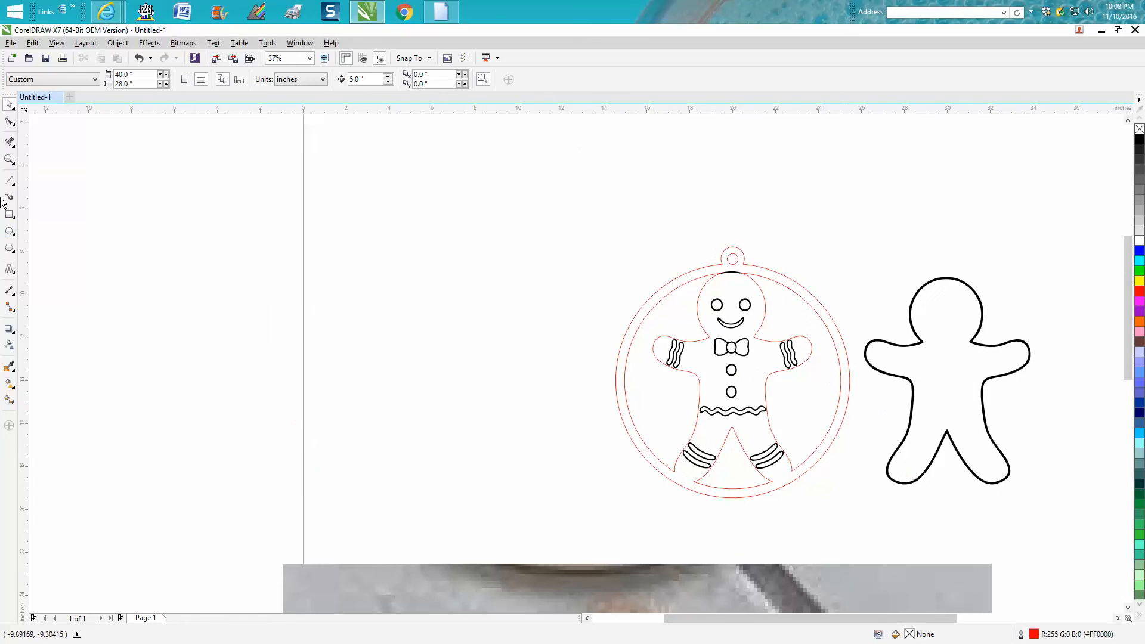
pyautogui.click(9, 159)
pyautogui.moveTo(660, 451); pyautogui.dragTo(806, 525)
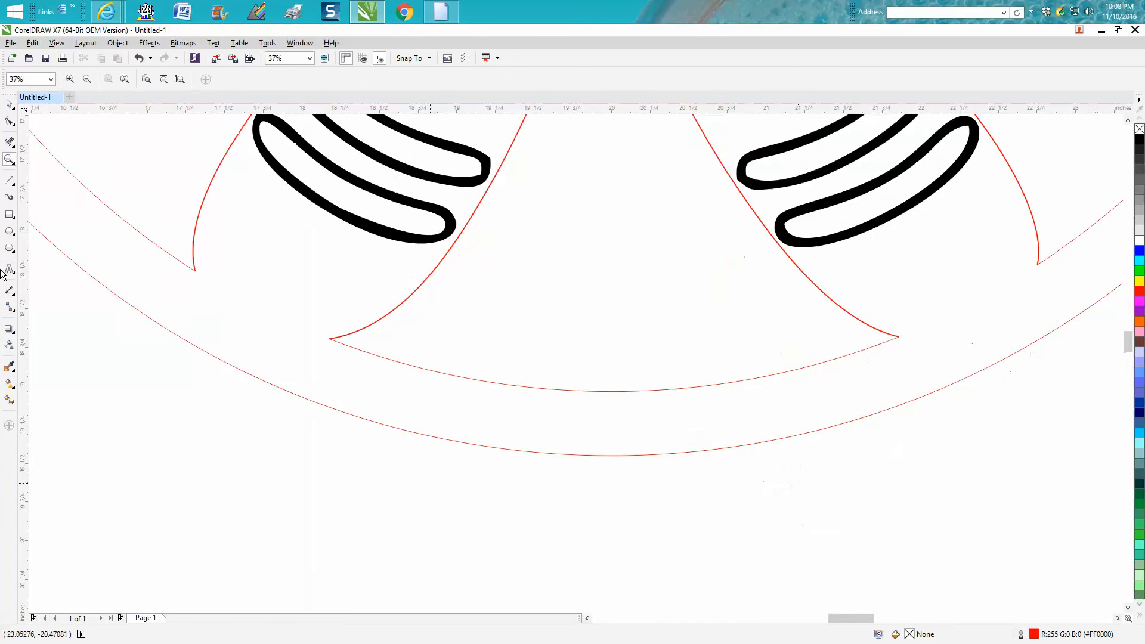
pyautogui.click(15, 189)
pyautogui.click(53, 197)
pyautogui.moveTo(193, 268); pyautogui.dragTo(329, 339)
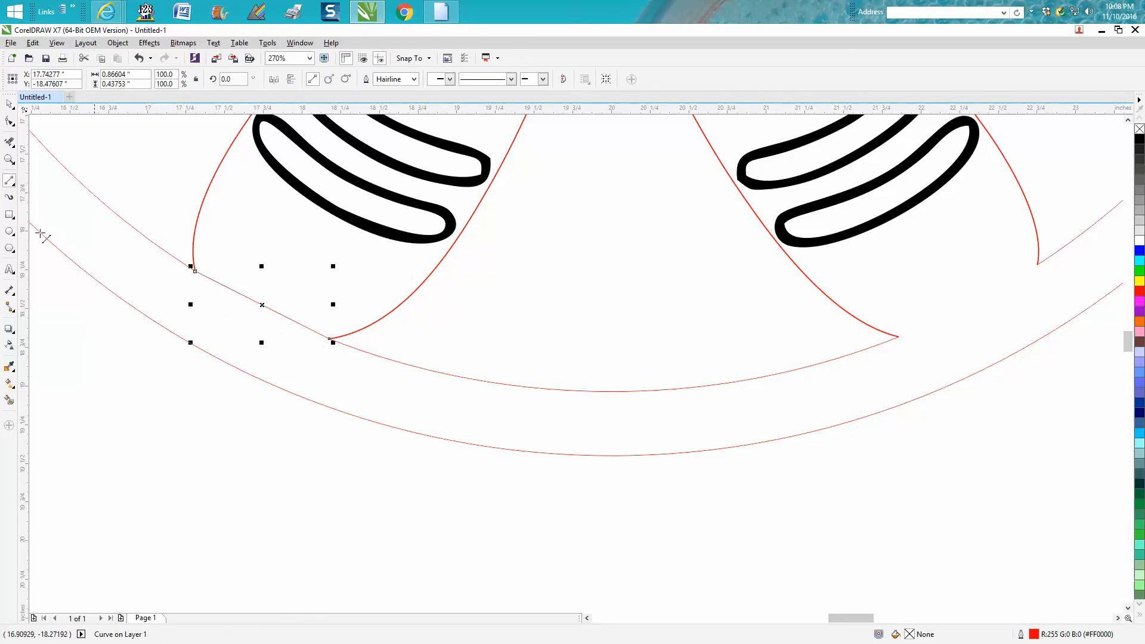
# Convert the line across the left foot to a curve and bend its middle downward into a rounded foot end.
pyautogui.click(8, 123)
pyautogui.moveTo(167, 226); pyautogui.dragTo(361, 373)
pyautogui.rightClick(331, 338)
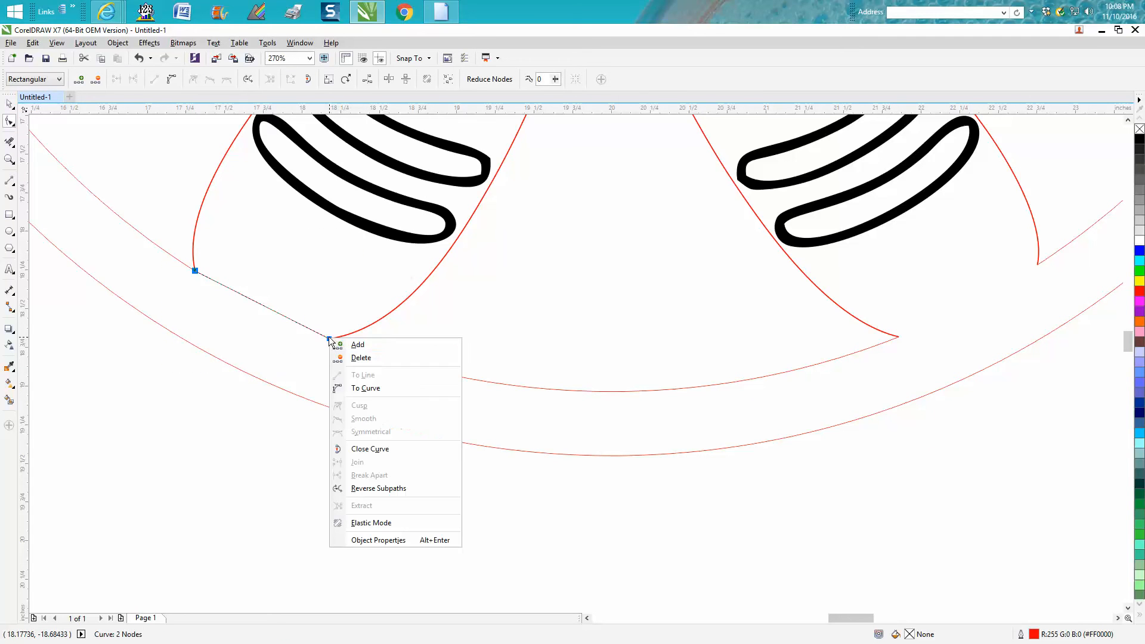
pyautogui.click(367, 389)
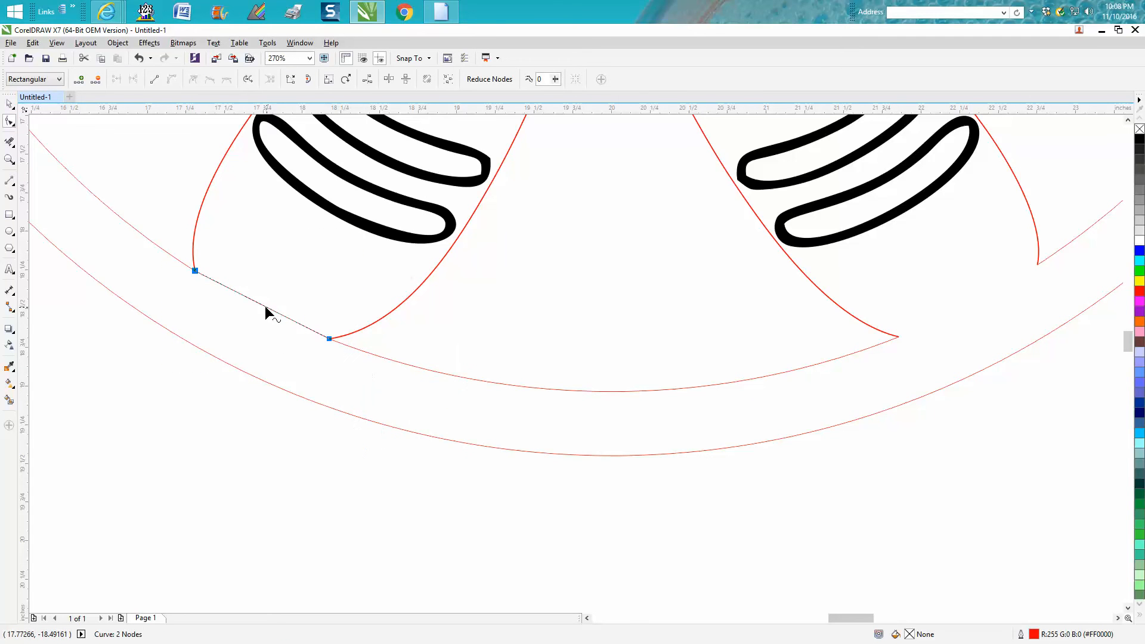
pyautogui.moveTo(264, 305); pyautogui.dragTo(251, 324)
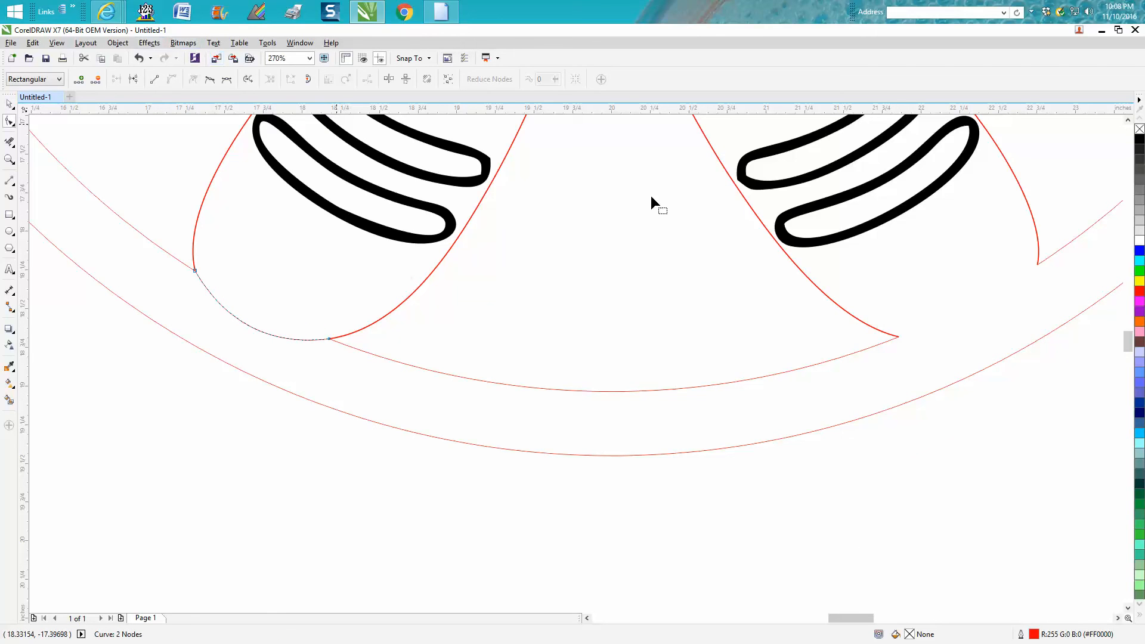
# Set the left foot curve's outline to black with a width of 4.0 pt.
pyautogui.doubleClick(1034, 634)
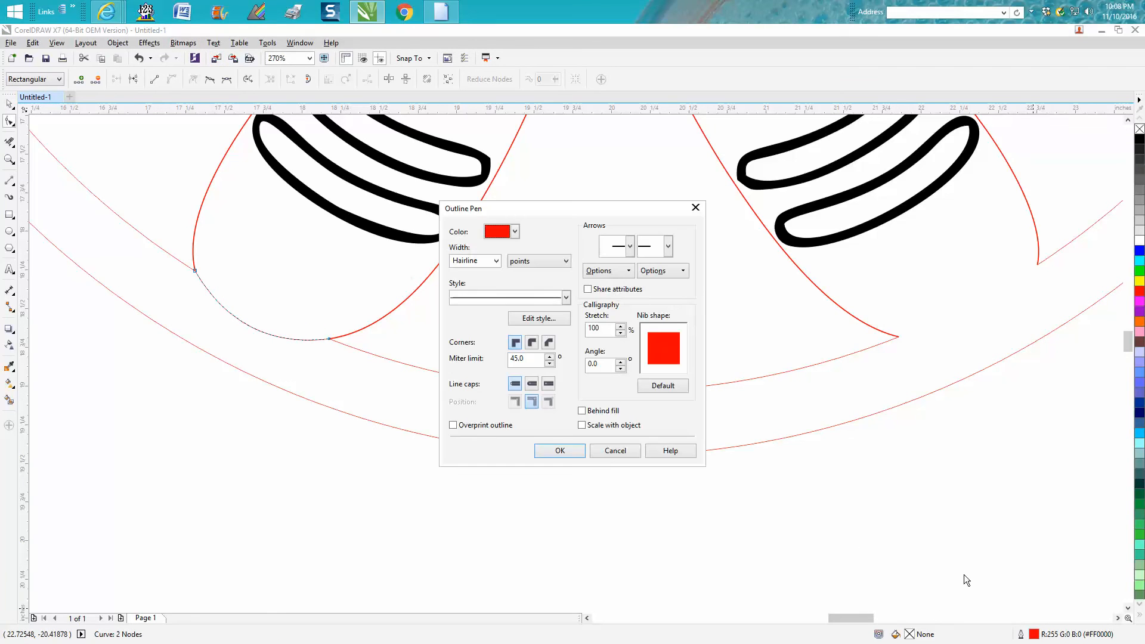
pyautogui.click(516, 235)
pyautogui.scroll(2, 543, 270)
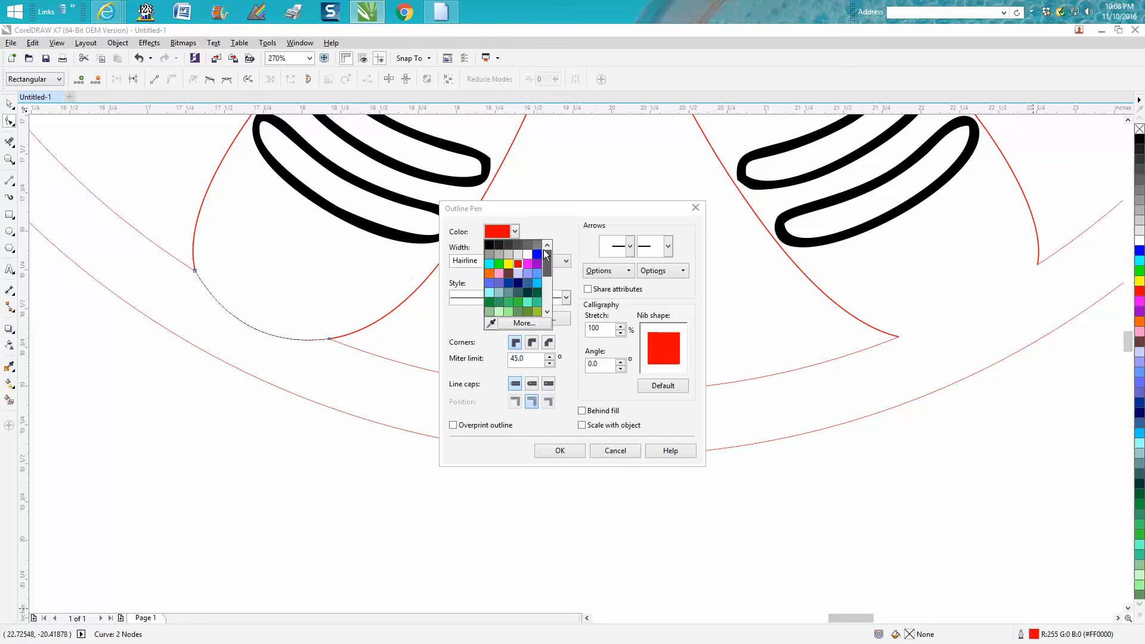
pyautogui.click(493, 246)
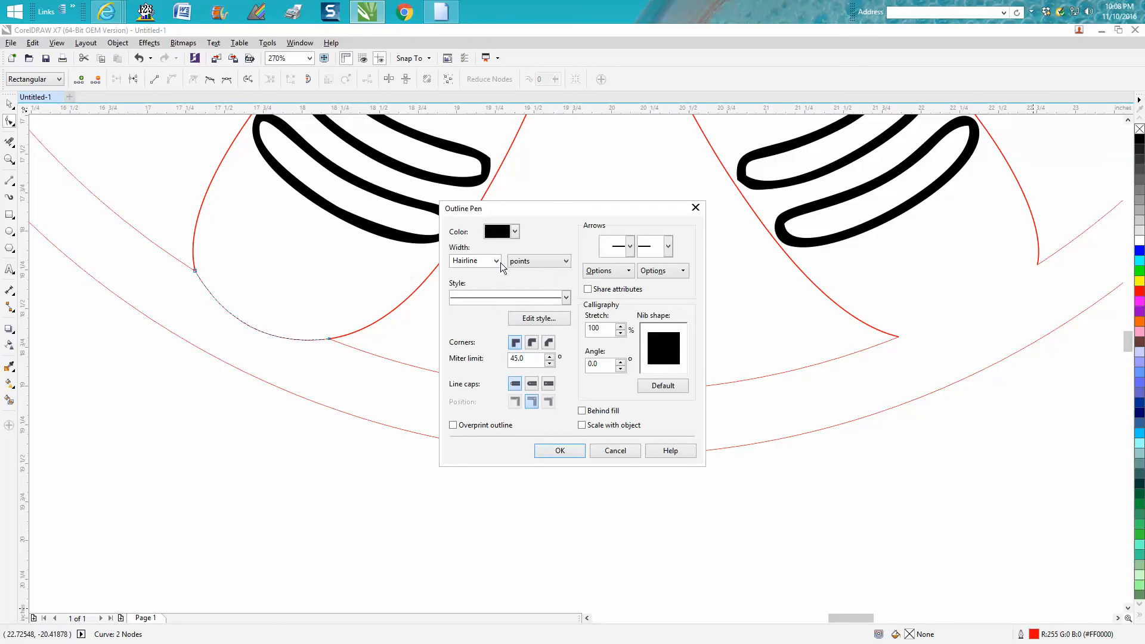
pyautogui.click(496, 263)
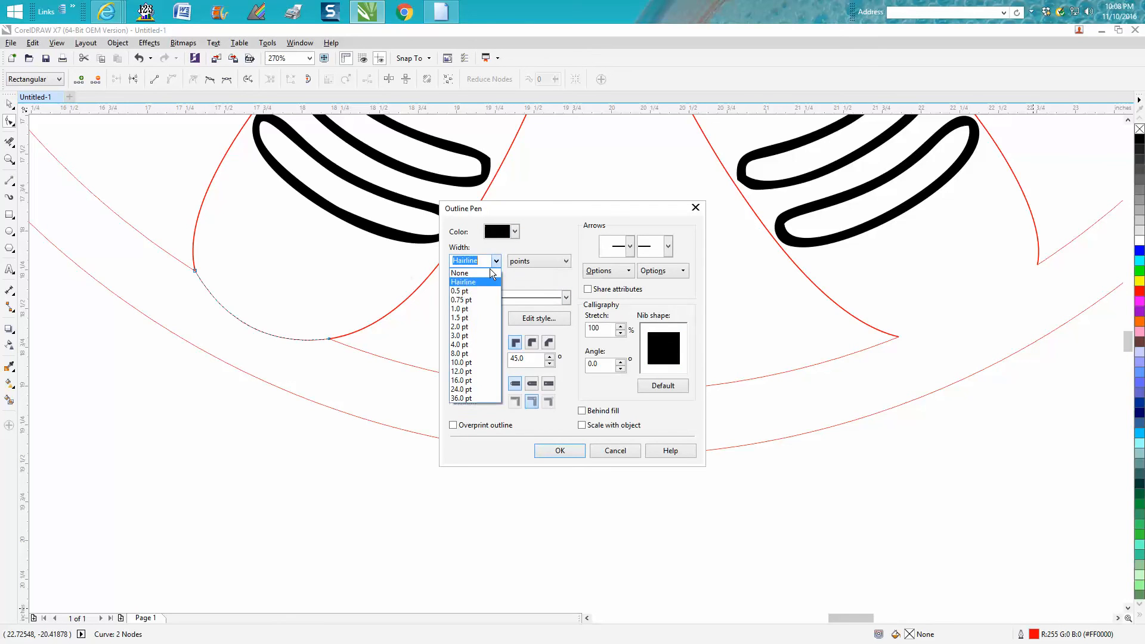
pyautogui.click(461, 345)
pyautogui.click(559, 450)
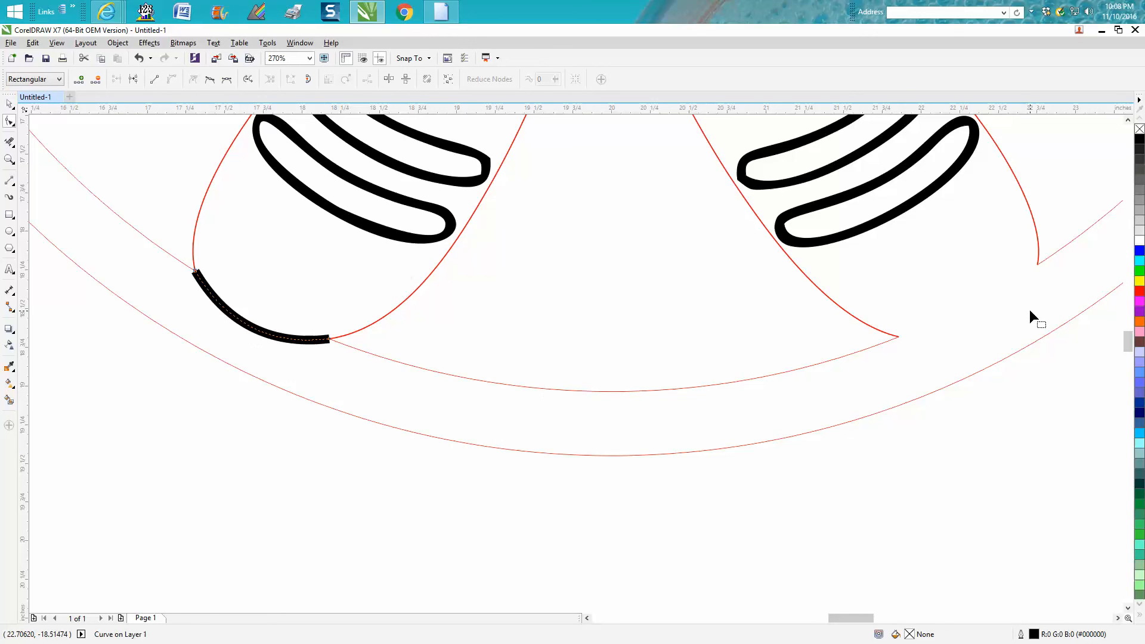
# Draw a two-point line about 0.90 by 0.46 inches across the right foot's open end and bend it into a downward curve.
pyautogui.click(9, 180)
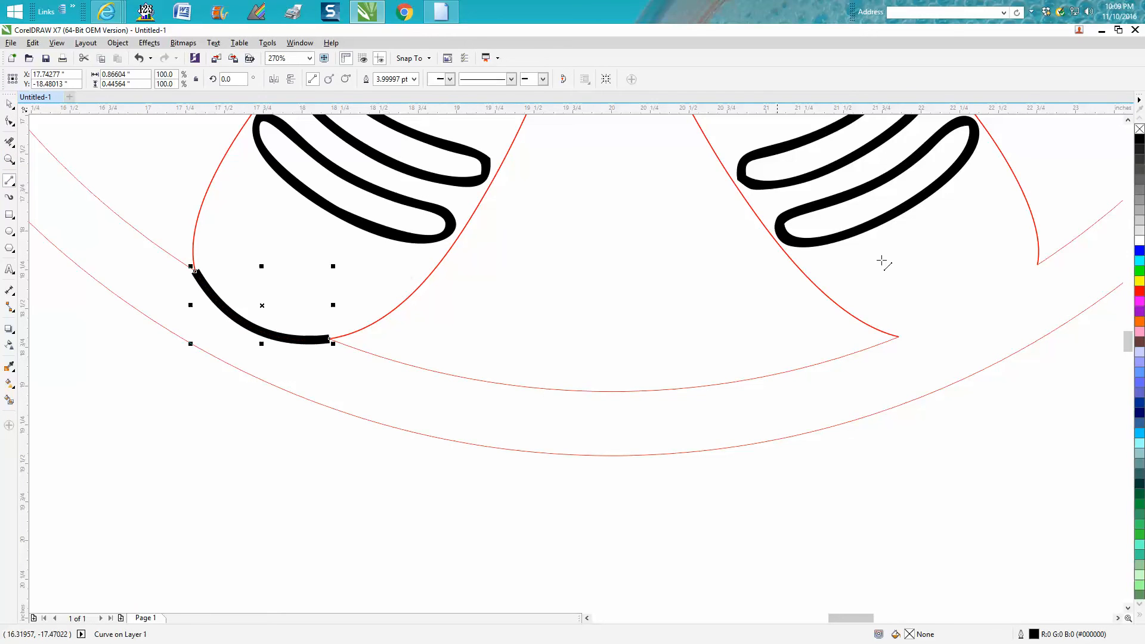
pyautogui.moveTo(1041, 261)
pyautogui.mouseDown()
pyautogui.moveTo(967, 319)
pyautogui.moveTo(899, 337)
pyautogui.mouseUp()
pyautogui.click(9, 121)
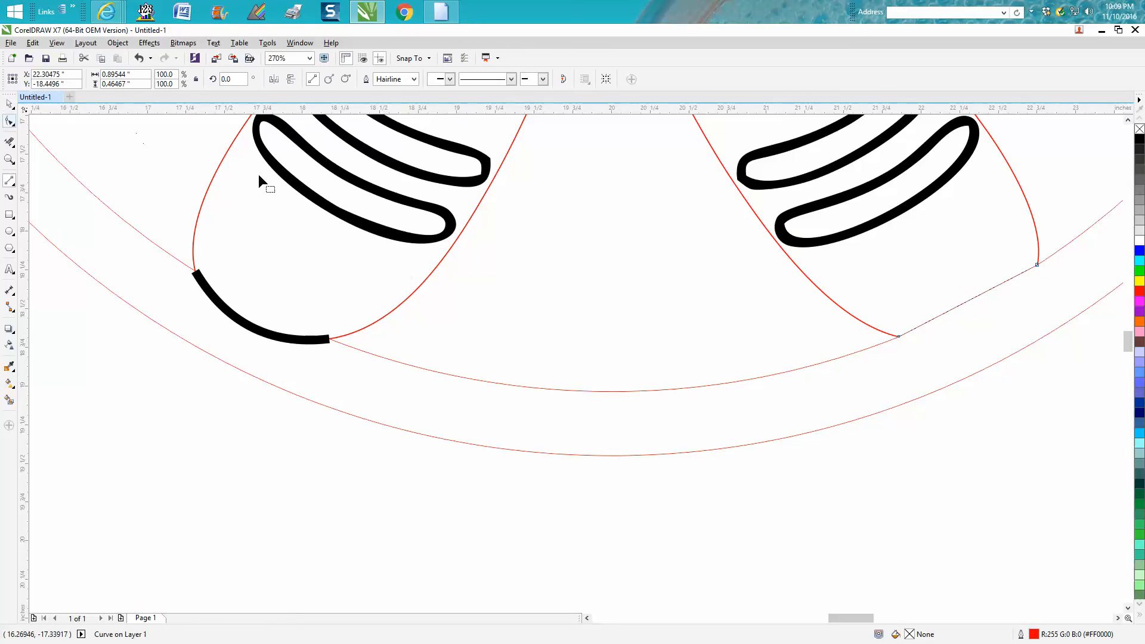
pyautogui.moveTo(1083, 214); pyautogui.dragTo(817, 369)
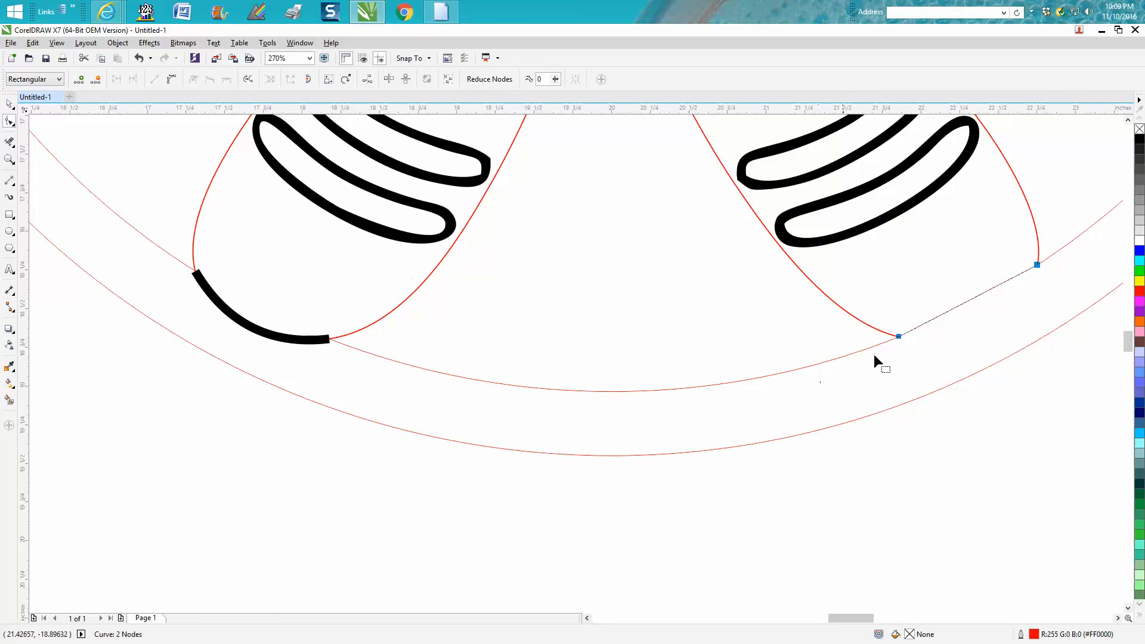
pyautogui.rightClick(901, 336)
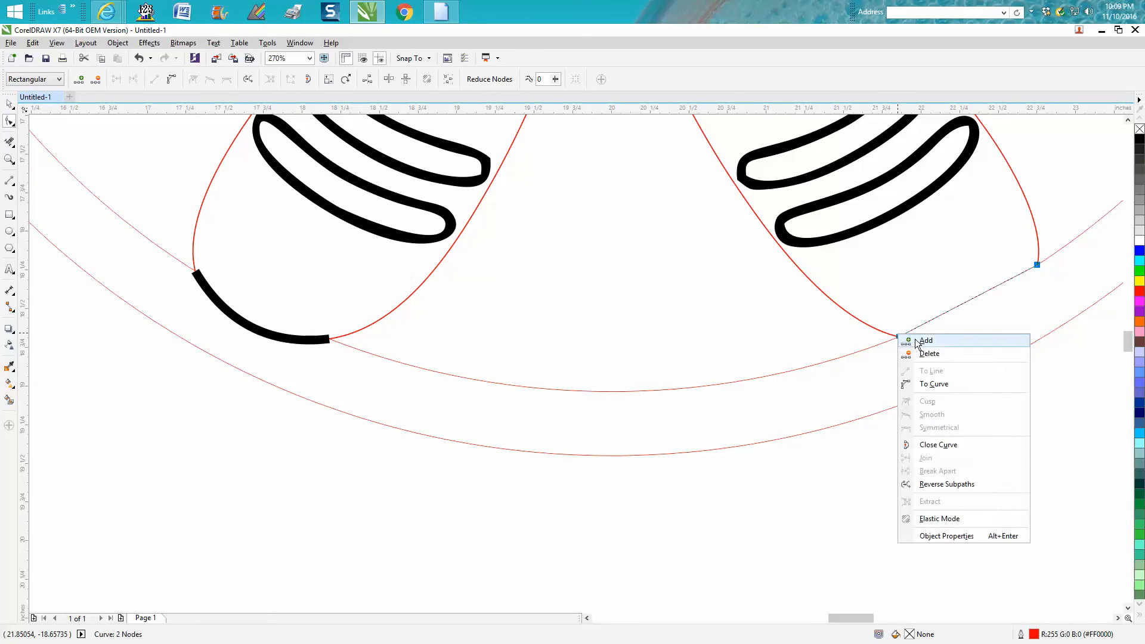
pyautogui.click(932, 380)
pyautogui.moveTo(974, 299); pyautogui.dragTo(993, 328)
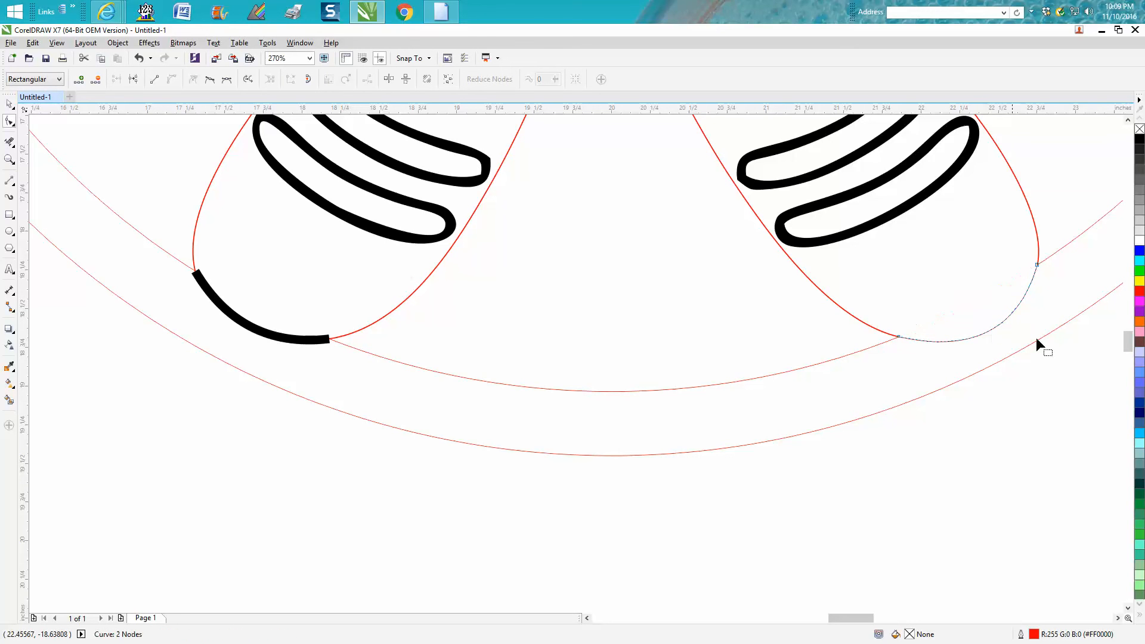
# Set the right foot curve's outline to black with a width of 4.0 pt.
pyautogui.doubleClick(1036, 635)
pyautogui.click(514, 232)
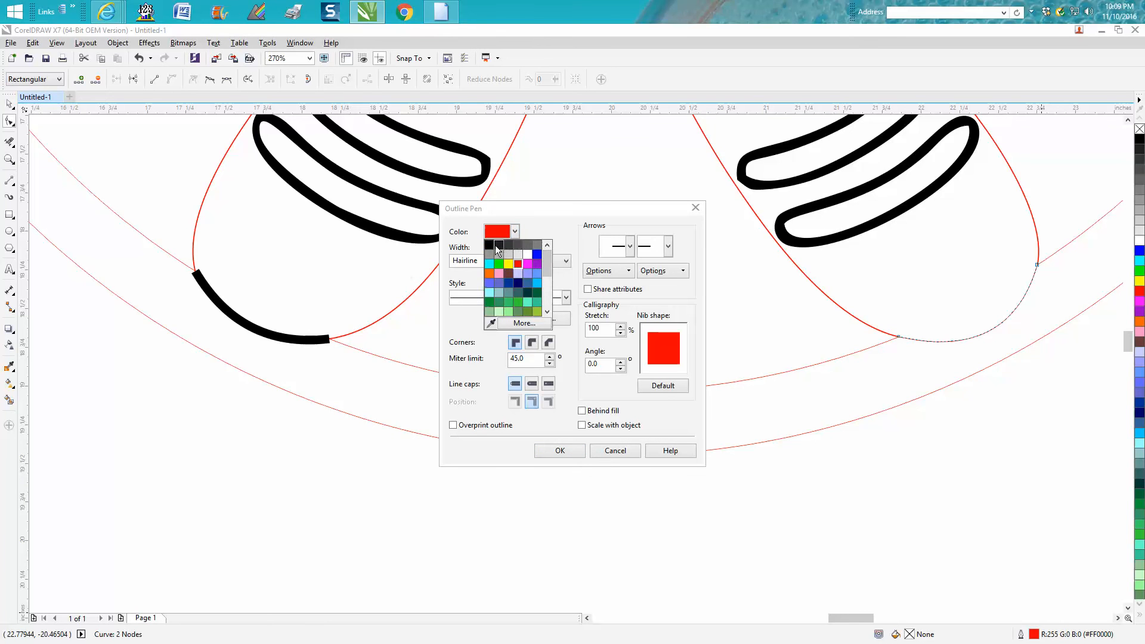
pyautogui.click(488, 244)
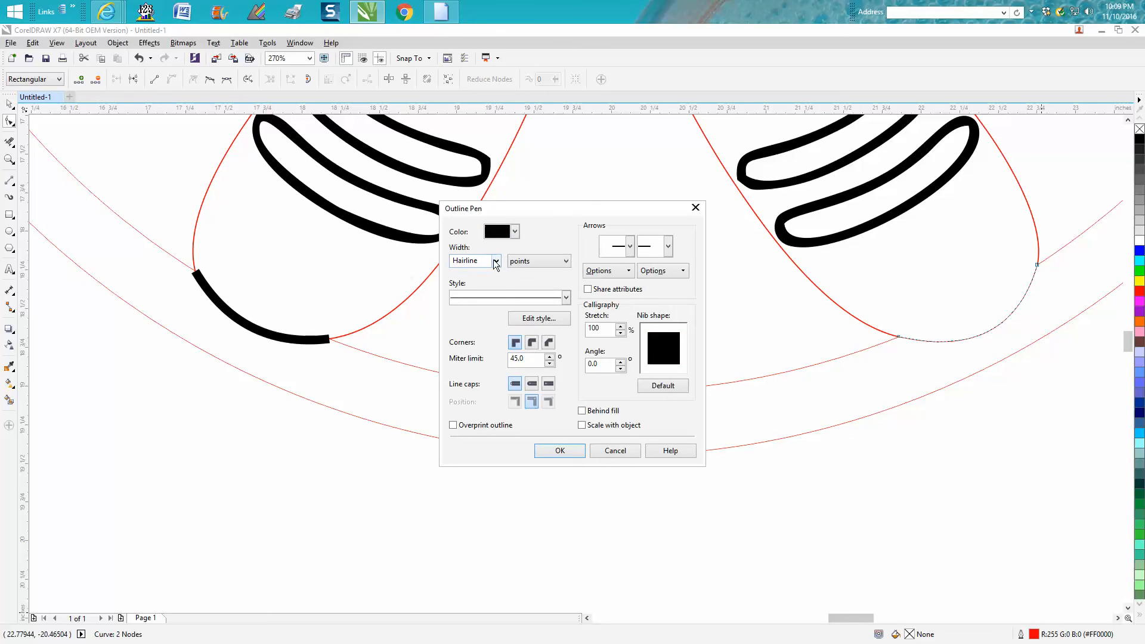
pyautogui.click(495, 261)
pyautogui.click(467, 345)
pyautogui.click(560, 450)
# Smart-fill the three openings between the gingerbread man and the inner ring with black.
pyautogui.scroll(-5, 651, 384)
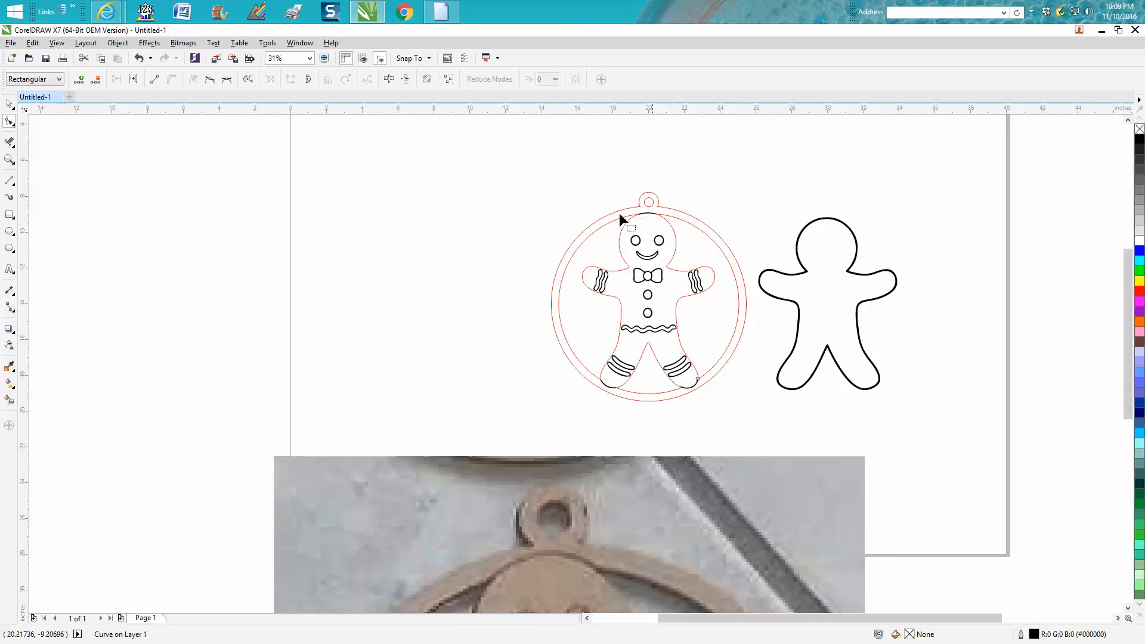
pyautogui.click(8, 159)
pyautogui.moveTo(551, 191); pyautogui.dragTo(829, 431)
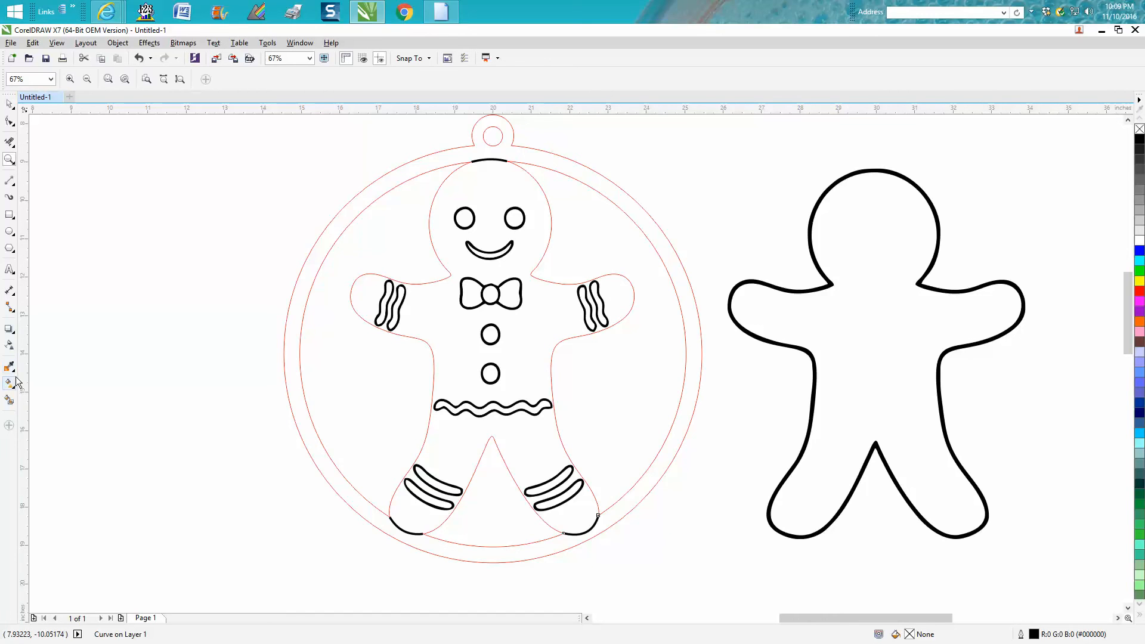
pyautogui.click(9, 399)
pyautogui.click(320, 375)
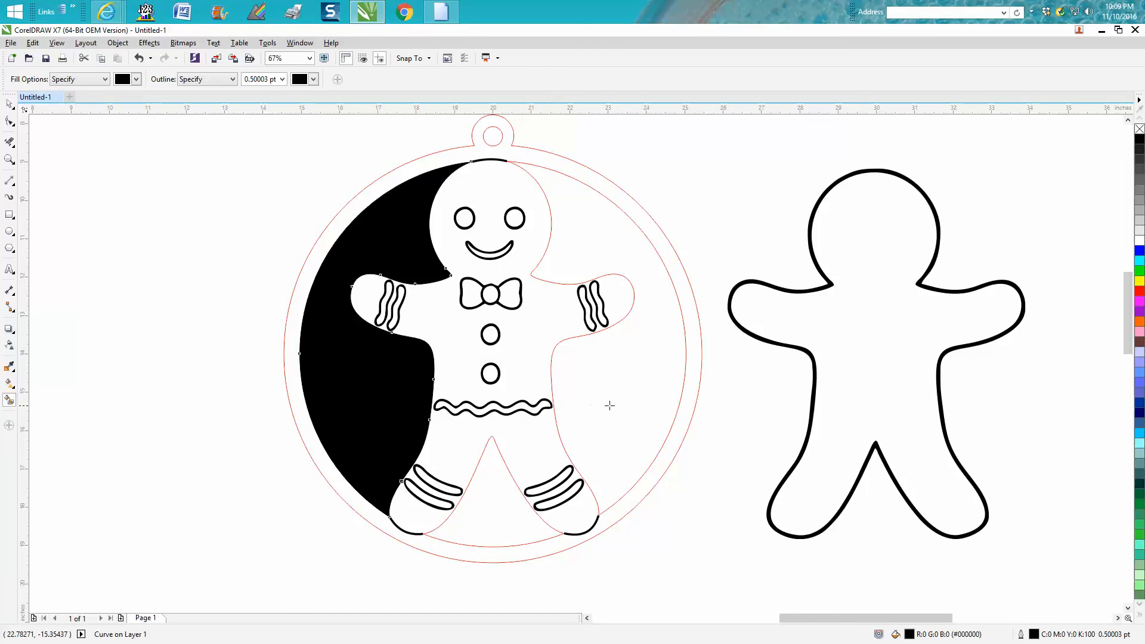
pyautogui.click(635, 402)
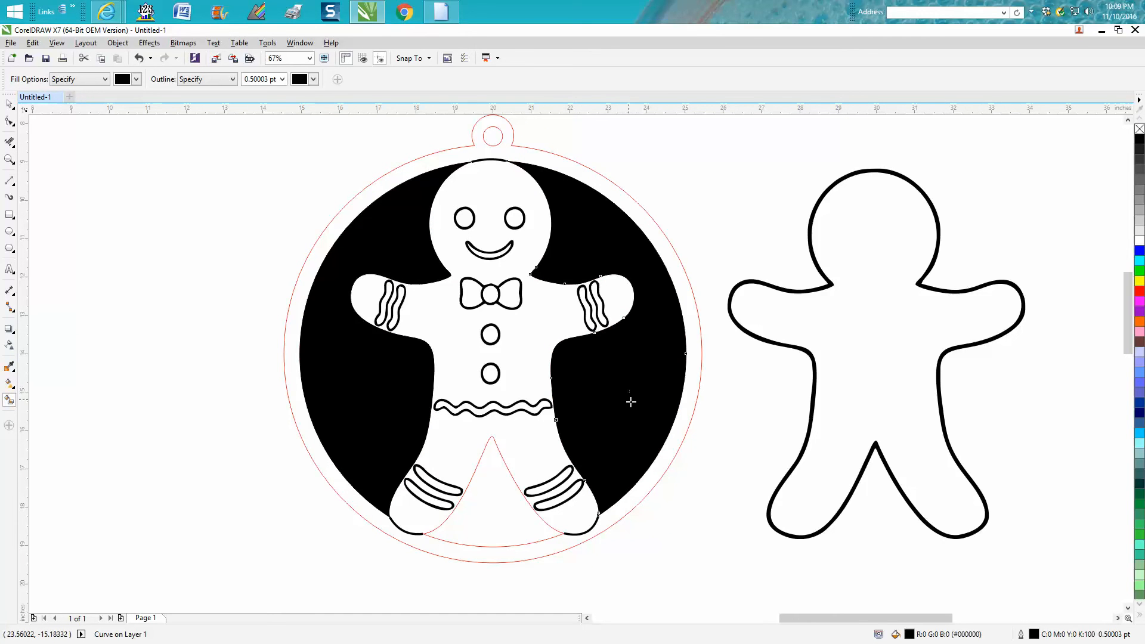
pyautogui.click(501, 498)
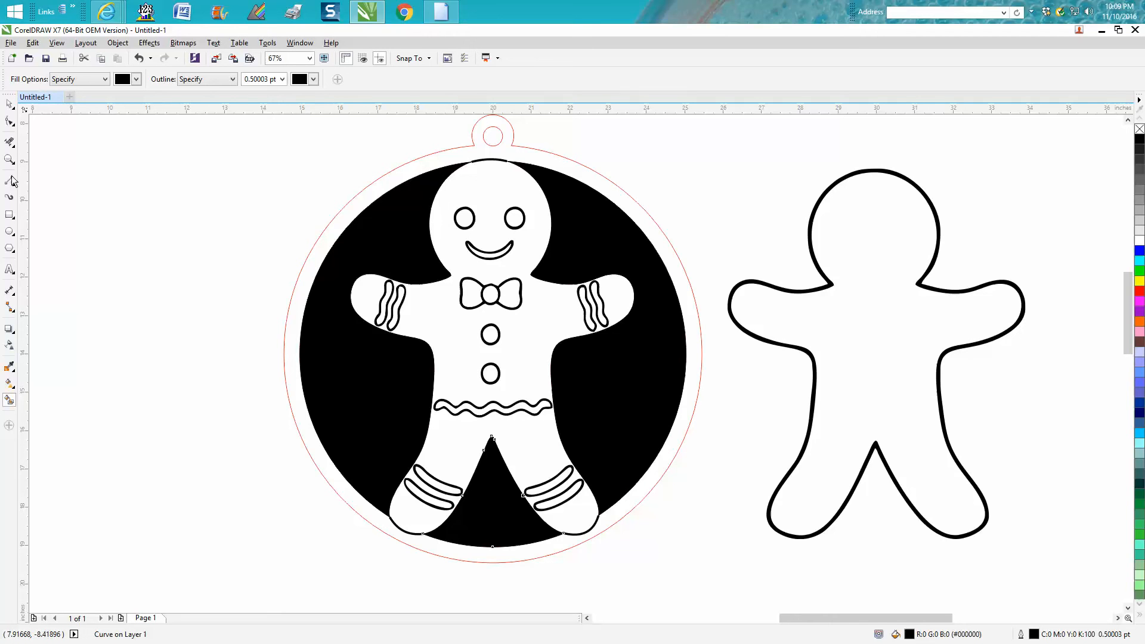
# Undo the three black fills in the ring openings.
pyautogui.click(140, 59)
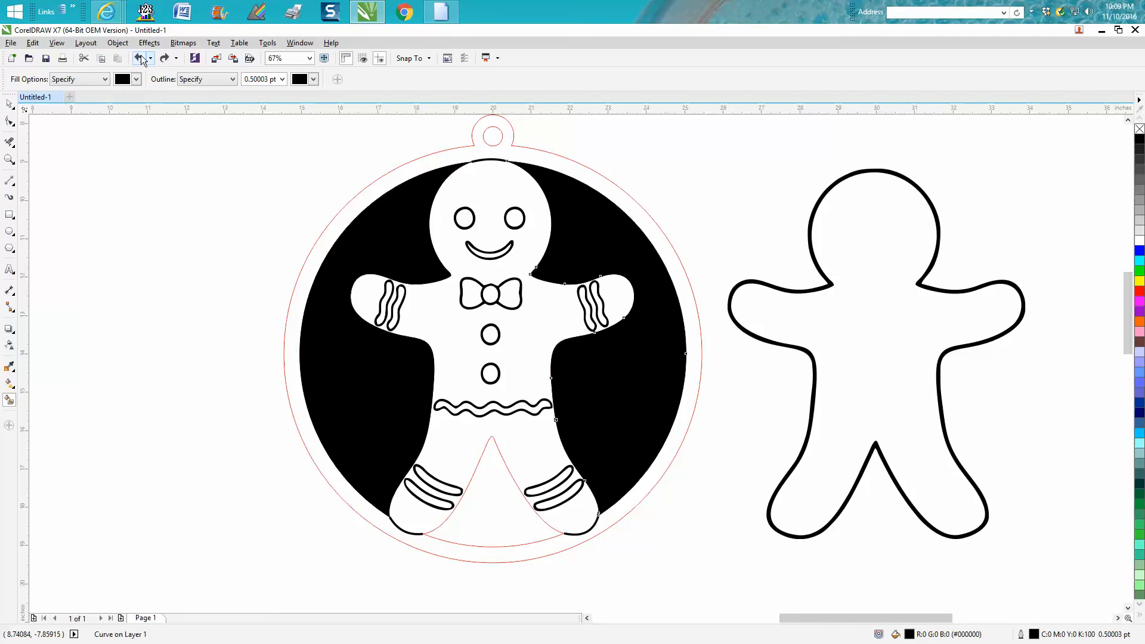
pyautogui.click(140, 59)
pyautogui.click(140, 60)
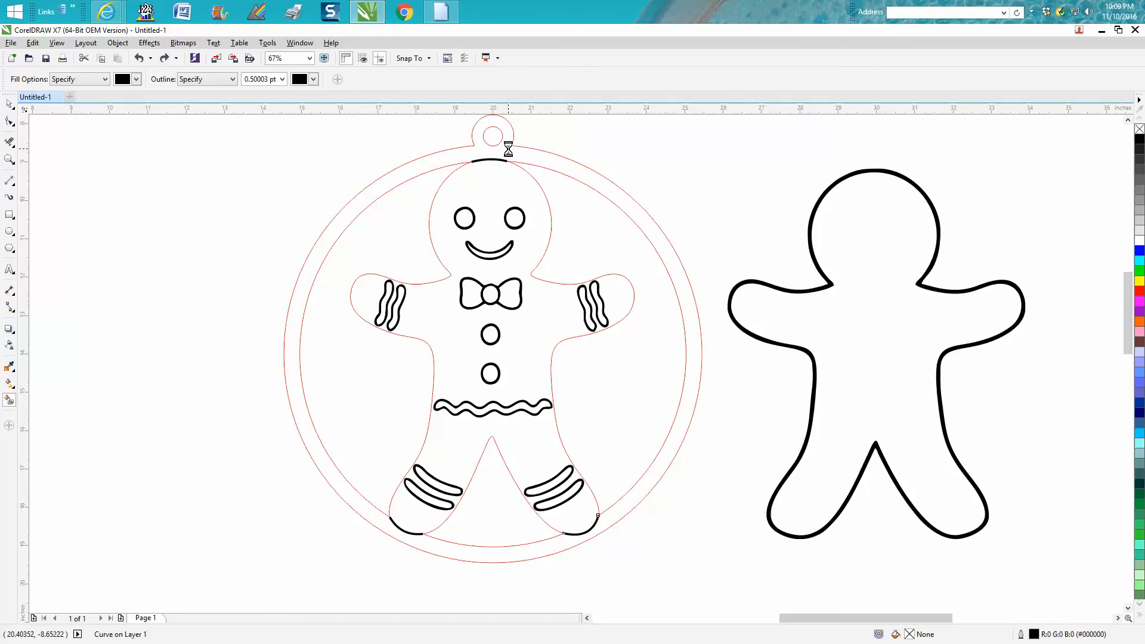
# Try a black smart fill on the gingerbread body, with its connected ring and hanging loop, and undo it.
pyautogui.click(542, 308)
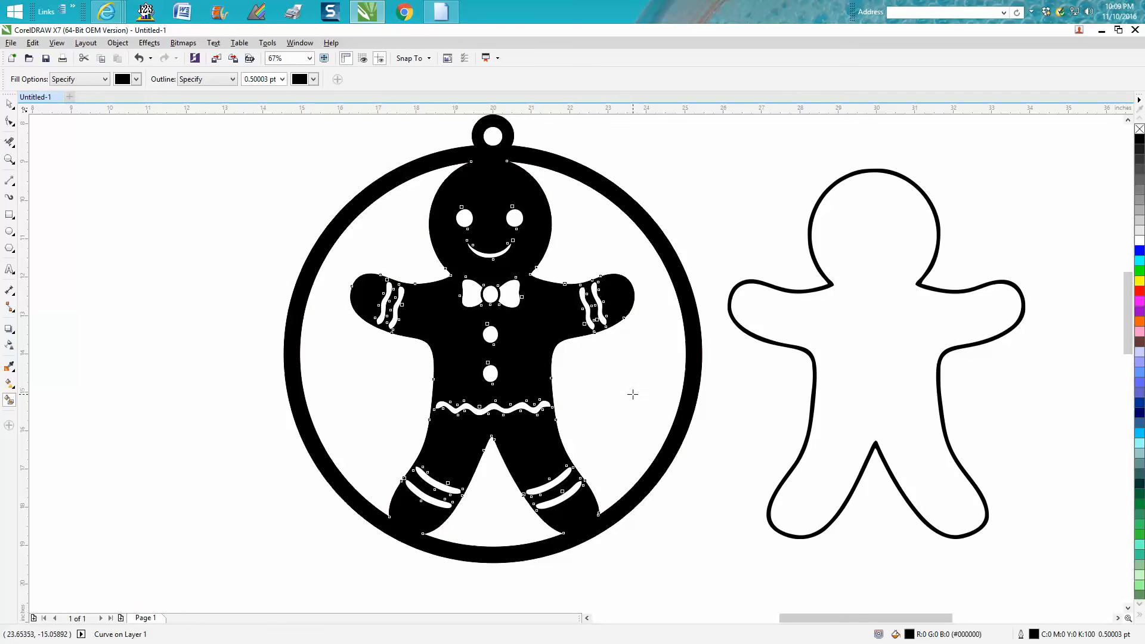
pyautogui.click(138, 59)
pyautogui.click(138, 58)
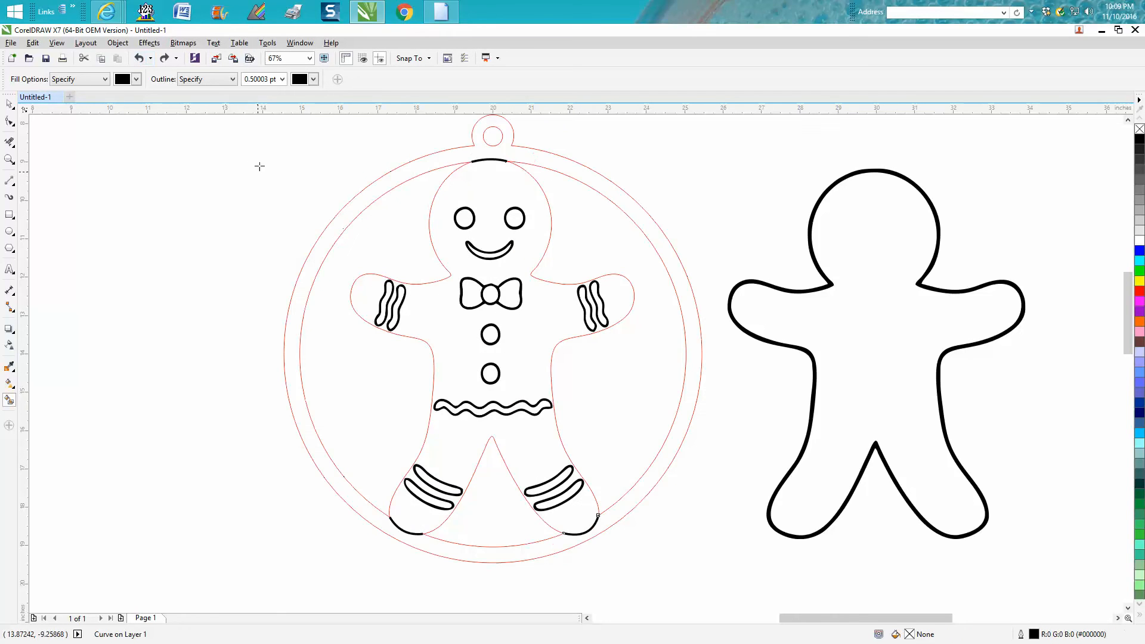
pyautogui.scroll(-2, 262, 158)
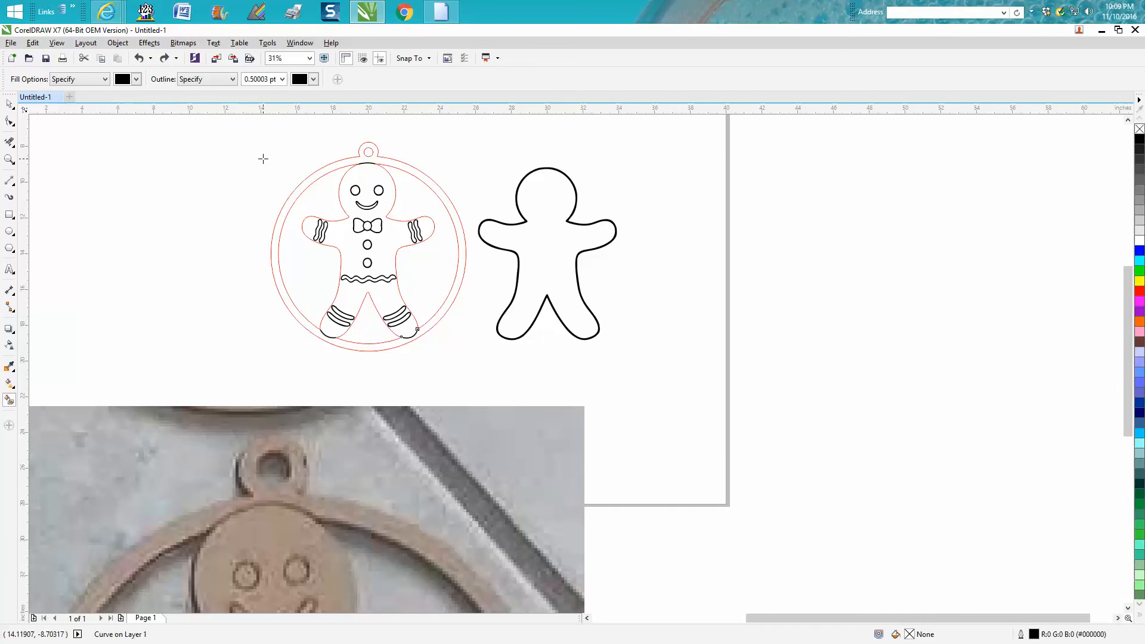